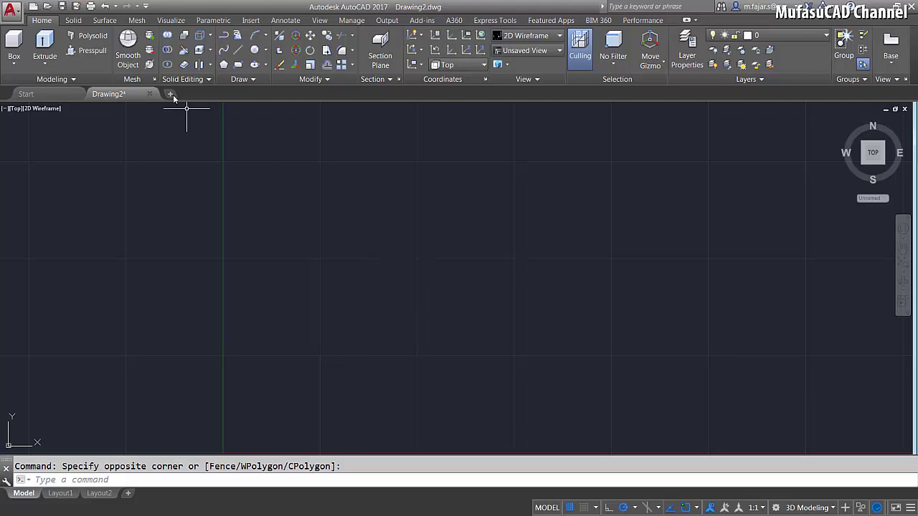
# - In Mesh Primitive Options, give the Box 6 length, 6 width and 1 height divisions
pyautogui.click(136, 20)
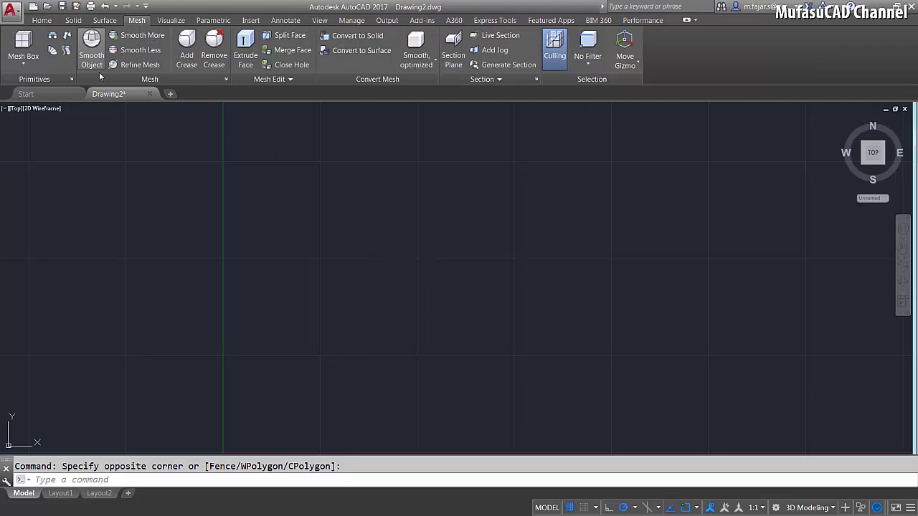
pyautogui.click(71, 80)
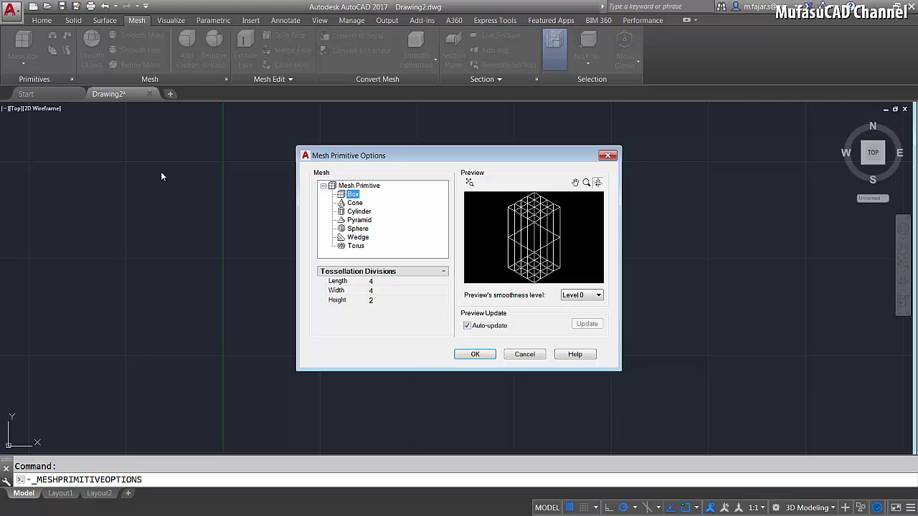
pyautogui.click(371, 282)
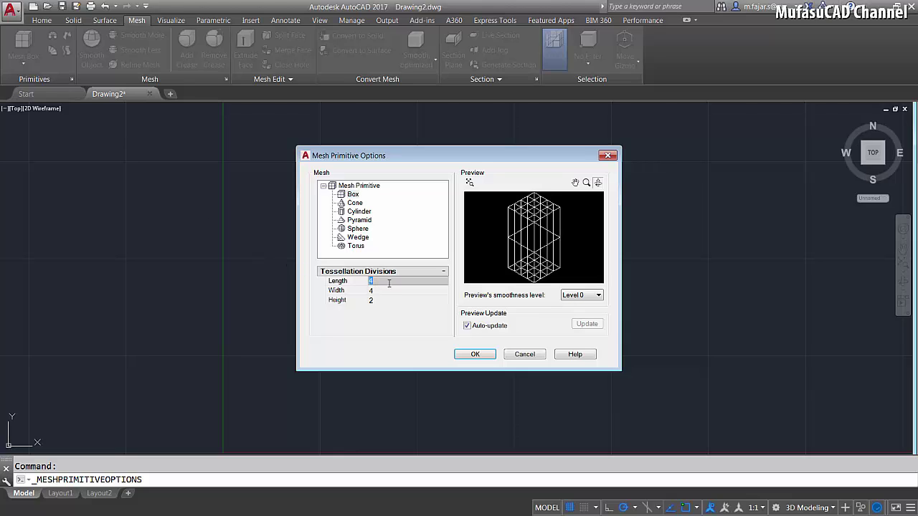
pyautogui.write('6')
pyautogui.click(380, 292)
pyautogui.write('6')
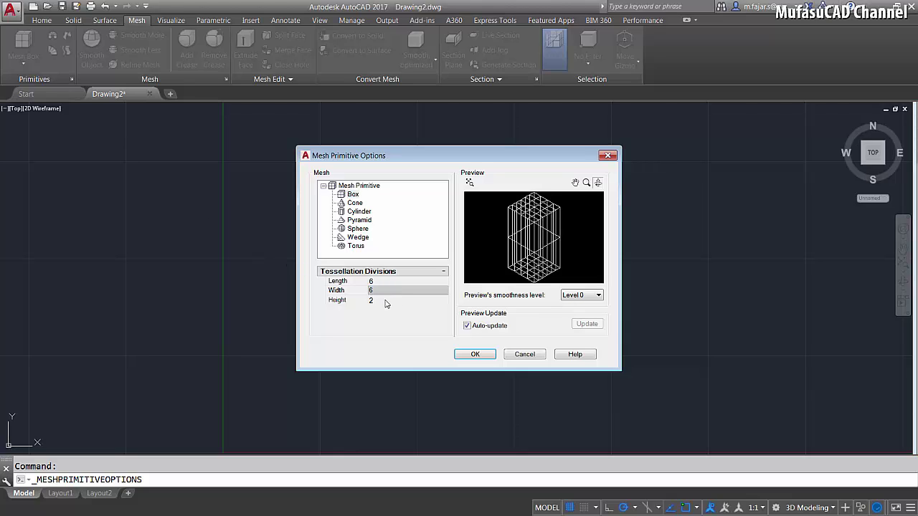
pyautogui.click(385, 300)
pyautogui.write('1')
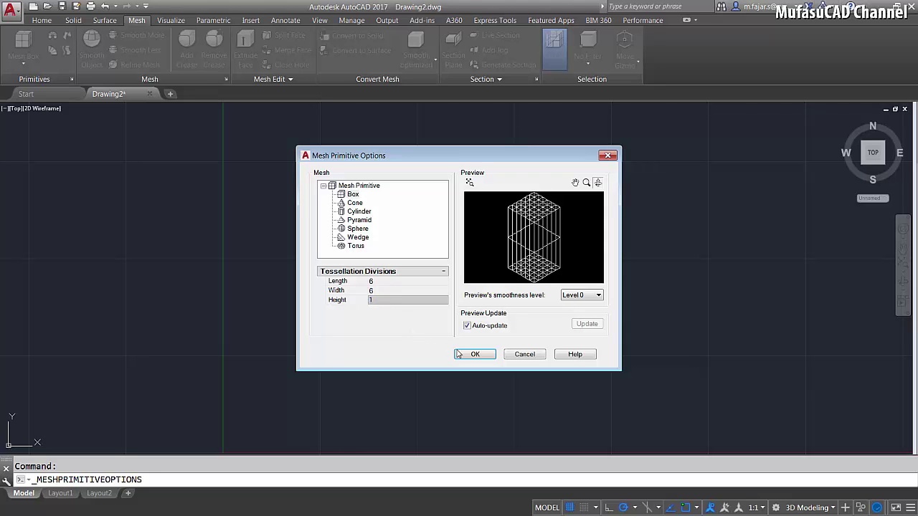
pyautogui.click(473, 355)
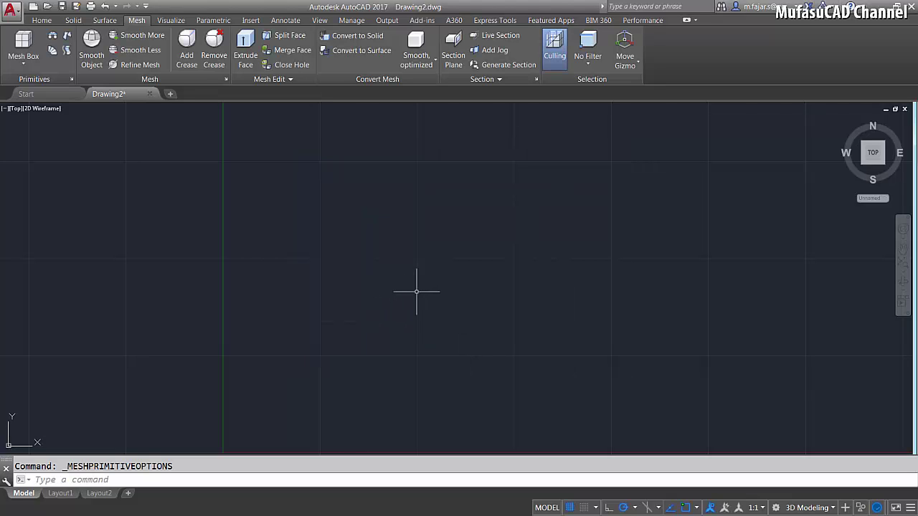
# - Switch to SW Isometric and draw a mesh box from two base corners and a height
pyautogui.click(16, 109)
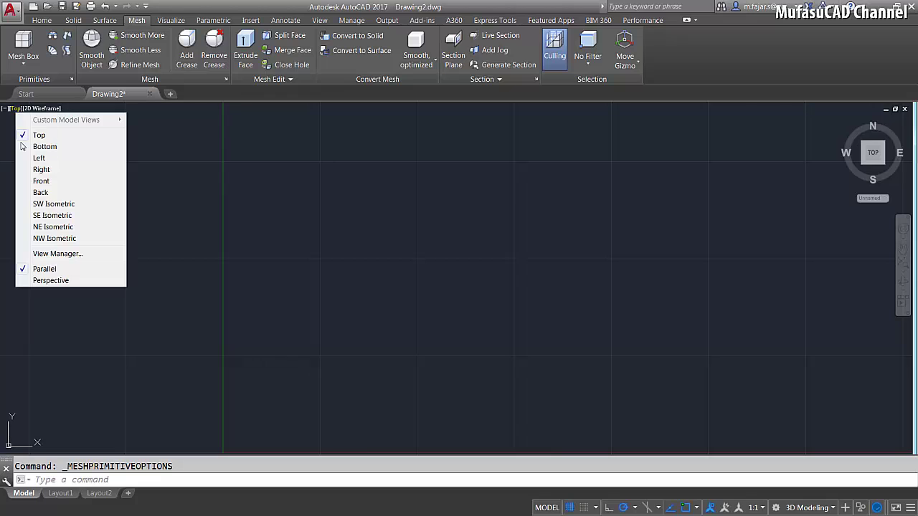
pyautogui.click(61, 206)
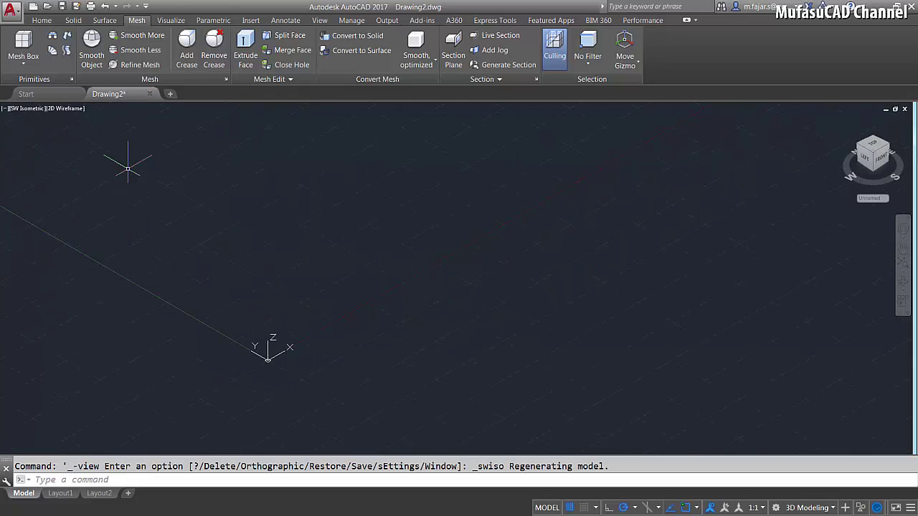
pyautogui.click(23, 47)
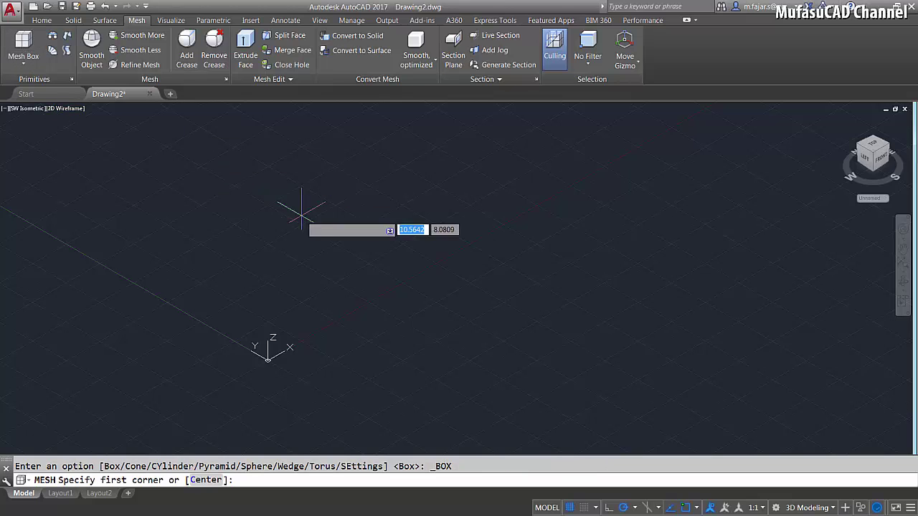
pyautogui.click(336, 296)
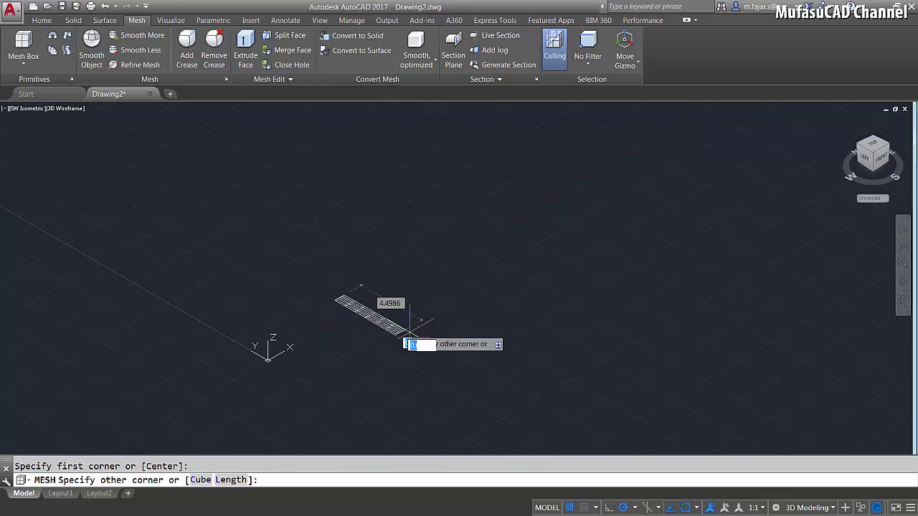
pyautogui.click(550, 301)
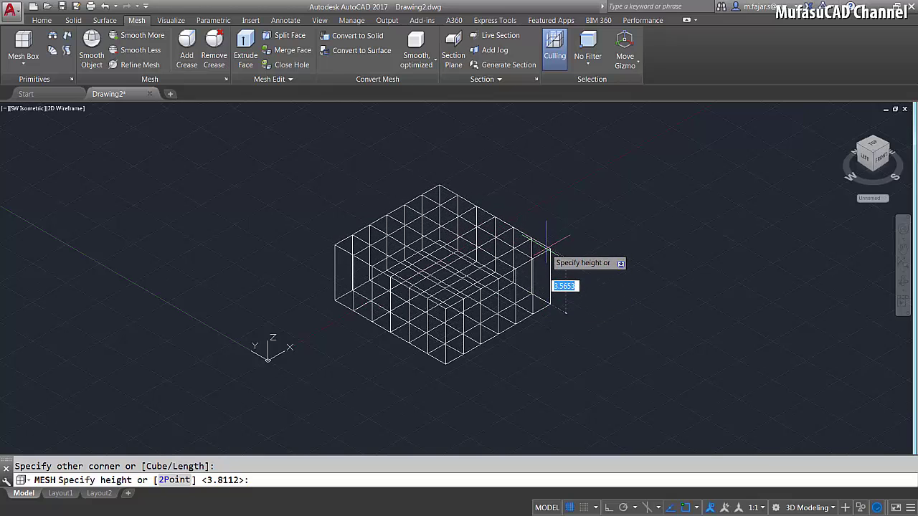
pyautogui.click(543, 244)
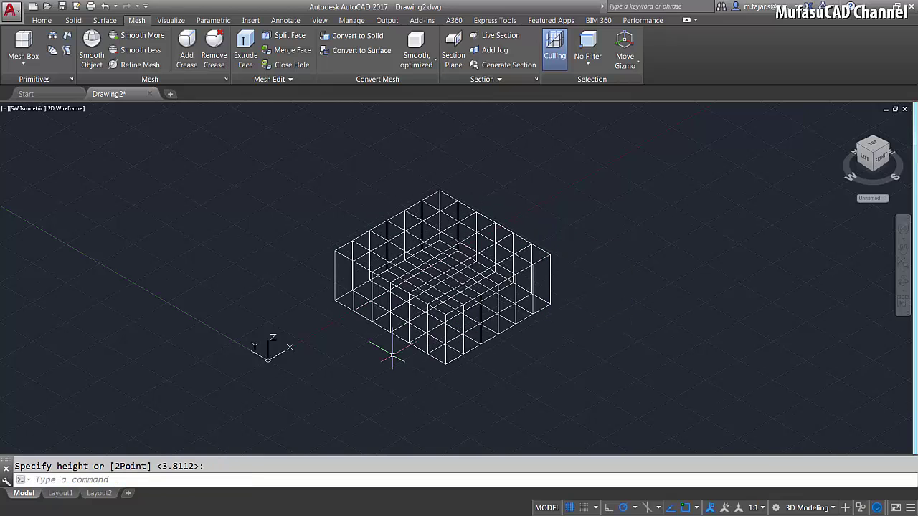
# - Switch to Top view and set the subobject selection filter to Vertex
pyautogui.click(30, 111)
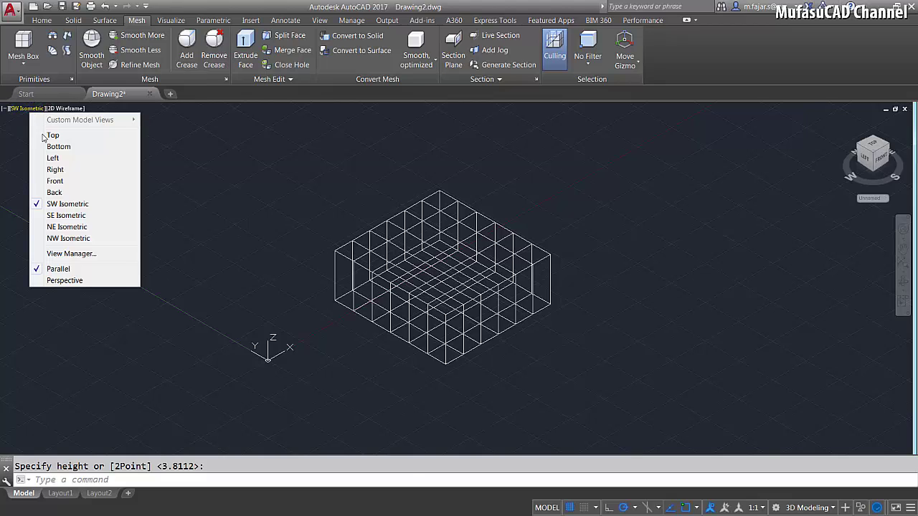
pyautogui.click(53, 135)
pyautogui.scroll(-3, 451, 229)
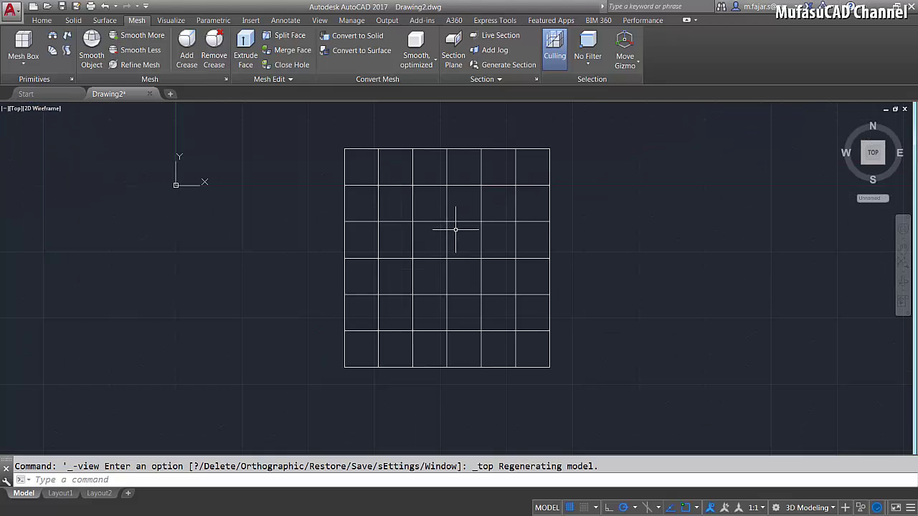
pyautogui.click(587, 63)
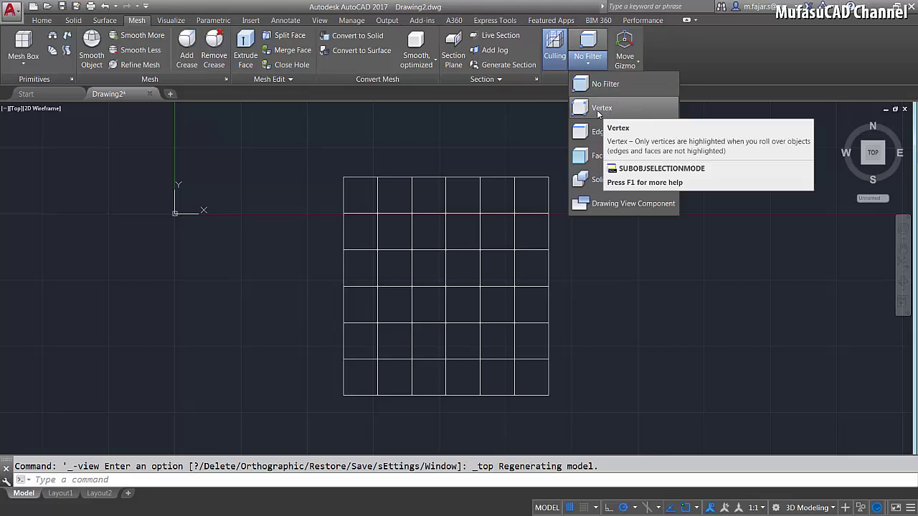
pyautogui.click(600, 109)
# - Move the top edge's inner vertices down and the right edge's inner vertices left slightly
pyautogui.click(526, 149)
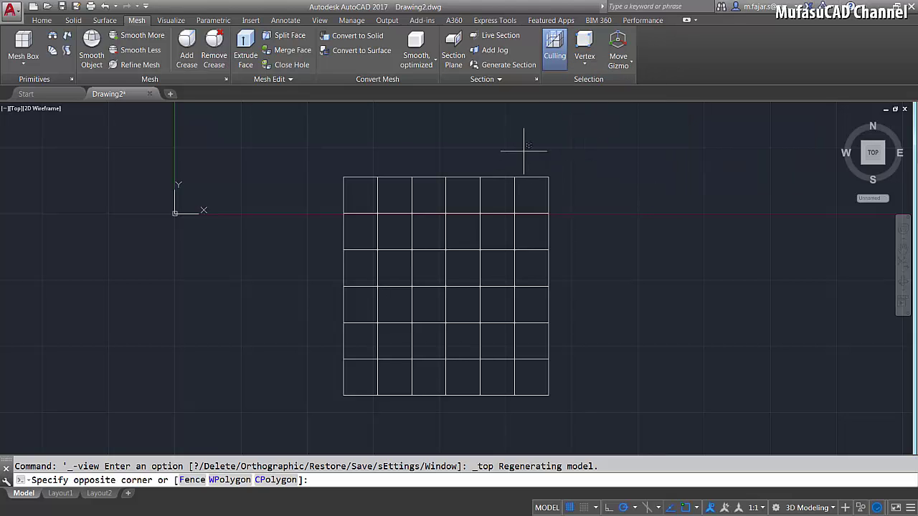
pyautogui.click(376, 205)
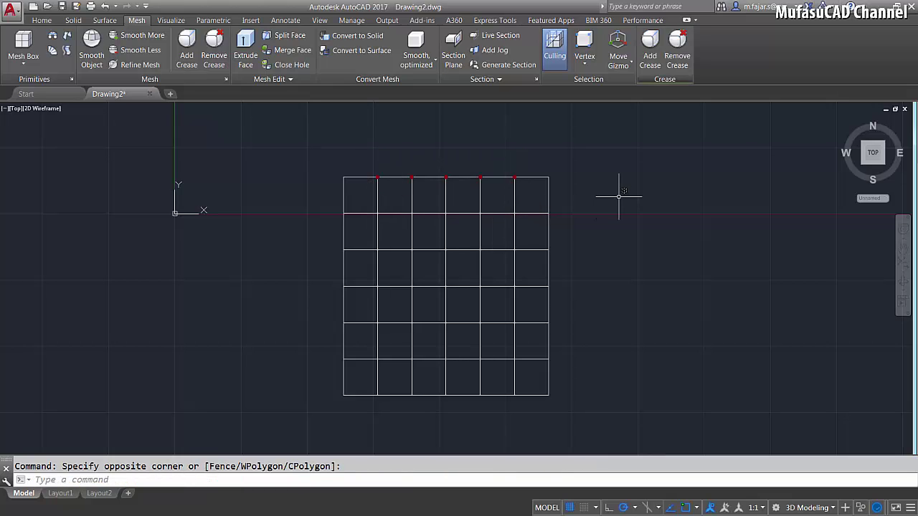
pyautogui.write('M')
pyautogui.press('Return')
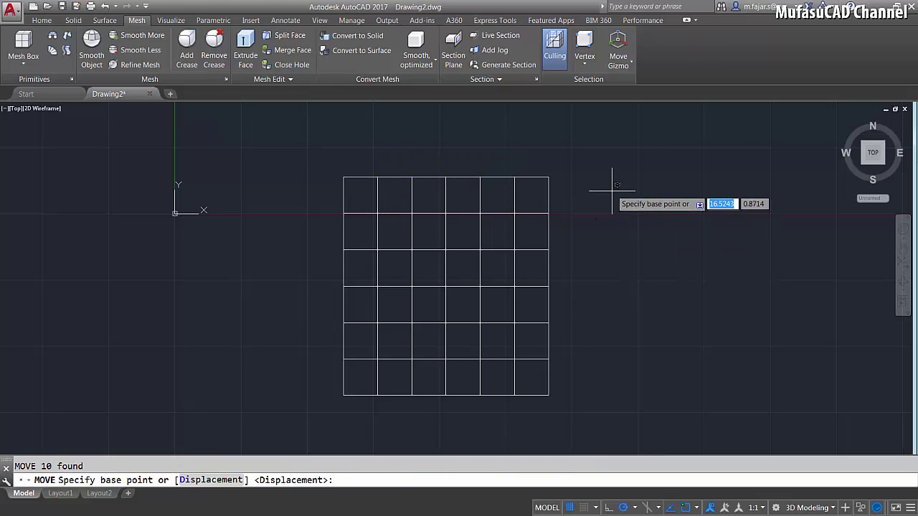
pyautogui.click(613, 186)
pyautogui.click(614, 196)
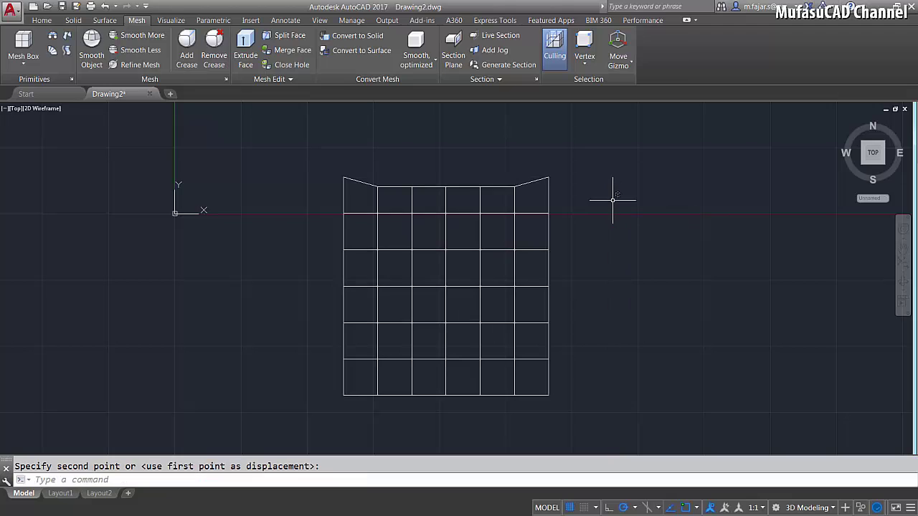
pyautogui.click(574, 207)
pyautogui.click(539, 358)
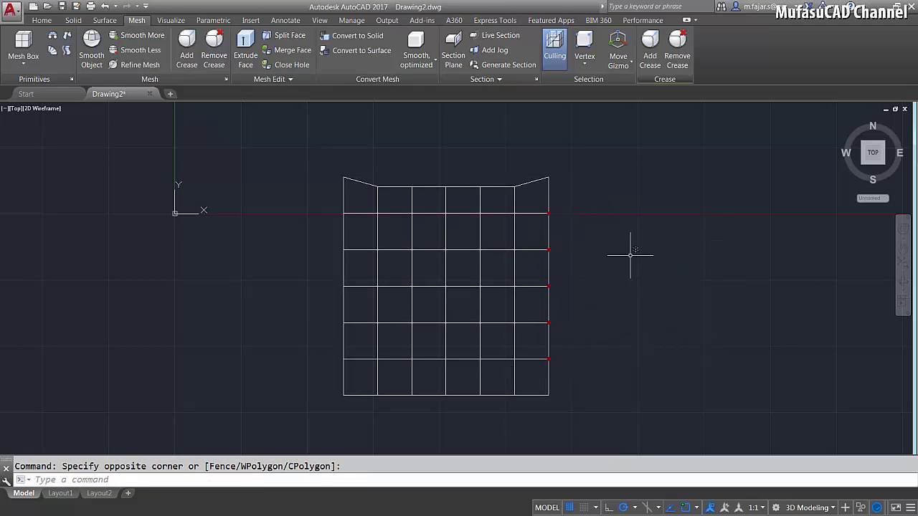
pyautogui.write('m')
pyautogui.press('Return')
pyautogui.click(651, 243)
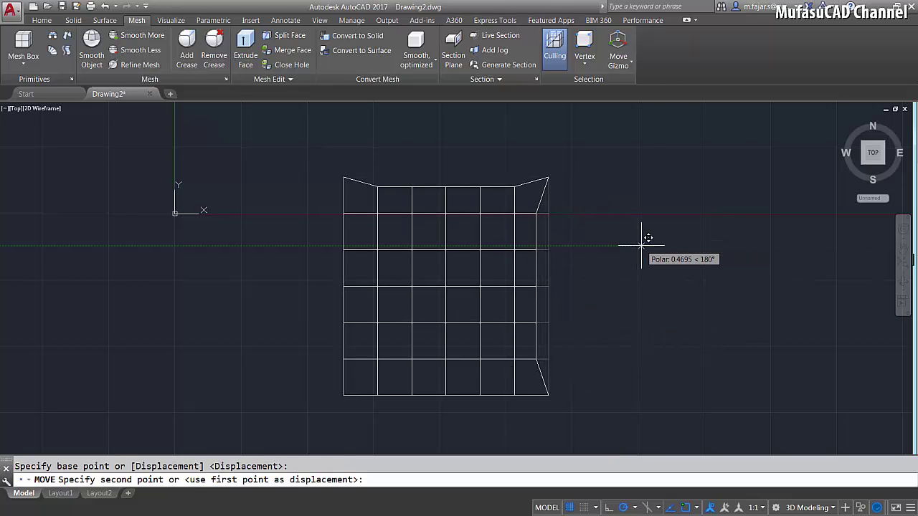
pyautogui.click(647, 241)
# - Move the bottom edge's inner vertices up and the left edge's inner vertices right slightly
pyautogui.click(540, 377)
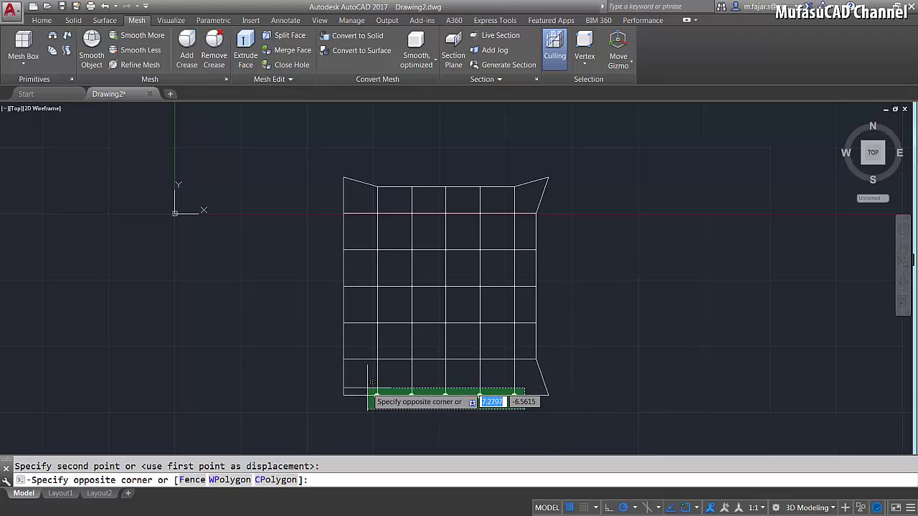
pyautogui.click(345, 411)
pyautogui.write('m')
pyautogui.press('Return')
pyautogui.click(625, 289)
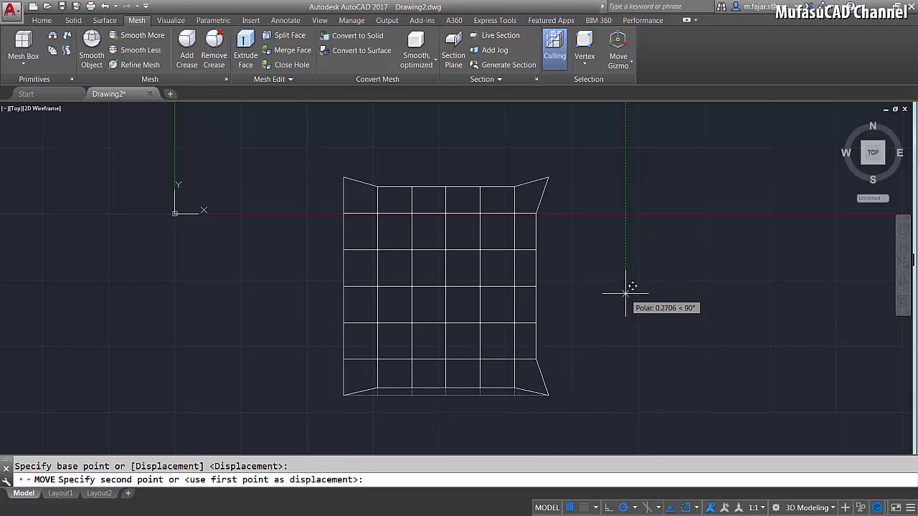
pyautogui.click(625, 291)
pyautogui.click(363, 200)
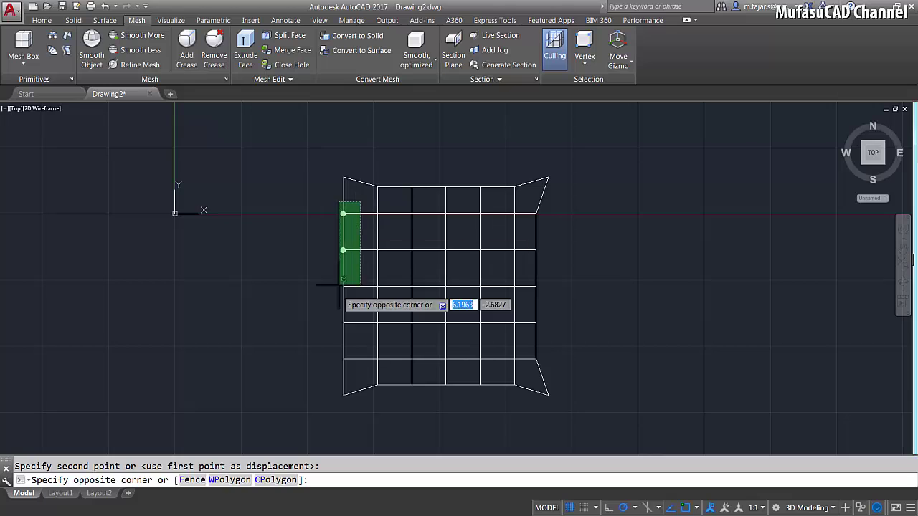
pyautogui.click(312, 389)
pyautogui.press('Return')
pyautogui.click(599, 229)
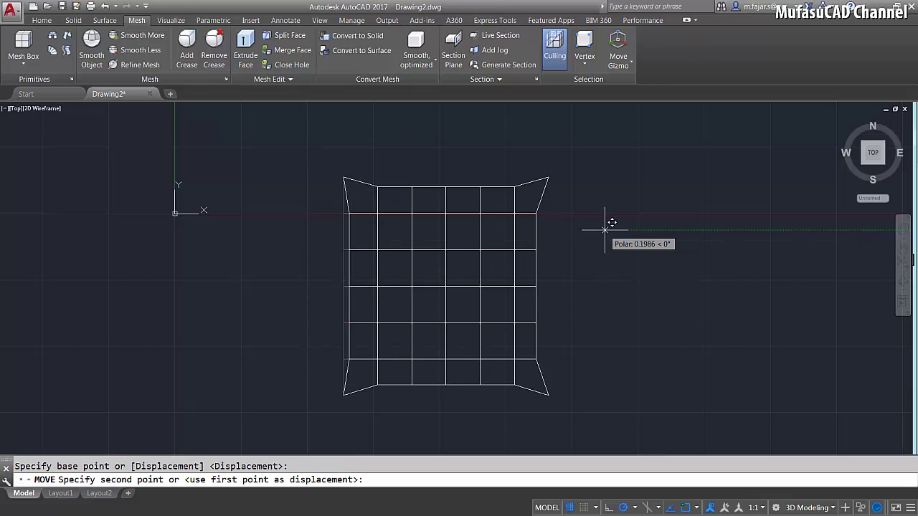
pyautogui.click(609, 230)
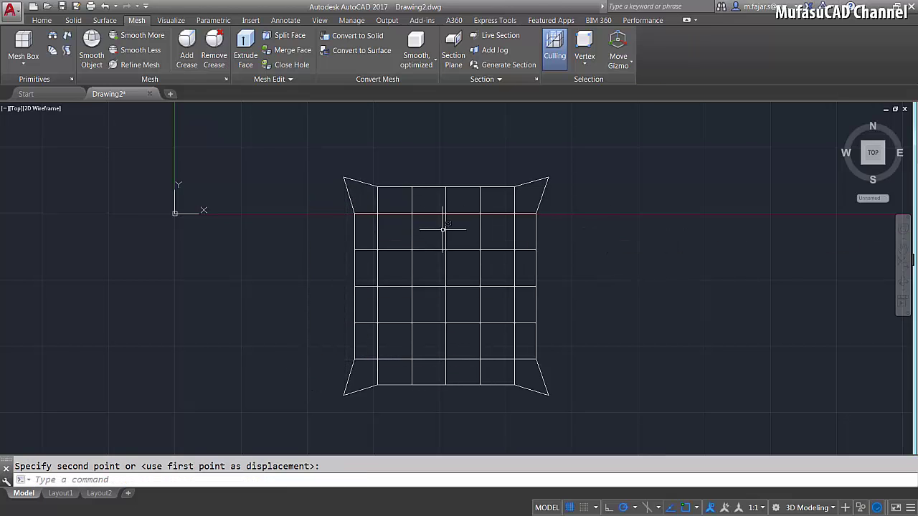
pyautogui.click(17, 110)
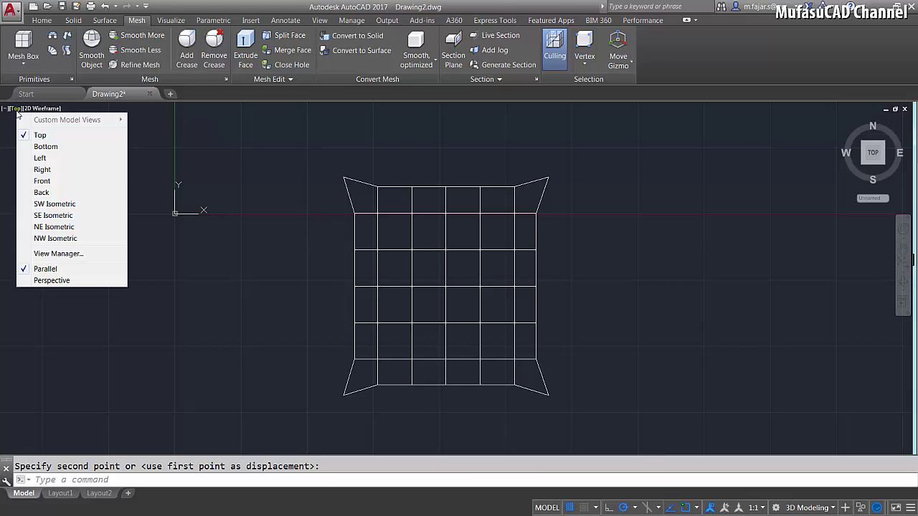
# - In Left view, move the top end vertices downward
pyautogui.click(40, 158)
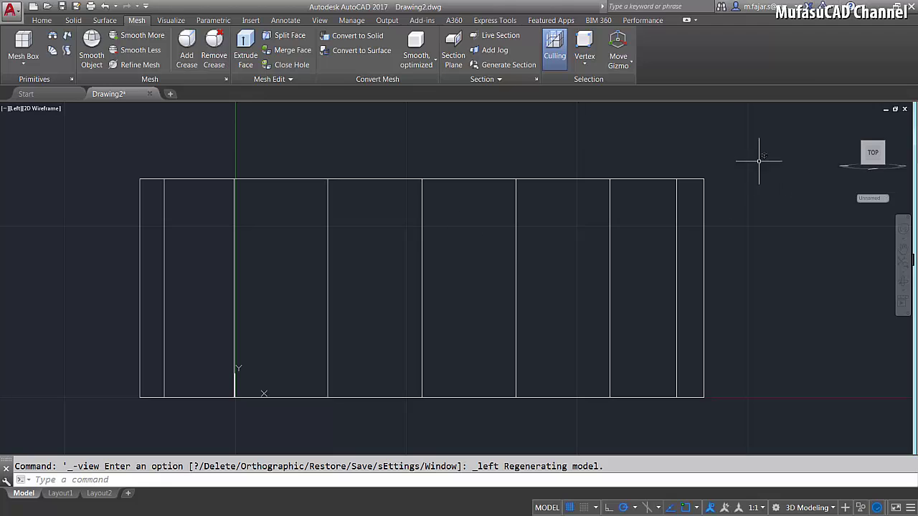
pyautogui.click(735, 155)
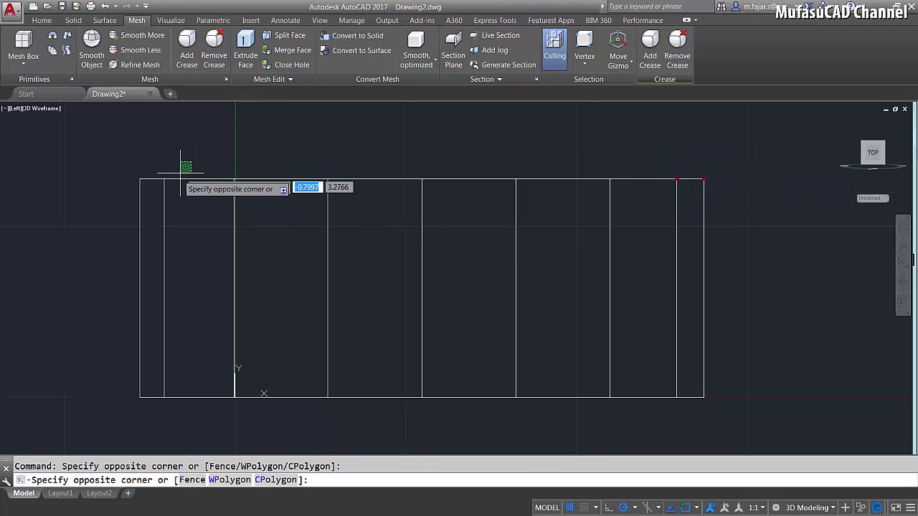
pyautogui.click(121, 192)
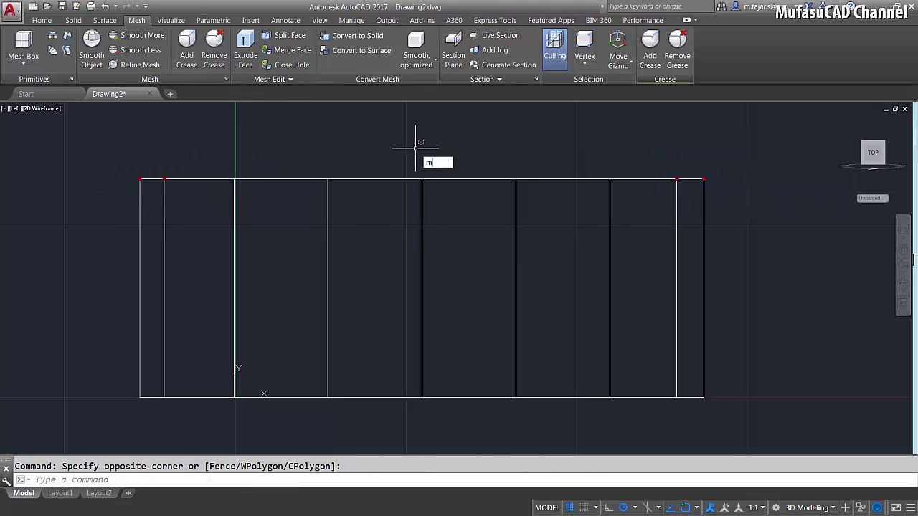
pyautogui.press('Return')
pyautogui.click(749, 168)
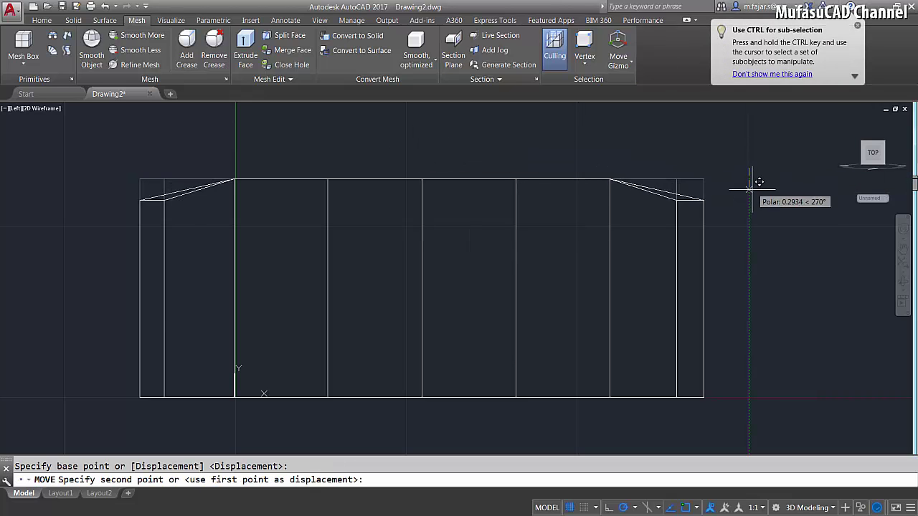
pyautogui.click(749, 240)
# - Select the bottom vertices at both ends and move them upward
pyautogui.click(730, 426)
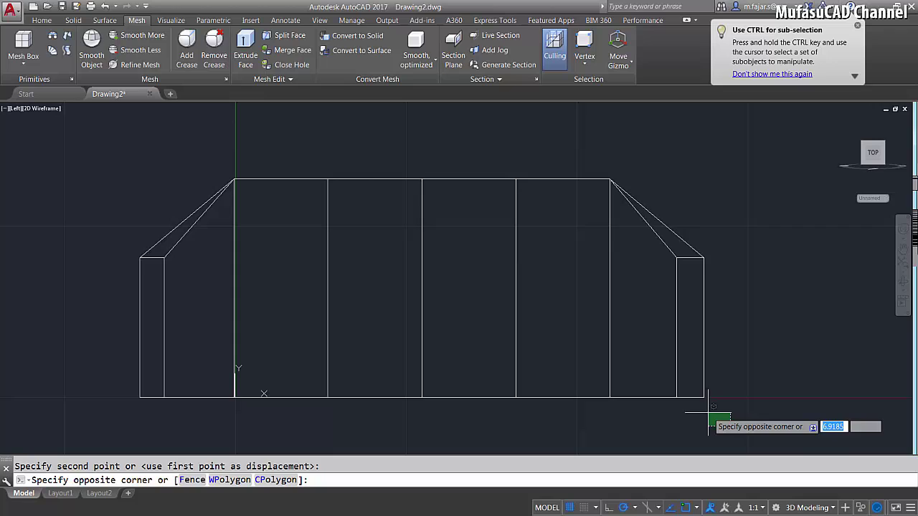
pyautogui.click(668, 387)
pyautogui.click(185, 414)
pyautogui.click(140, 388)
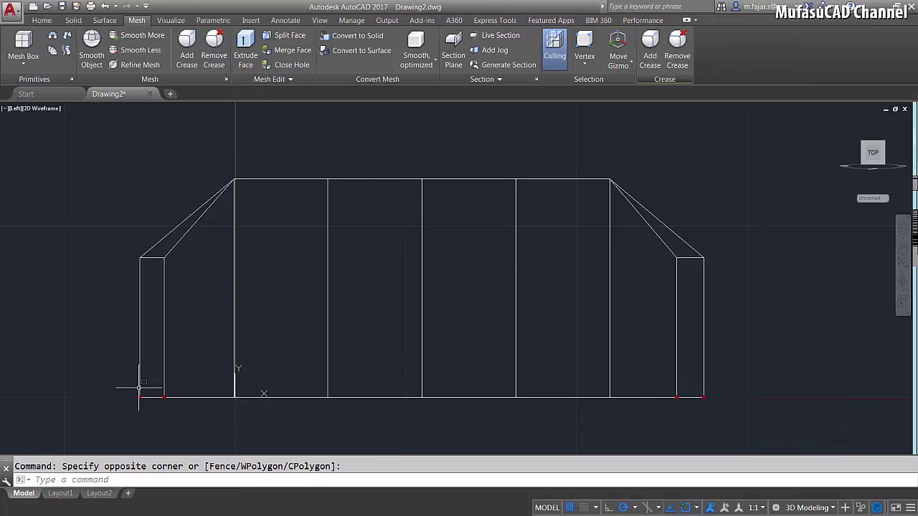
pyautogui.press('Return')
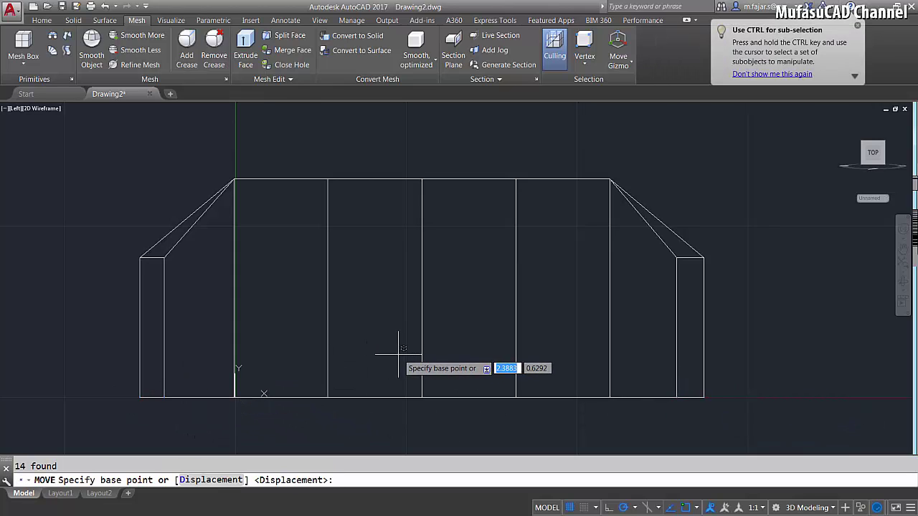
pyautogui.click(746, 367)
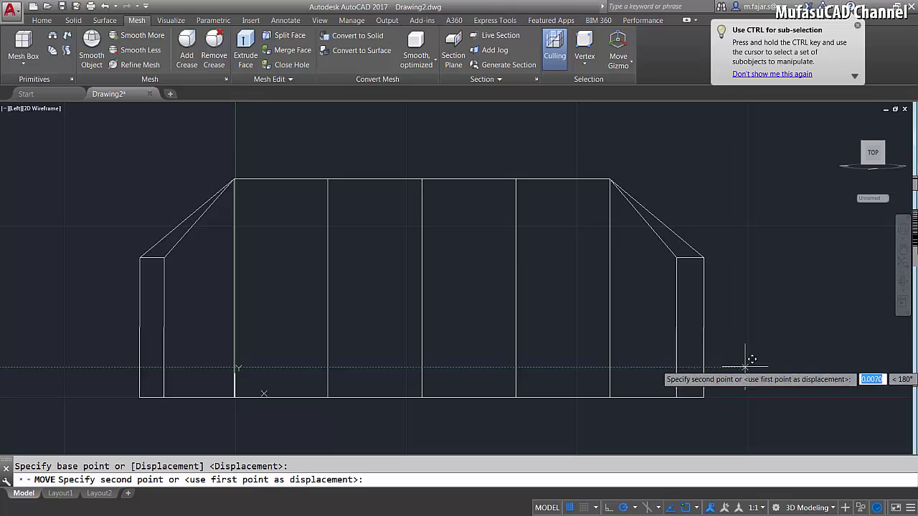
pyautogui.click(747, 295)
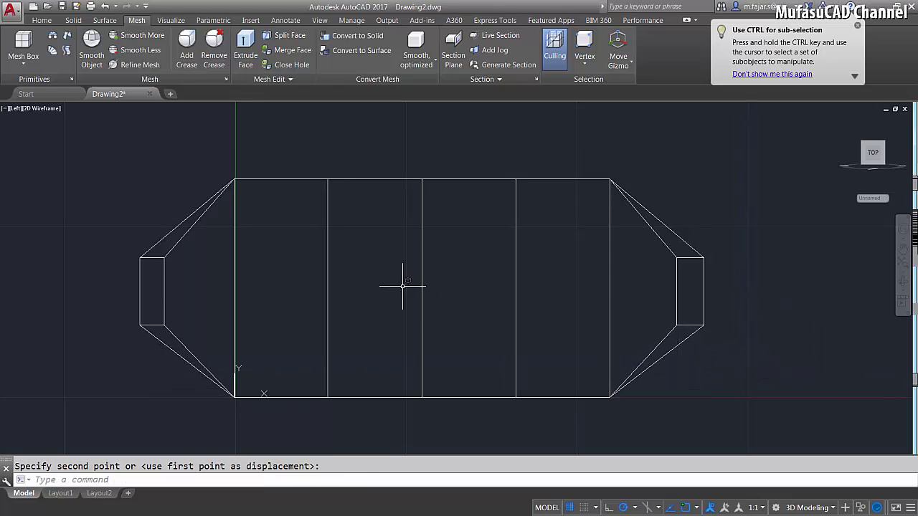
# - In Front view, move the top corner vertices at both ends downward
pyautogui.click(14, 109)
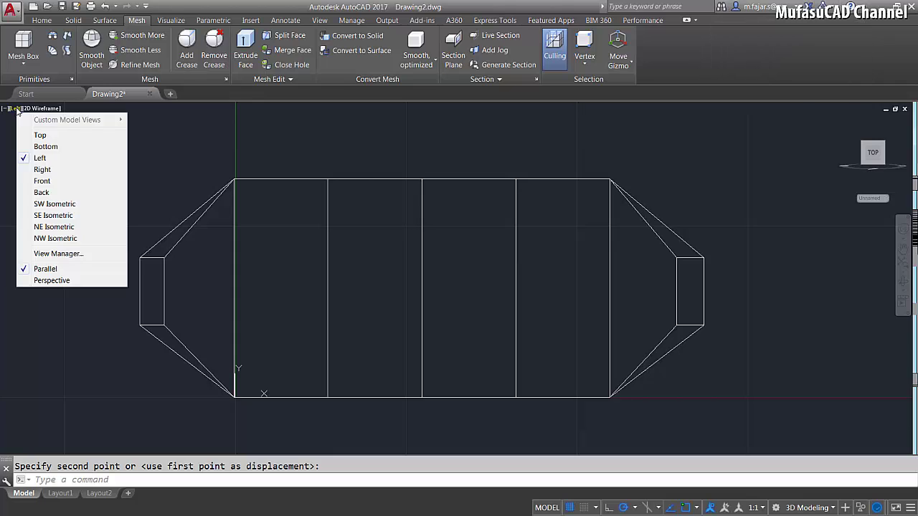
pyautogui.click(48, 181)
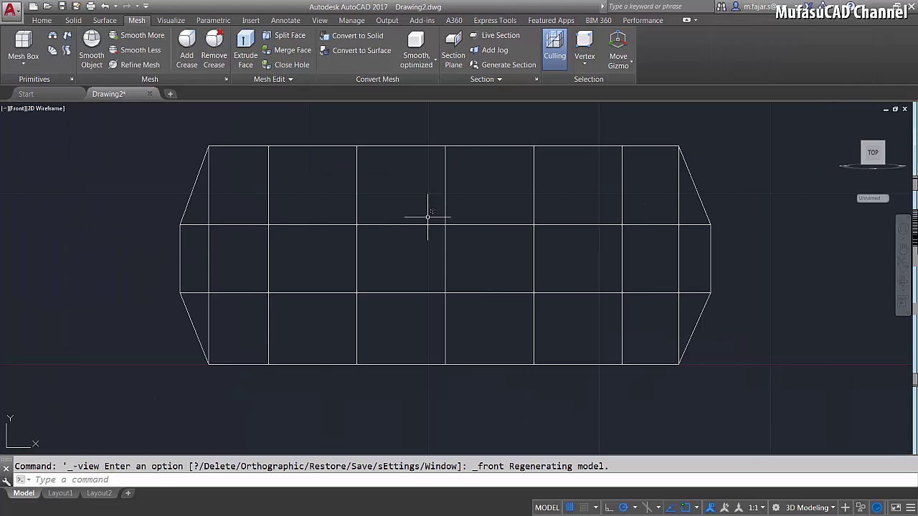
pyautogui.click(649, 161)
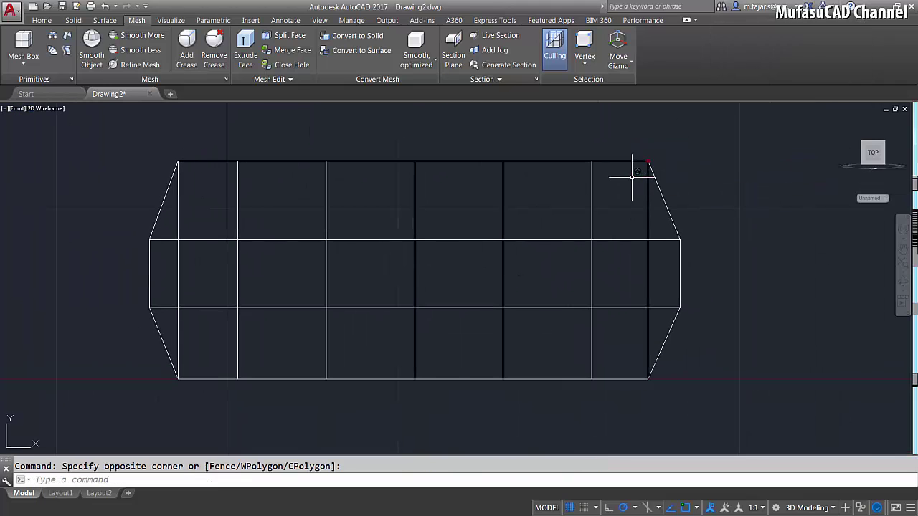
pyautogui.click(195, 165)
pyautogui.click(174, 142)
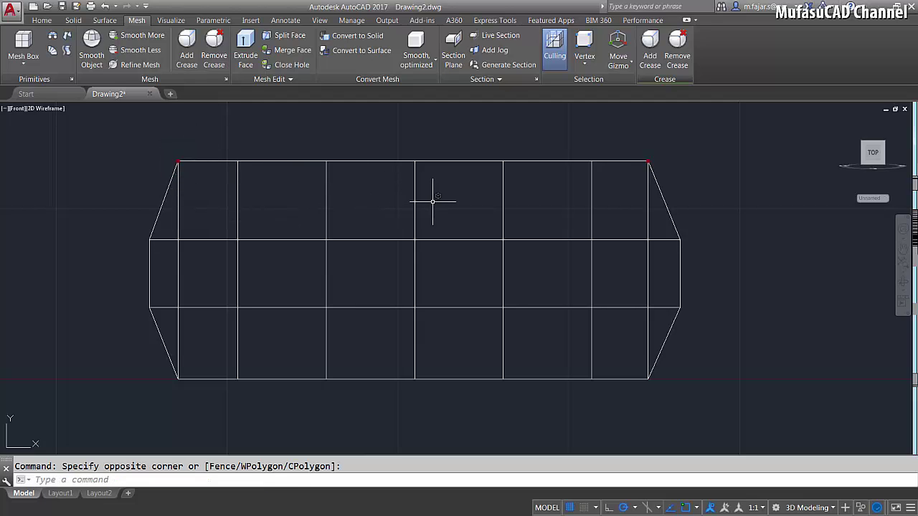
pyautogui.write('m')
pyautogui.press('Return')
pyautogui.click(713, 161)
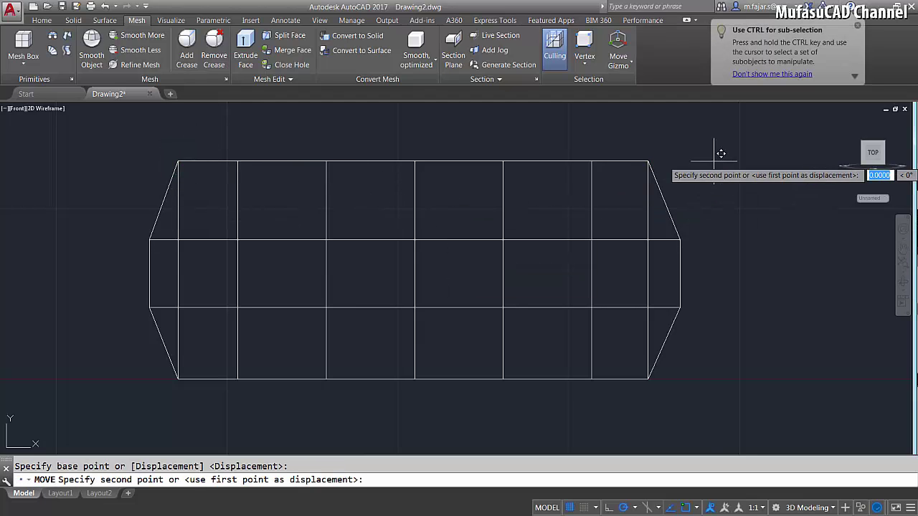
pyautogui.click(714, 235)
# - Raise the bottom corner vertices at both ends, then orbit to see the tapered mesh in 3D
pyautogui.click(680, 392)
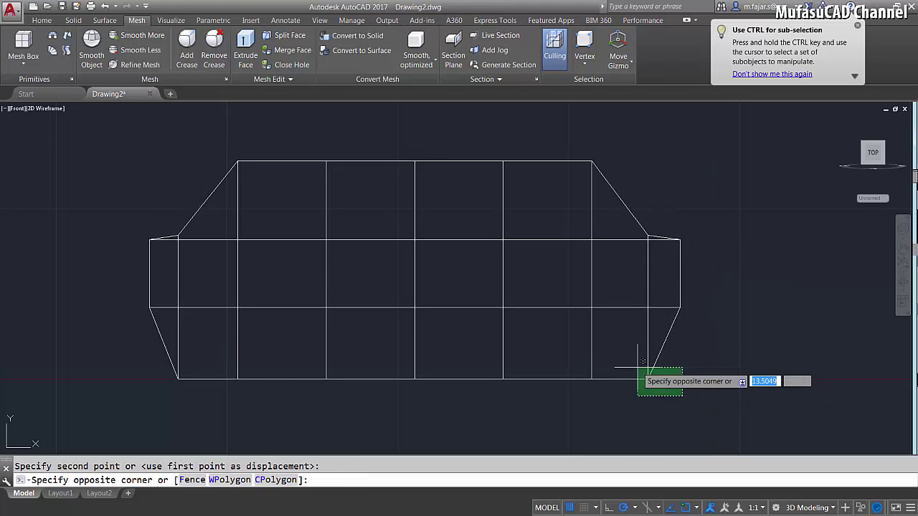
pyautogui.click(614, 367)
pyautogui.click(200, 383)
pyautogui.click(164, 364)
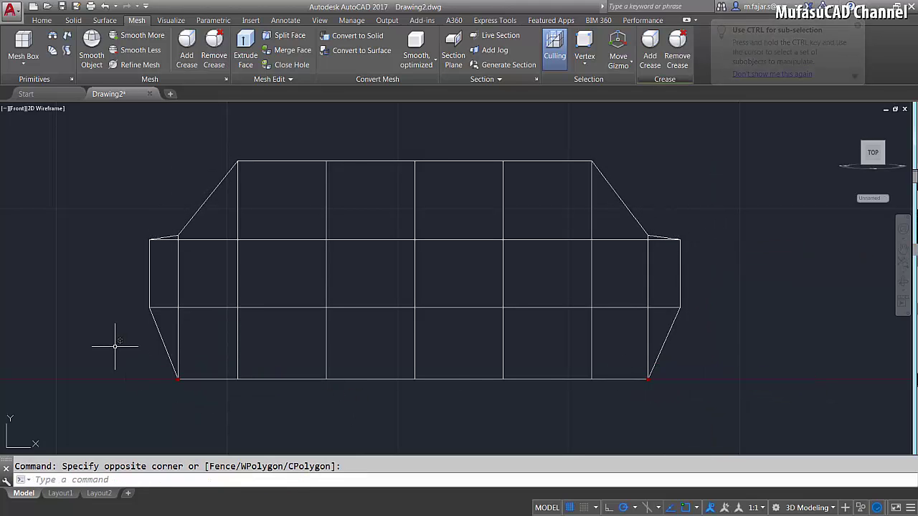
pyautogui.write('m')
pyautogui.press('Return')
pyautogui.click(108, 351)
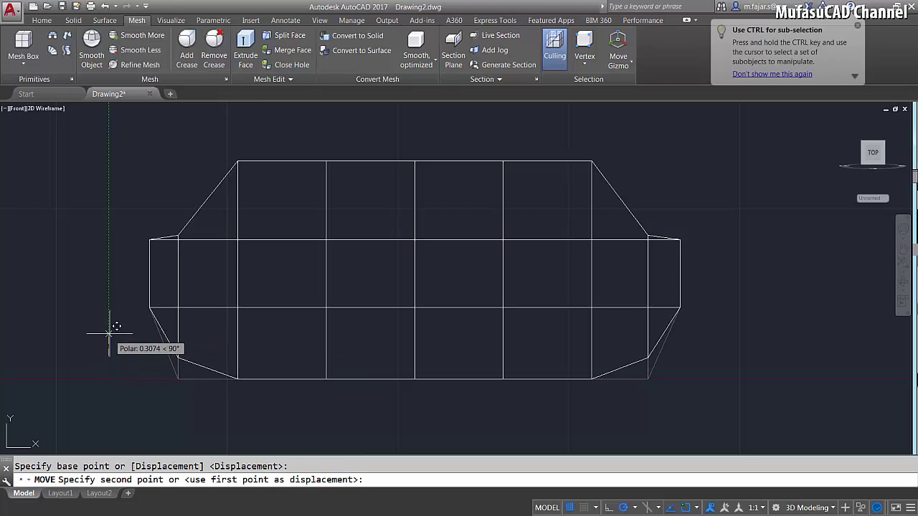
pyautogui.click(109, 287)
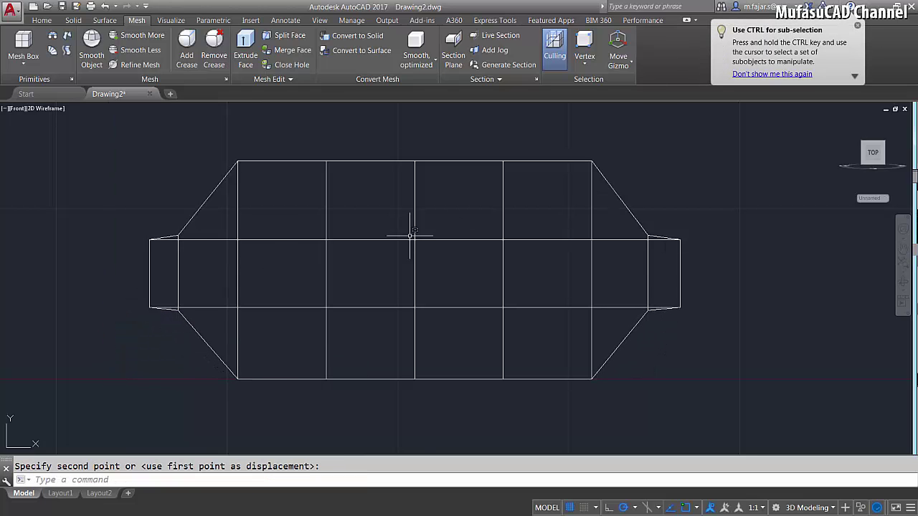
pyautogui.scroll(-2, 469, 246)
pyautogui.moveTo(470, 246); pyautogui.dragTo(490, 270, button='middle')
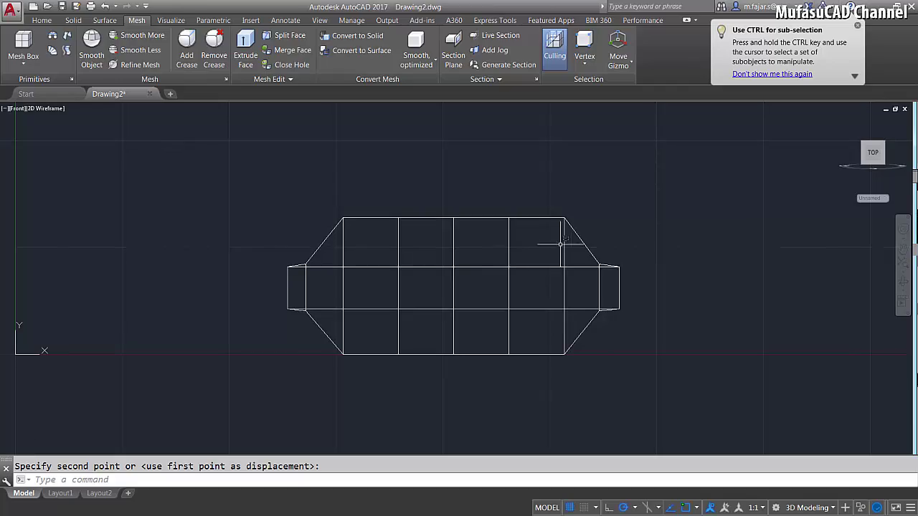
pyautogui.keyDown('shift'); pyautogui.moveTo(606, 221); pyautogui.dragTo(543, 273, button='middle'); pyautogui.keyUp('shift')
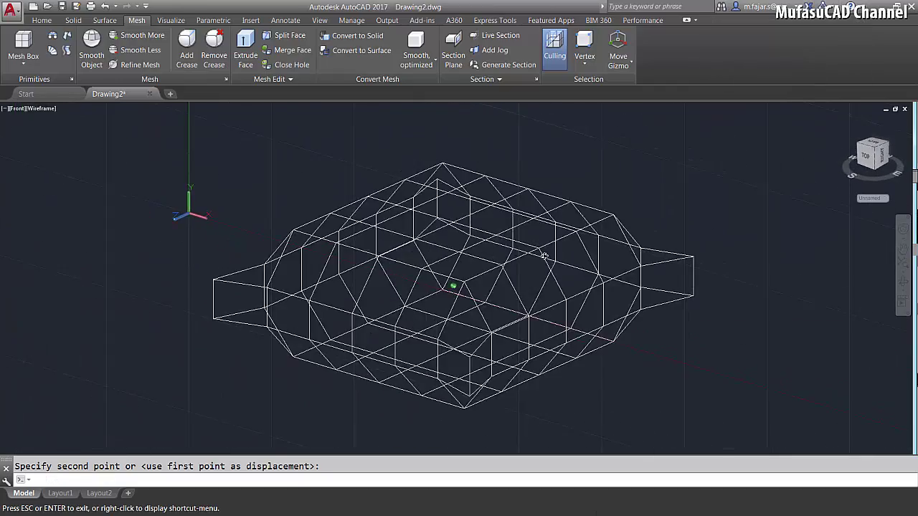
# - Undo the style change, apply Shaded with Edges, and filter selection to vertices
pyautogui.hotkey('ctrl', 'z')
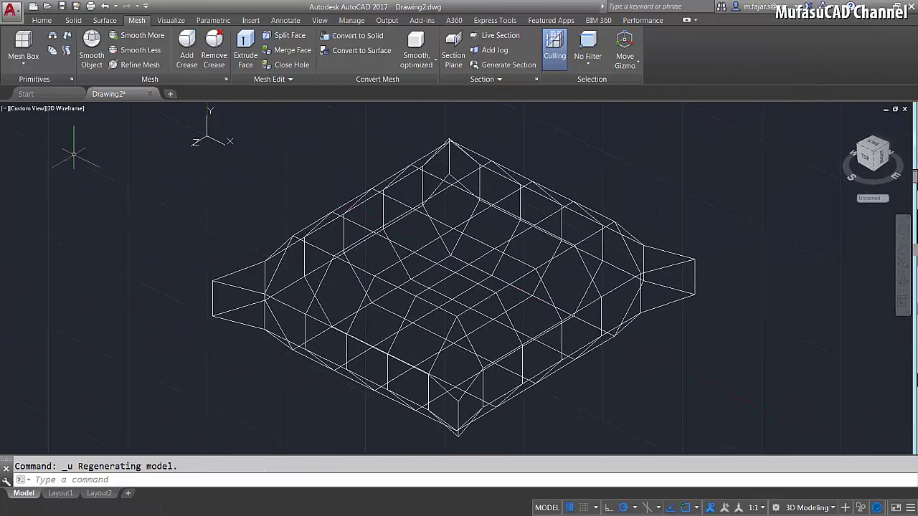
pyautogui.click(71, 109)
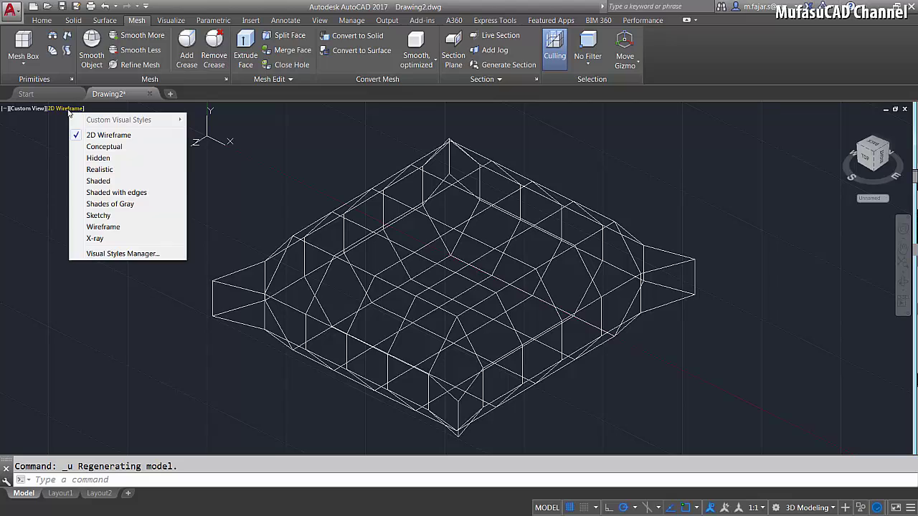
pyautogui.click(116, 192)
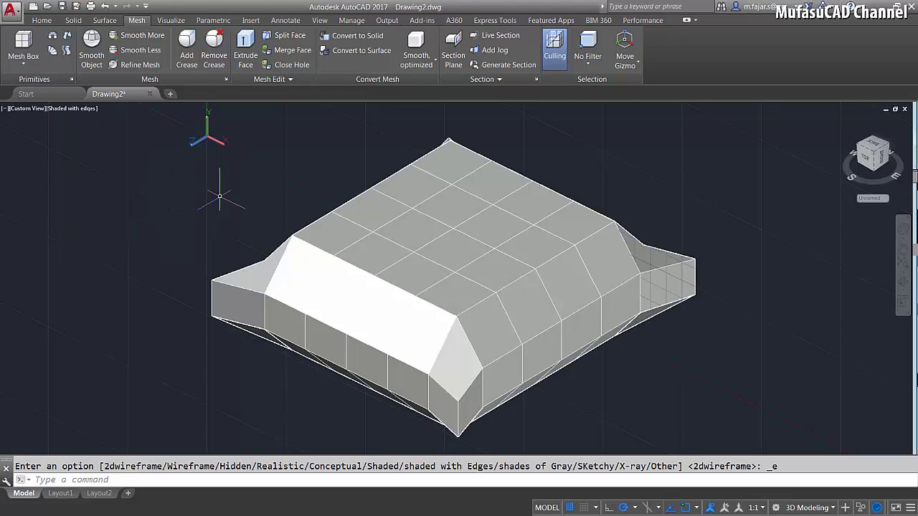
pyautogui.click(595, 65)
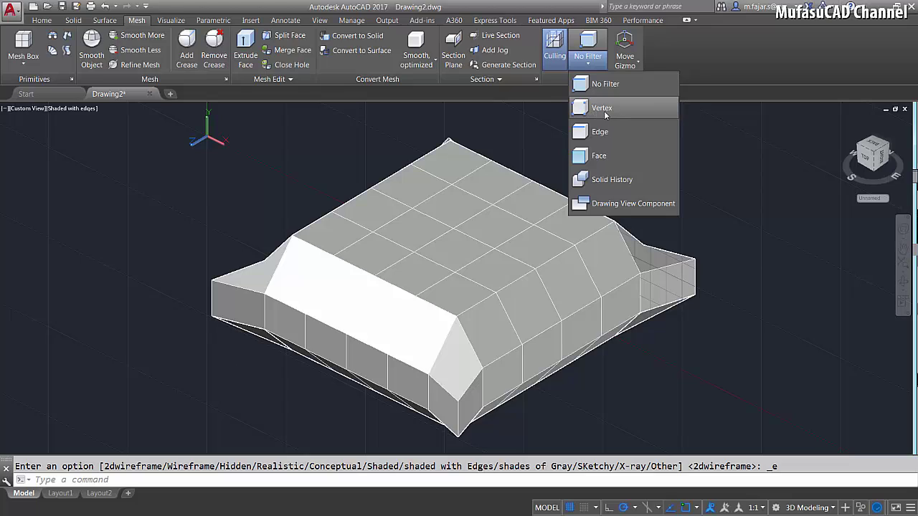
pyautogui.click(603, 108)
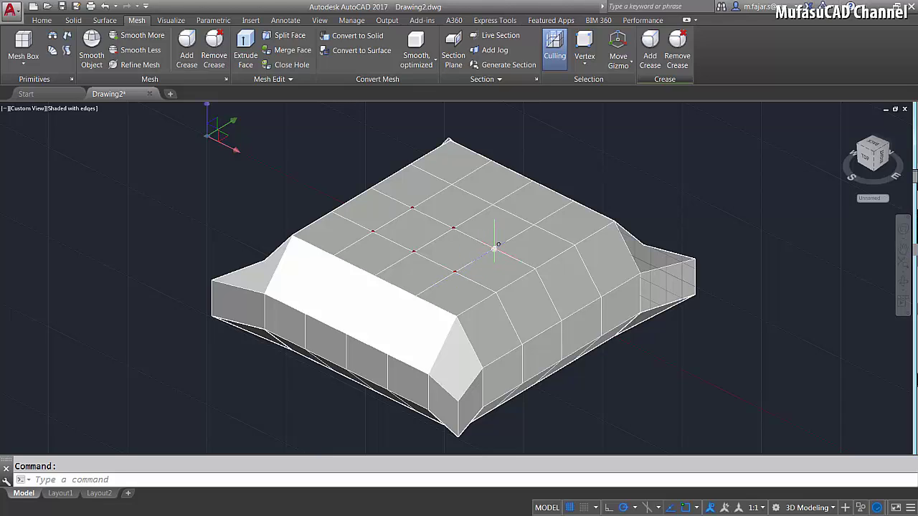
# - Undo the top-vertex move and orbit the mesh so its flat underside faces the view
pyautogui.click(494, 203)
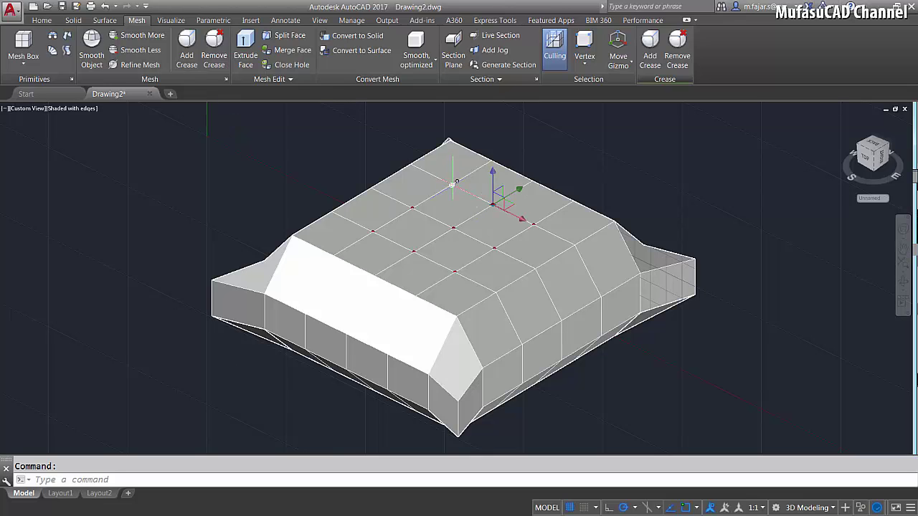
pyautogui.scroll(-2, 501, 208)
pyautogui.scroll(-1, 523, 224)
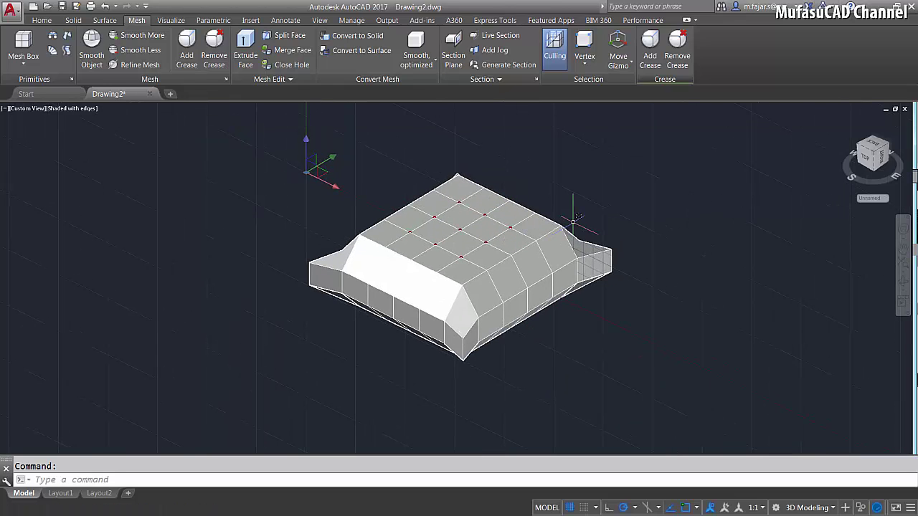
pyautogui.write('m')
pyautogui.press('Return')
pyautogui.click(658, 276)
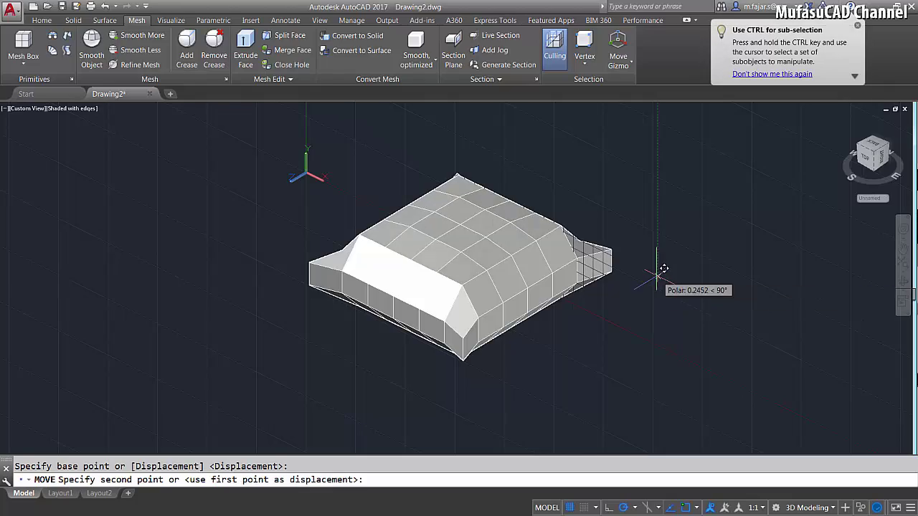
pyautogui.hotkey('ctrl', 'z')
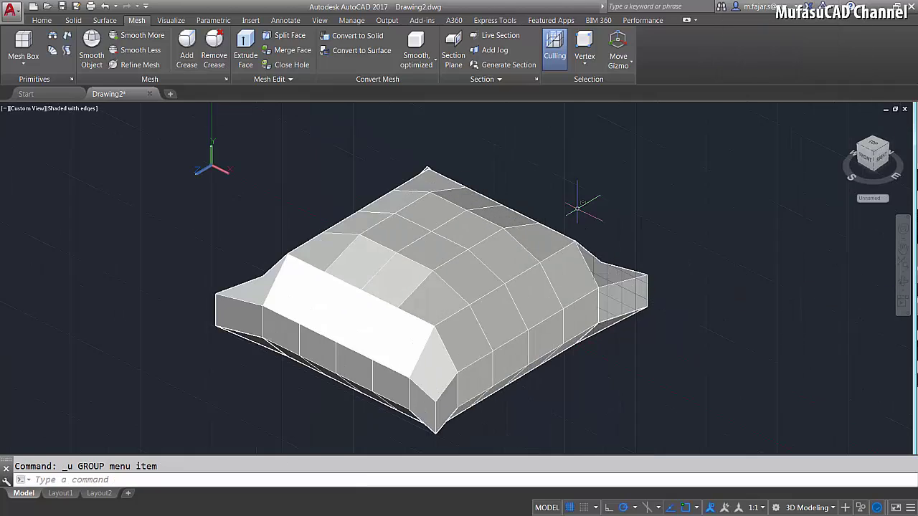
pyautogui.moveTo(487, 318)
pyautogui.keyDown('shift'); pyautogui.mouseDown(button='middle')
pyautogui.moveTo(519, 229)
pyautogui.moveTo(497, 208)
pyautogui.moveTo(484, 294)
pyautogui.mouseUp(button='middle'); pyautogui.keyUp('shift')
# - Zoom in on the underside and select its nine central vertices
pyautogui.scroll(2, 484, 294)
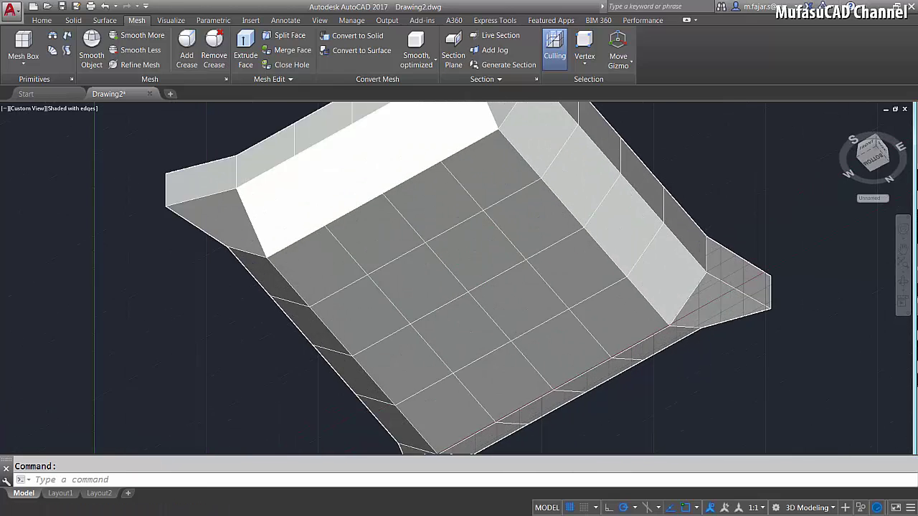
pyautogui.scroll(3, 499, 236)
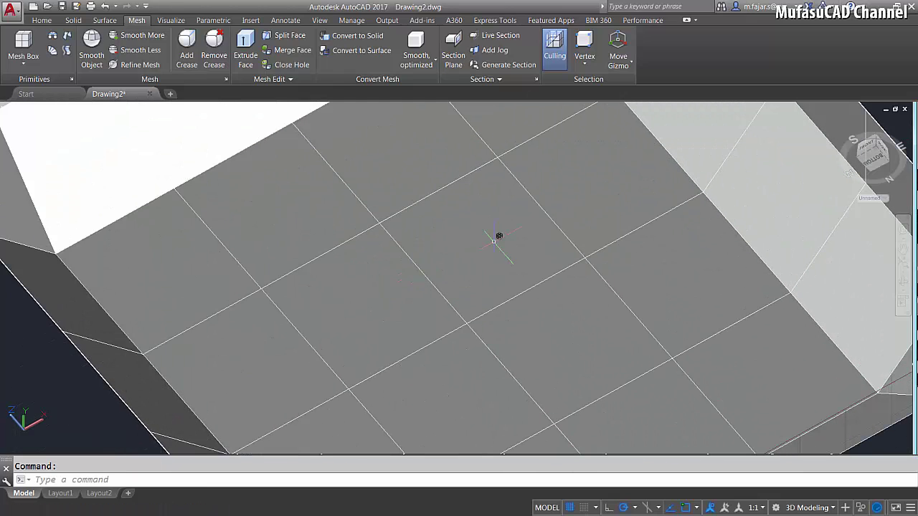
pyautogui.click(498, 155)
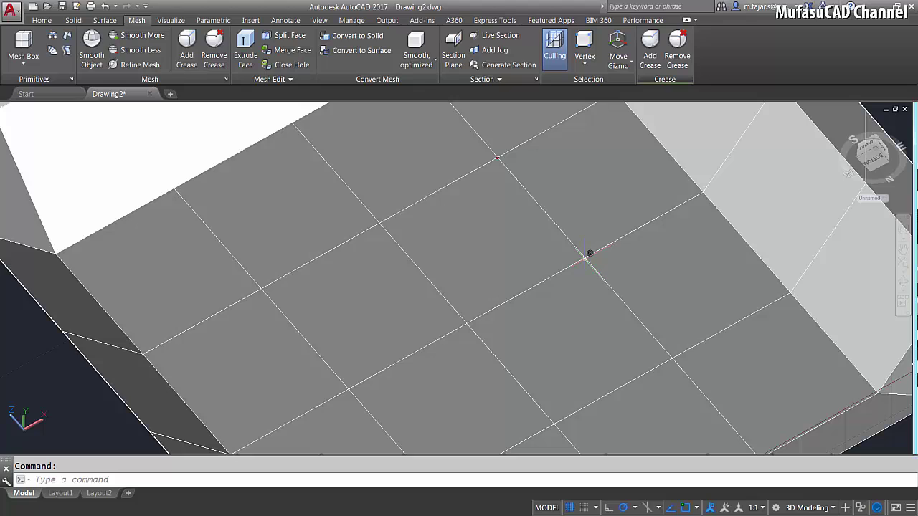
pyautogui.scroll(5, 592, 259)
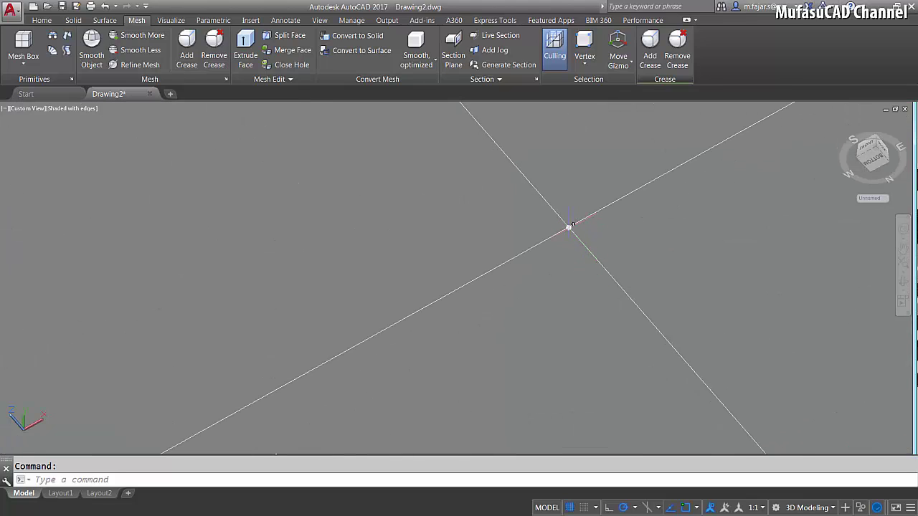
pyautogui.scroll(-2, 574, 229)
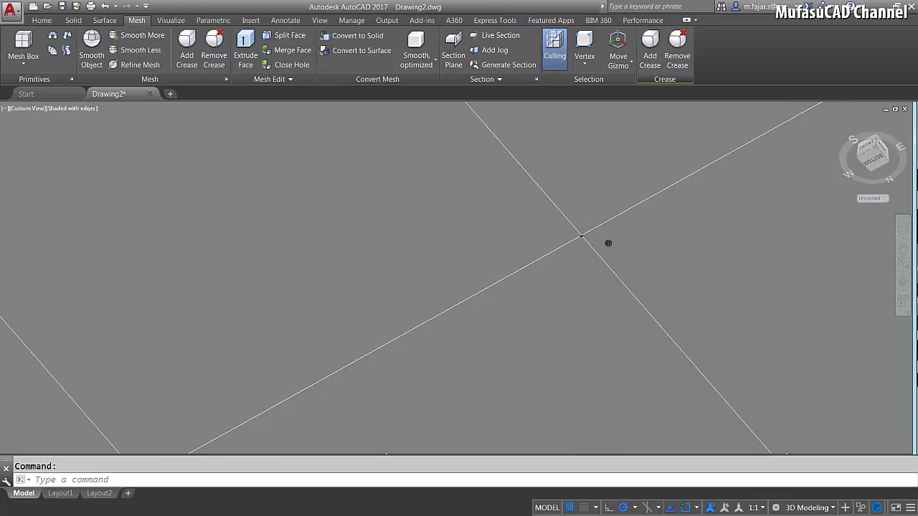
pyautogui.scroll(-3, 610, 265)
pyautogui.scroll(-2, 620, 308)
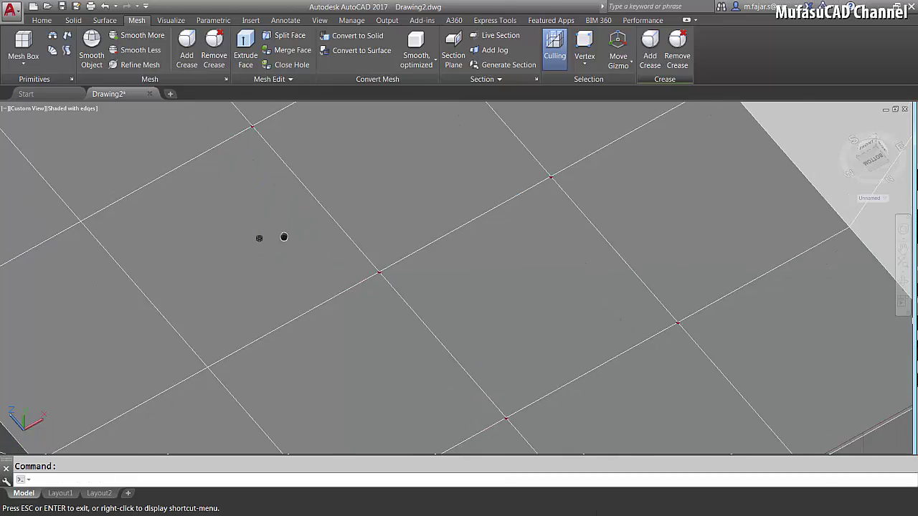
pyautogui.moveTo(225, 131); pyautogui.dragTo(170, 192, button='middle')
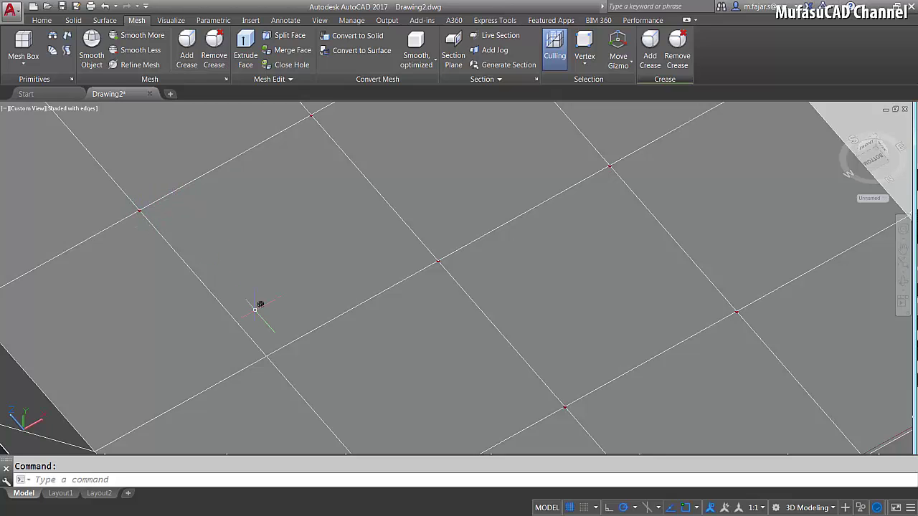
pyautogui.moveTo(267, 358)
pyautogui.mouseDown(button='middle')
pyautogui.moveTo(389, 322)
pyautogui.moveTo(391, 337)
pyautogui.mouseUp(button='middle')
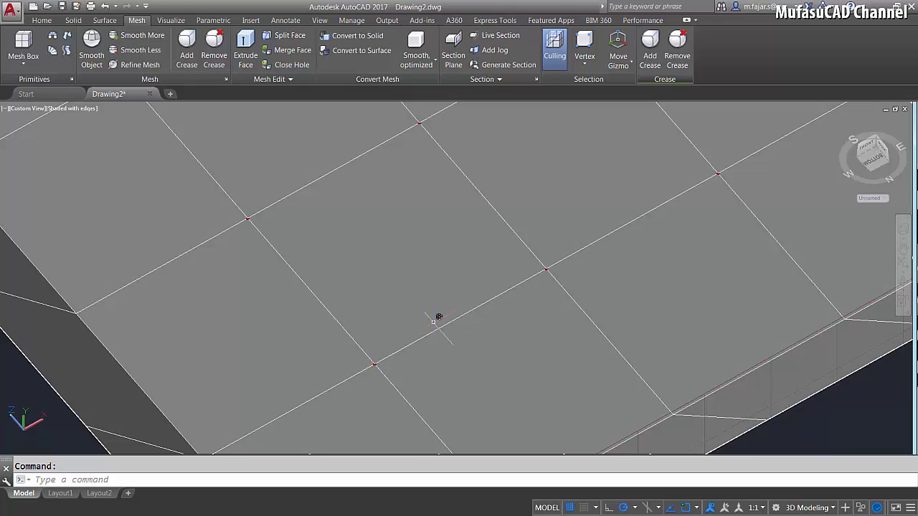
pyautogui.scroll(-10, 439, 318)
# - Move the selected underside vertices down along -Z, then orbit back above the mesh
pyautogui.keyDown('shift'); pyautogui.moveTo(452, 297); pyautogui.dragTo(484, 328, button='middle'); pyautogui.keyUp('shift')
pyautogui.press('Return')
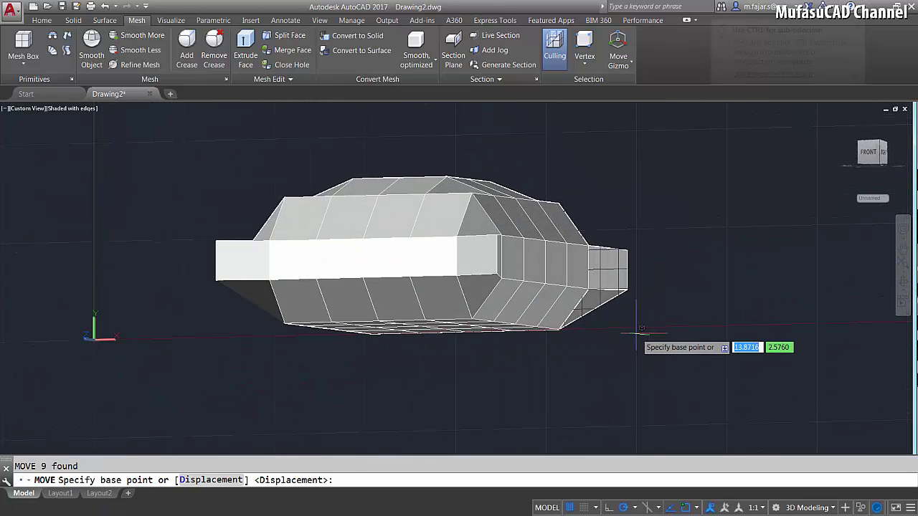
pyautogui.click(644, 329)
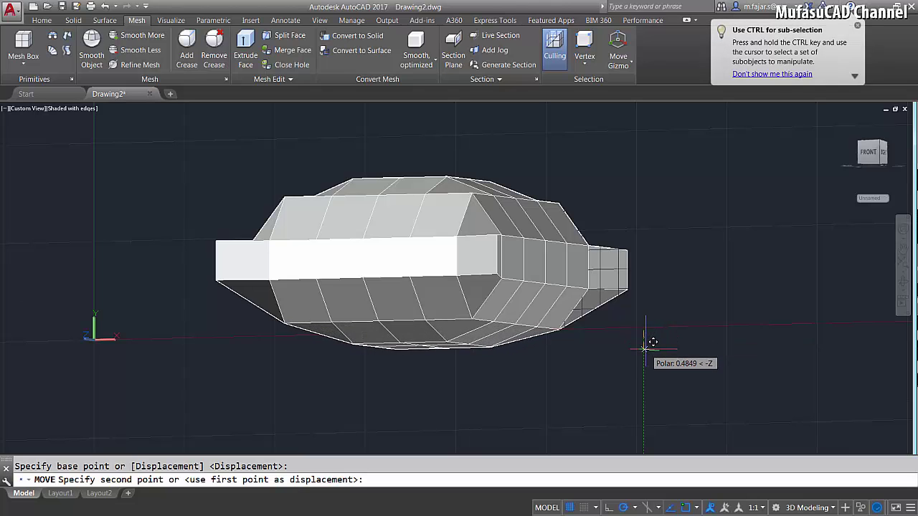
pyautogui.click(644, 350)
pyautogui.keyDown('shift'); pyautogui.moveTo(603, 307); pyautogui.dragTo(515, 293, button='middle'); pyautogui.keyUp('shift')
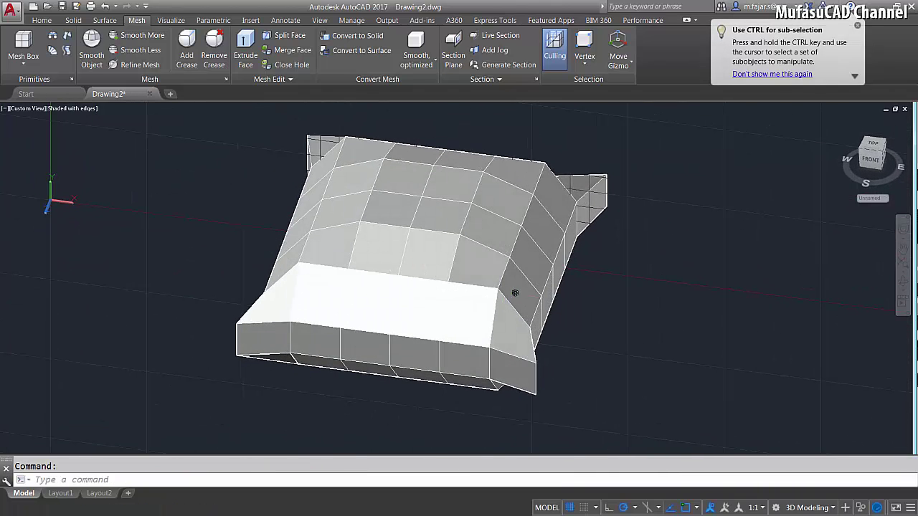
# - Set the subobject filter to No Filter, select the mesh, and apply Smooth More three times
pyautogui.click(584, 62)
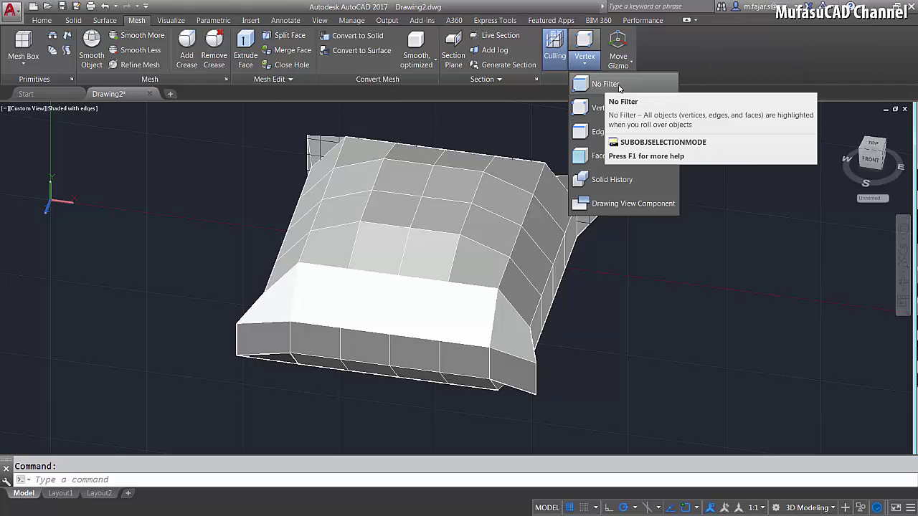
pyautogui.click(606, 85)
pyautogui.click(454, 253)
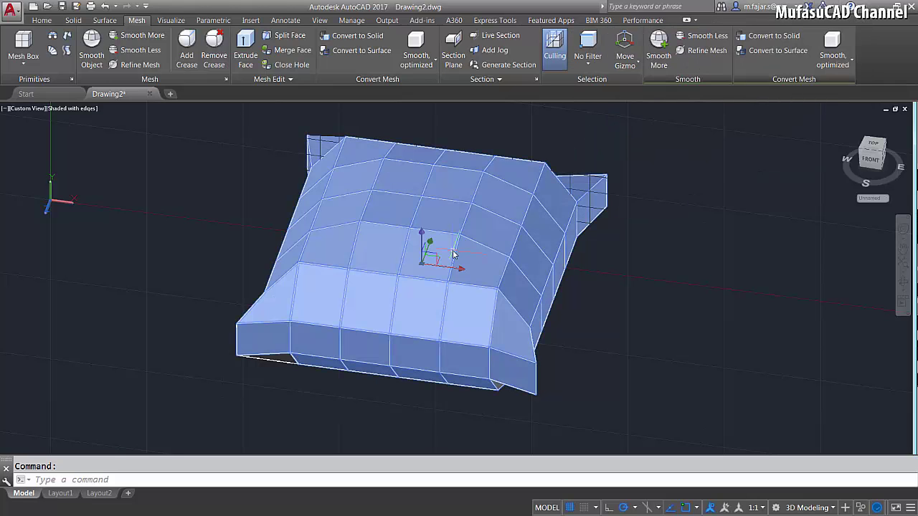
pyautogui.click(142, 36)
pyautogui.click(142, 36)
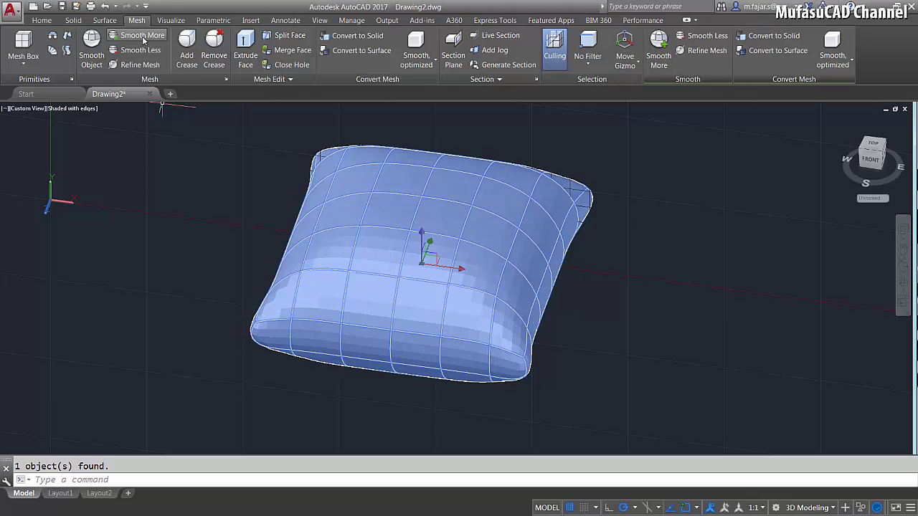
pyautogui.click(144, 41)
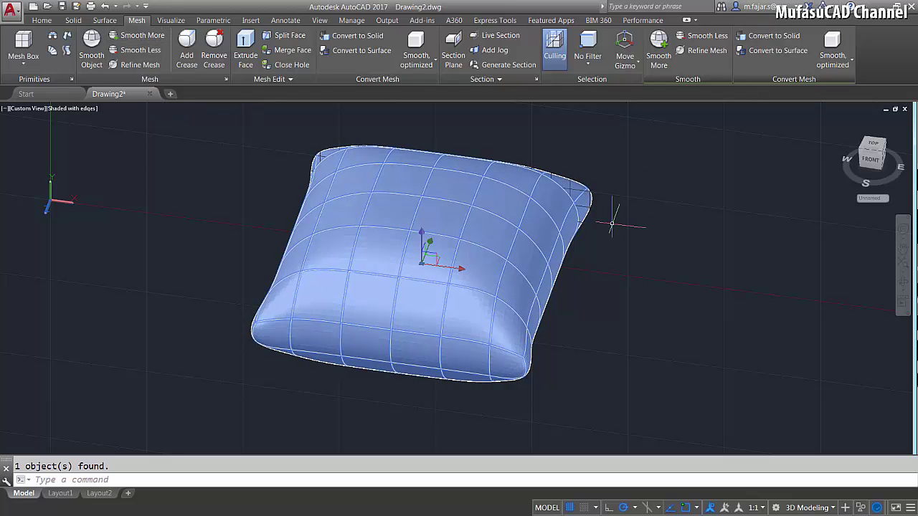
pyautogui.press('Escape')
pyautogui.moveTo(574, 276)
pyautogui.keyDown('shift'); pyautogui.mouseDown(button='middle')
pyautogui.moveTo(442, 220)
pyautogui.moveTo(145, 170)
pyautogui.mouseUp(button='middle'); pyautogui.keyUp('shift')
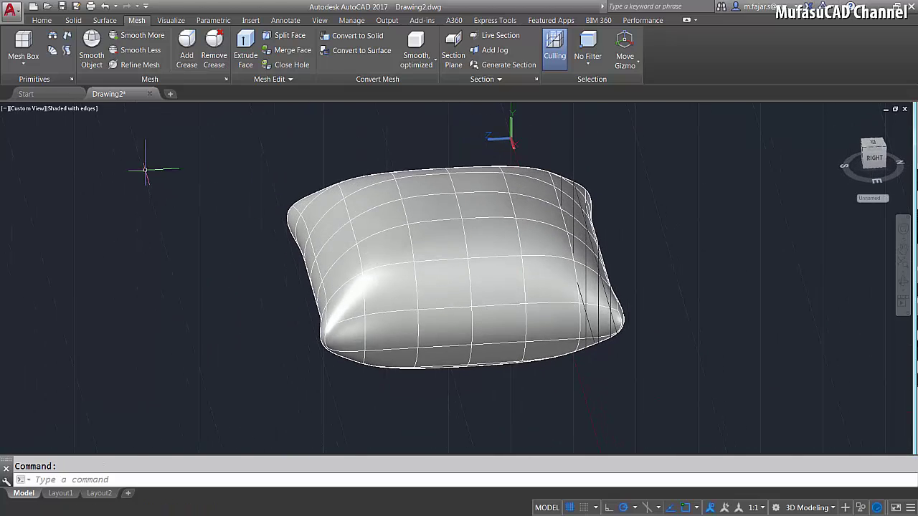
# - Show the mesh as wireframe from the Top view, with selection filtered to vertices
pyautogui.click(73, 109)
pyautogui.click(104, 137)
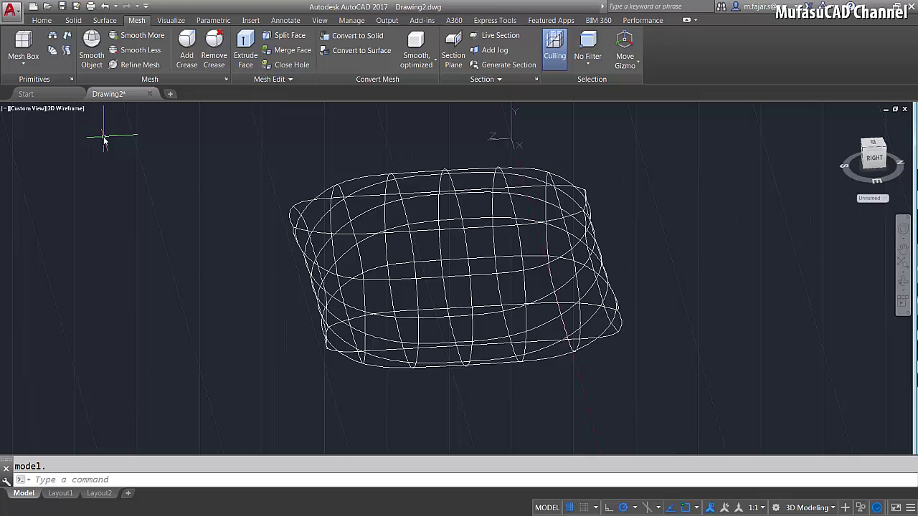
pyautogui.click(29, 109)
pyautogui.click(44, 134)
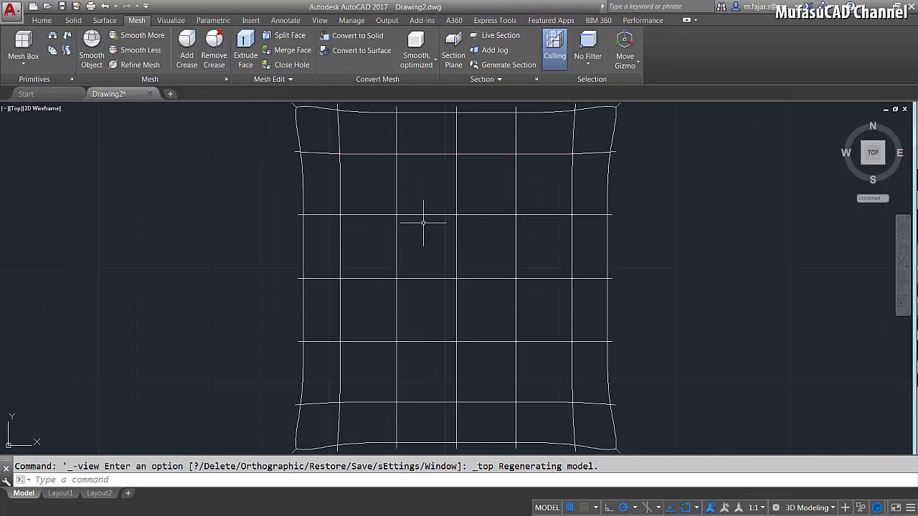
pyautogui.moveTo(479, 227); pyautogui.dragTo(466, 265, button='middle')
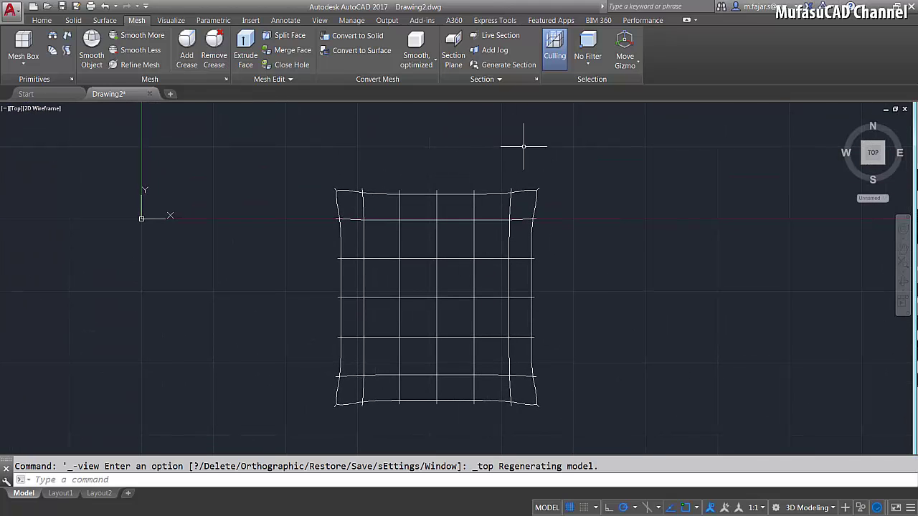
pyautogui.click(590, 64)
pyautogui.click(605, 162)
pyautogui.write('M')
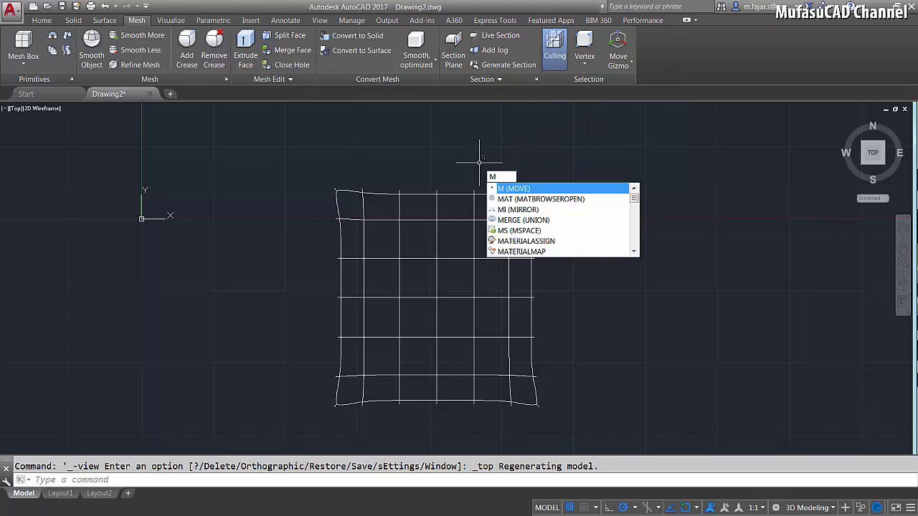
# - Move window-selected vertices in the middle of the top edge slightly inward
pyautogui.press('Return')
pyautogui.click(458, 173)
pyautogui.click(424, 251)
pyautogui.press('Return')
pyautogui.click(606, 179)
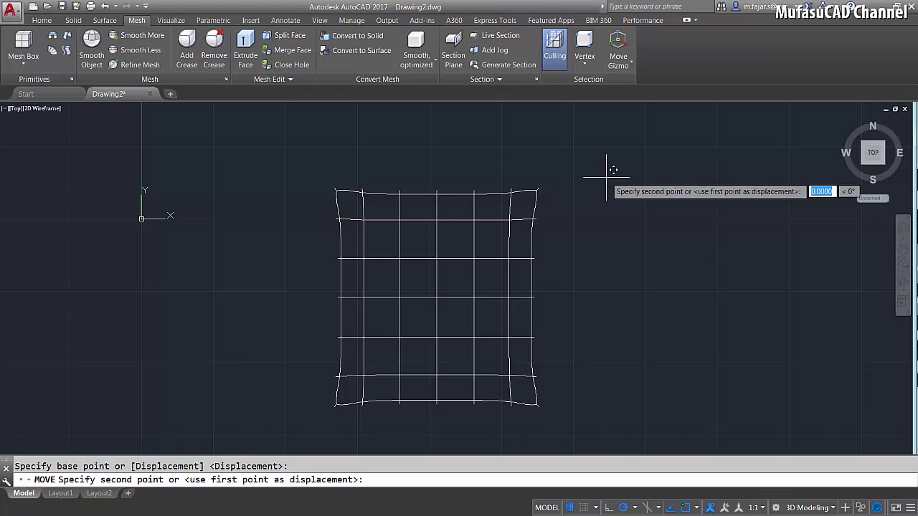
pyautogui.click(607, 185)
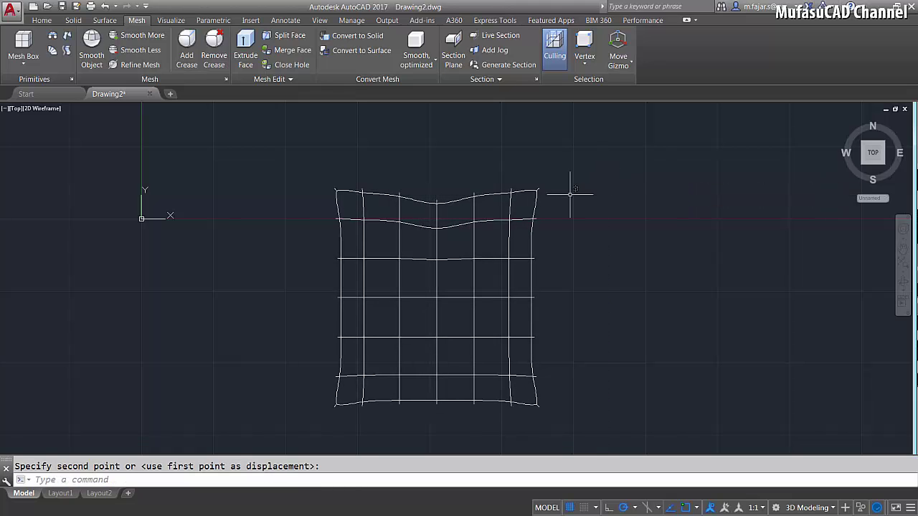
pyautogui.click(399, 226)
pyautogui.press('Return')
pyautogui.click(610, 198)
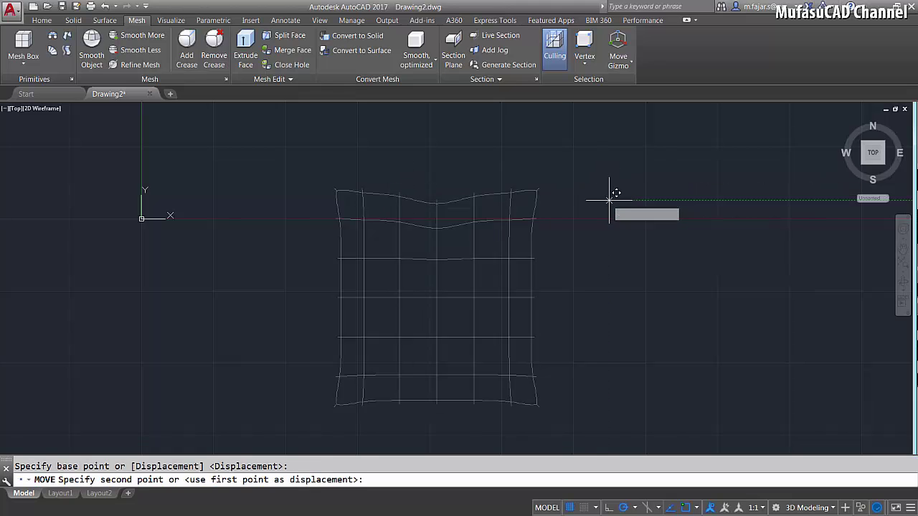
pyautogui.click(618, 199)
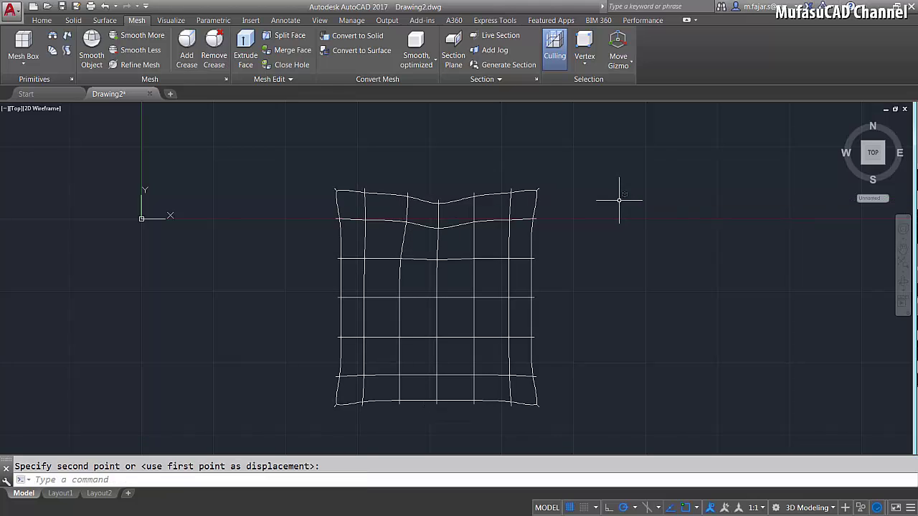
# - Shift two more groups of top-edge vertices to pinch that edge
pyautogui.click(497, 186)
pyautogui.click(472, 225)
pyautogui.press('Return')
pyautogui.click(666, 200)
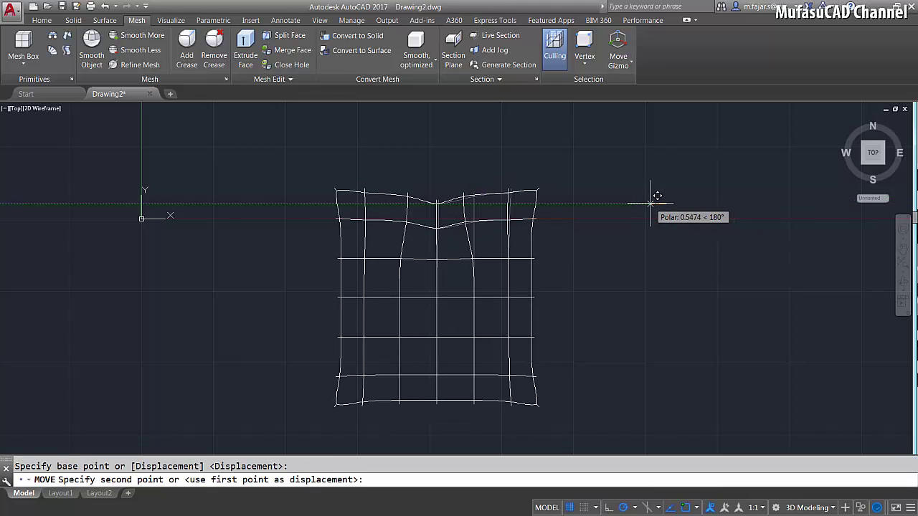
pyautogui.click(652, 204)
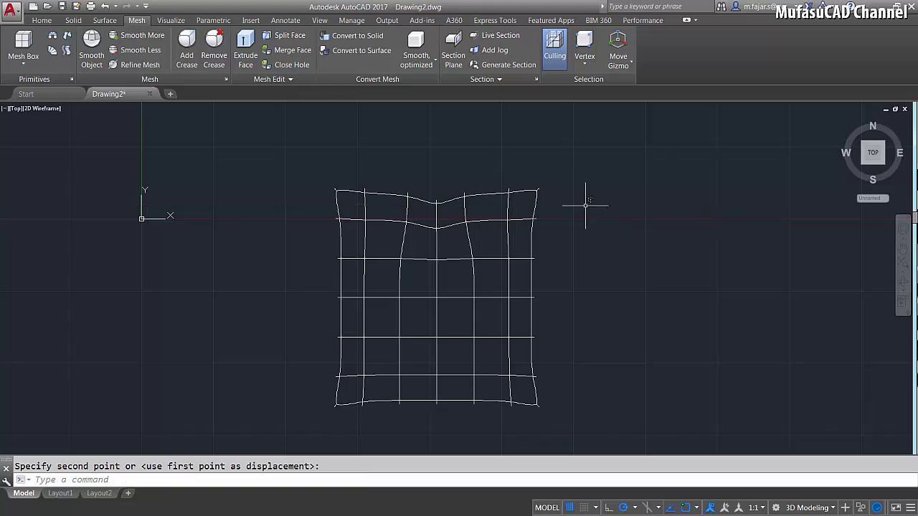
pyautogui.click(497, 212)
pyautogui.press('Return')
pyautogui.click(641, 176)
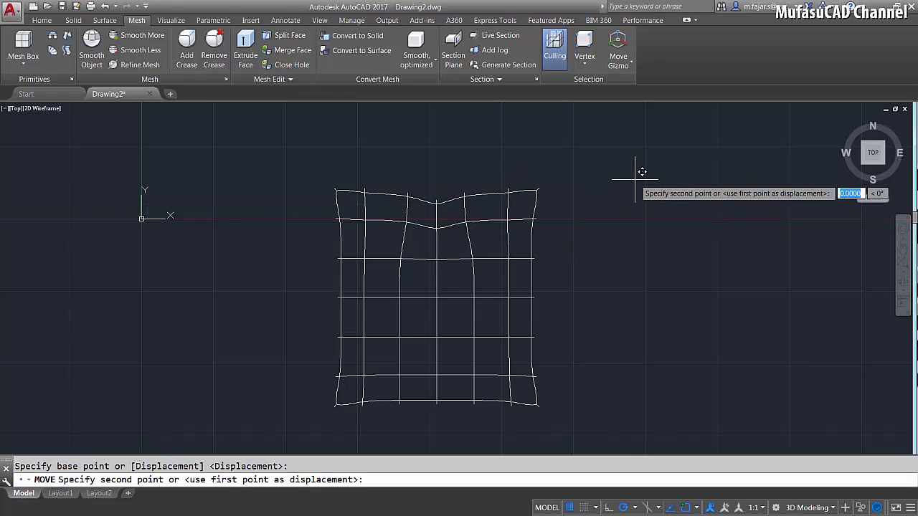
pyautogui.click(633, 189)
# - Move vertex groups near the top-right edge slightly inward
pyautogui.moveTo(606, 243); pyautogui.dragTo(592, 205, button='middle')
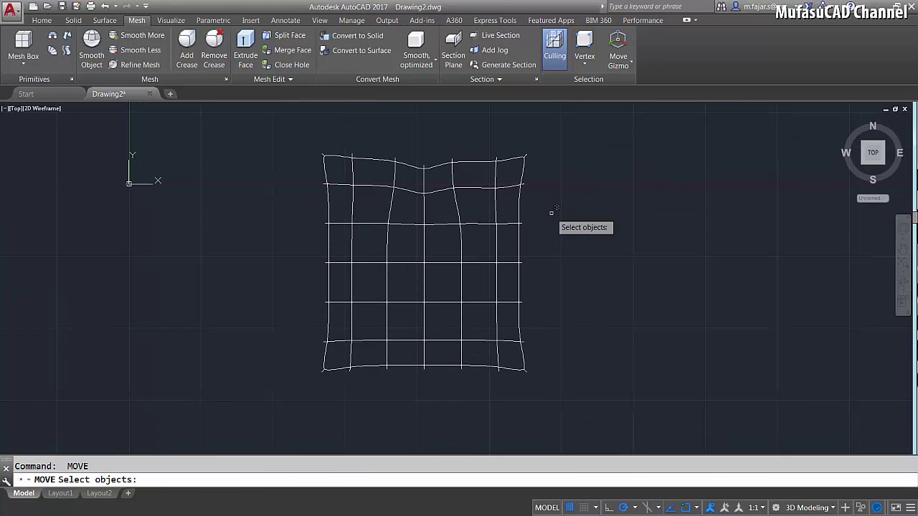
pyautogui.click(484, 234)
pyautogui.press('Return')
pyautogui.click(635, 214)
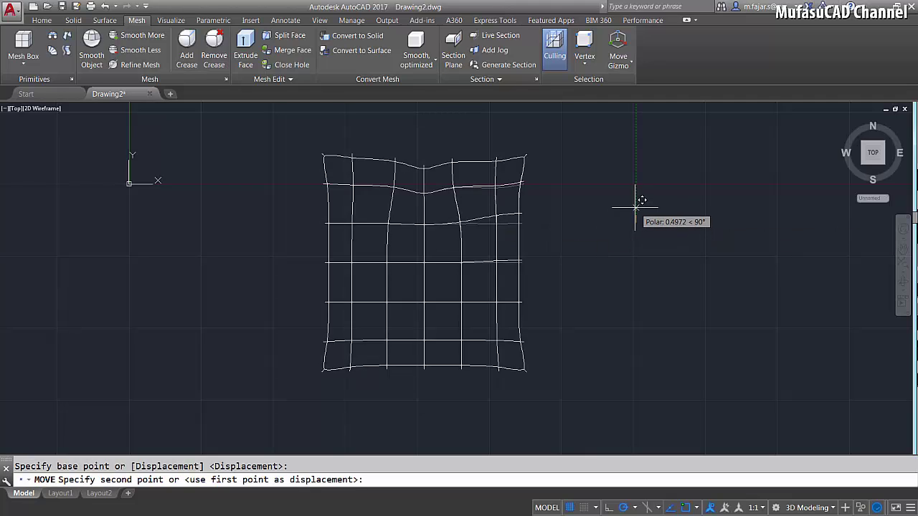
pyautogui.click(633, 202)
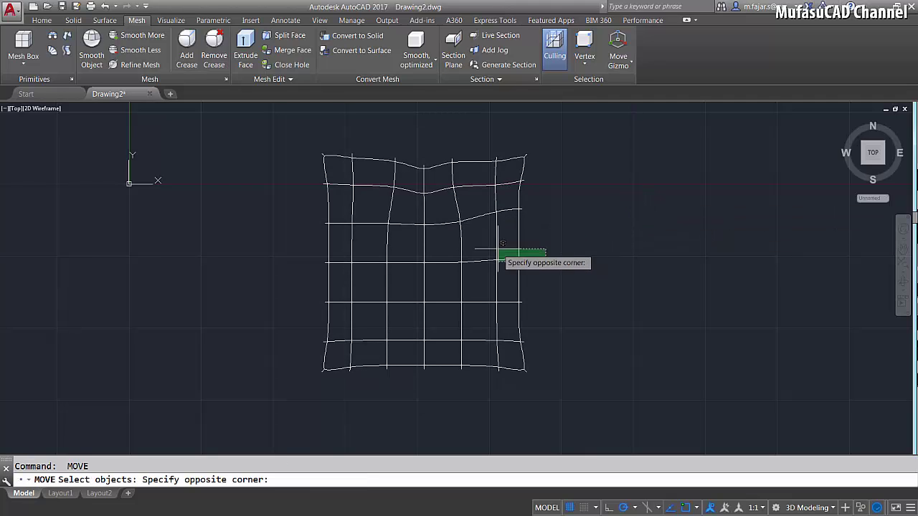
pyautogui.press('Return')
pyautogui.click(687, 224)
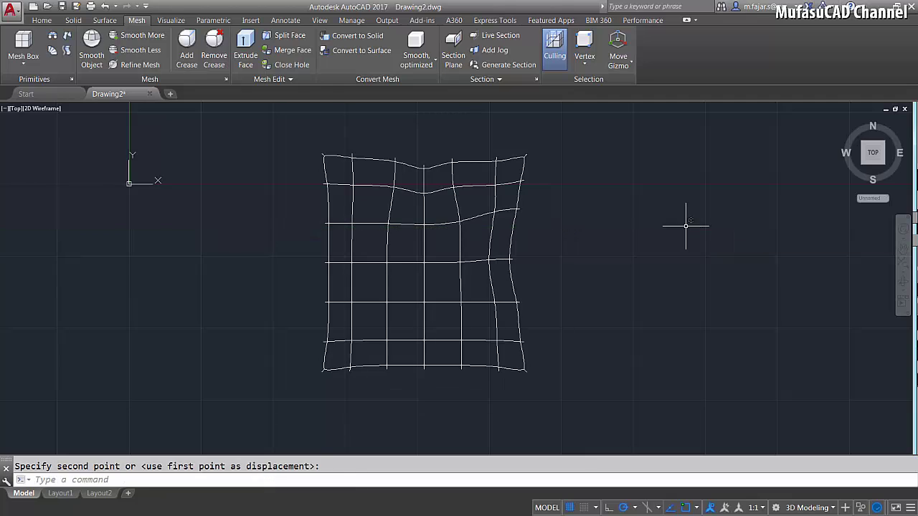
pyautogui.press('Return')
pyautogui.click(617, 245)
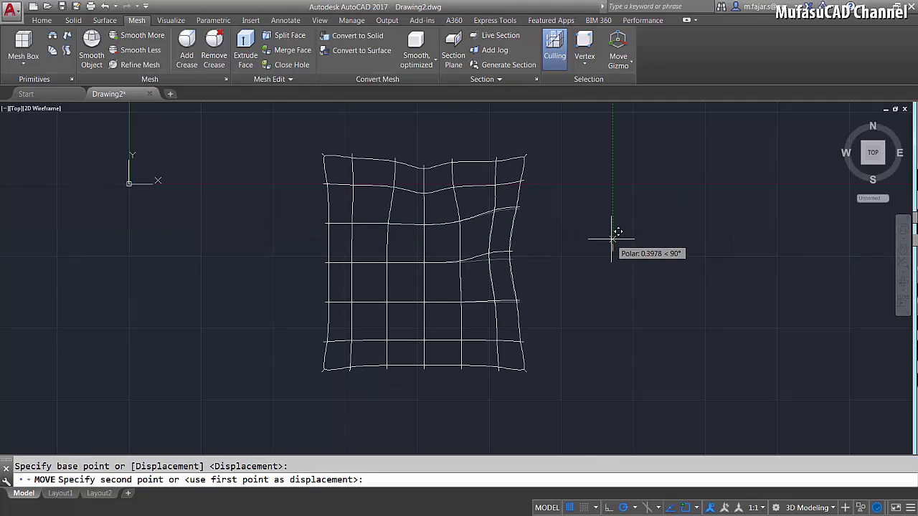
# - Shift the next right-side vertices and those near the bottom-right corner
pyautogui.click(606, 244)
pyautogui.click(517, 294)
pyautogui.press('Return')
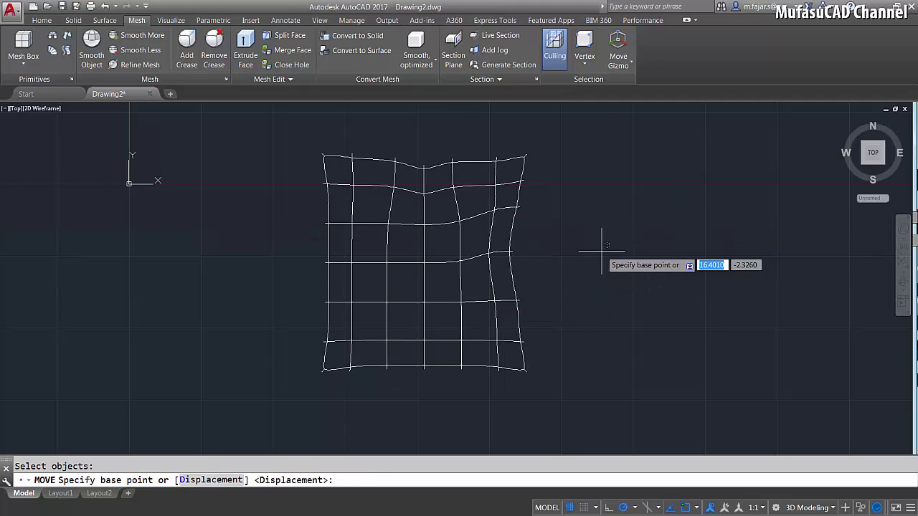
pyautogui.click(602, 248)
pyautogui.click(601, 266)
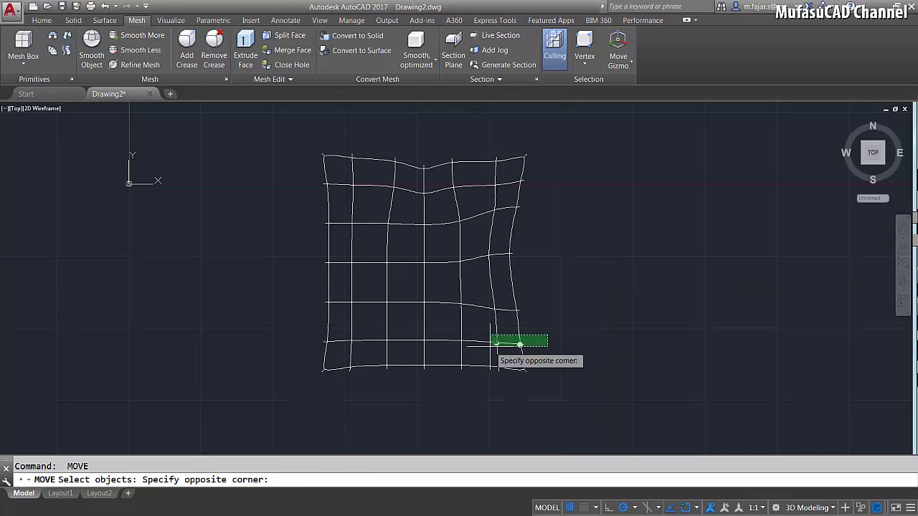
pyautogui.press('Return')
pyautogui.click(616, 287)
pyautogui.click(613, 286)
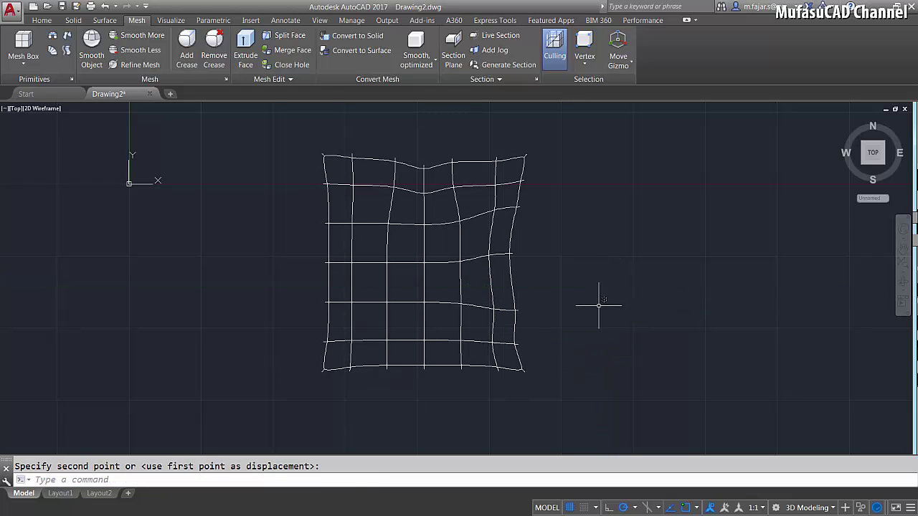
# - Nudge vertices along the bottom and bottom-right edges sideways
pyautogui.moveTo(598, 304); pyautogui.dragTo(632, 238, button='middle')
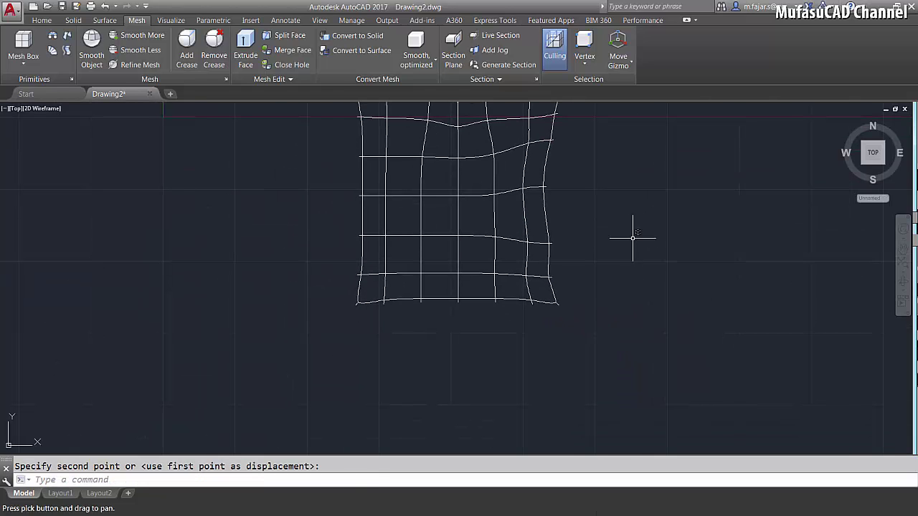
pyautogui.click(454, 286)
pyautogui.press('Return')
pyautogui.click(633, 263)
pyautogui.click(634, 260)
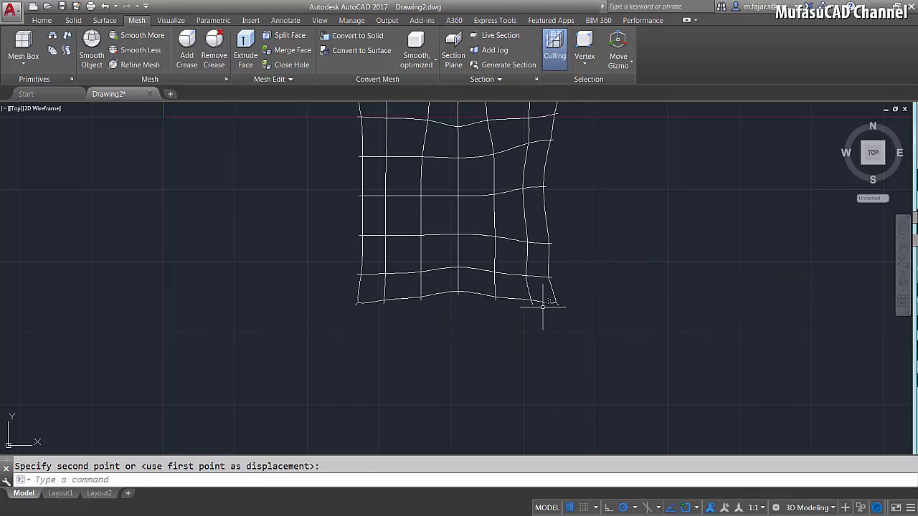
pyautogui.press('Return')
pyautogui.click(514, 313)
pyautogui.click(494, 267)
pyautogui.press('Return')
pyautogui.click(659, 263)
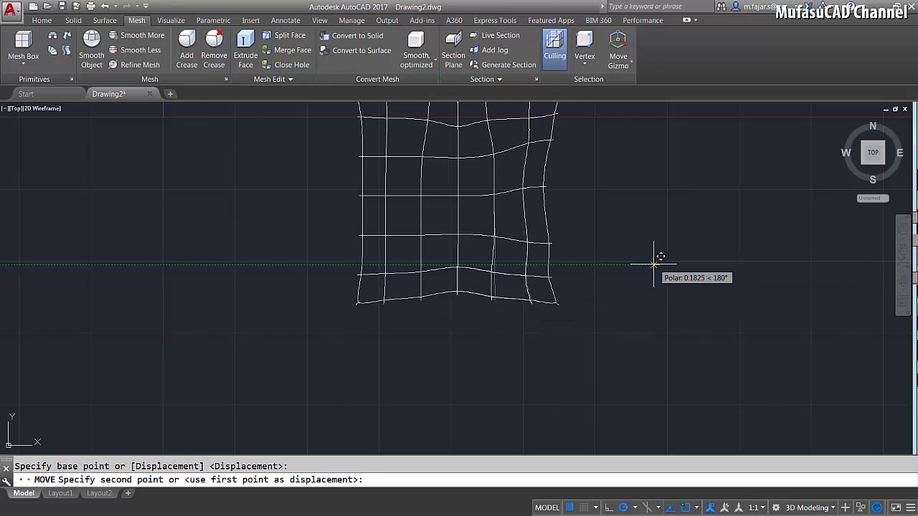
pyautogui.click(645, 263)
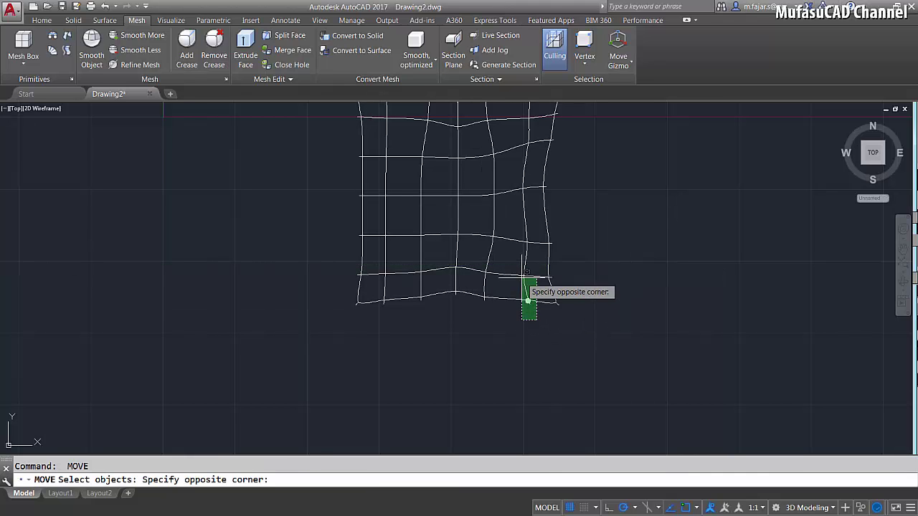
# - Shift further bottom-edge vertices, including a single bottom vertex, to make the edge wavy
pyautogui.click(521, 276)
pyautogui.press('Return')
pyautogui.click(623, 263)
pyautogui.click(635, 262)
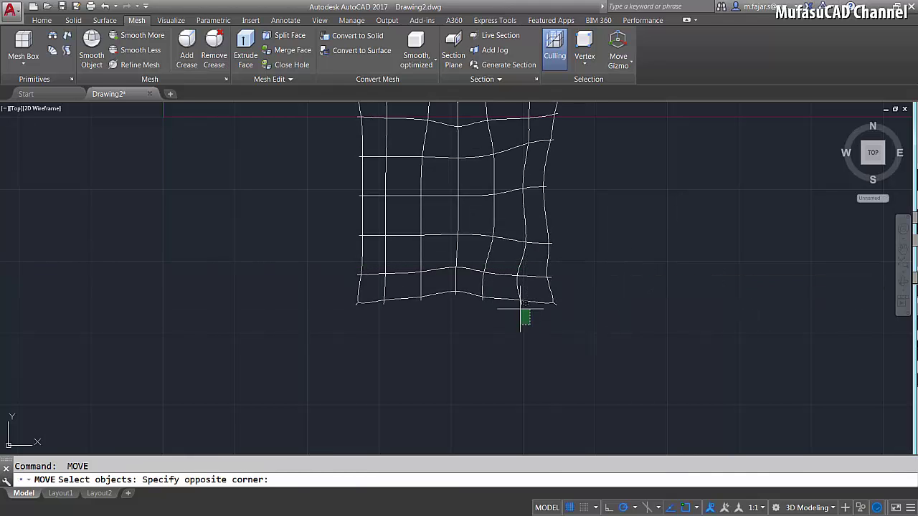
pyautogui.click(520, 309)
pyautogui.press('Return')
pyautogui.click(521, 281)
pyautogui.click(573, 283)
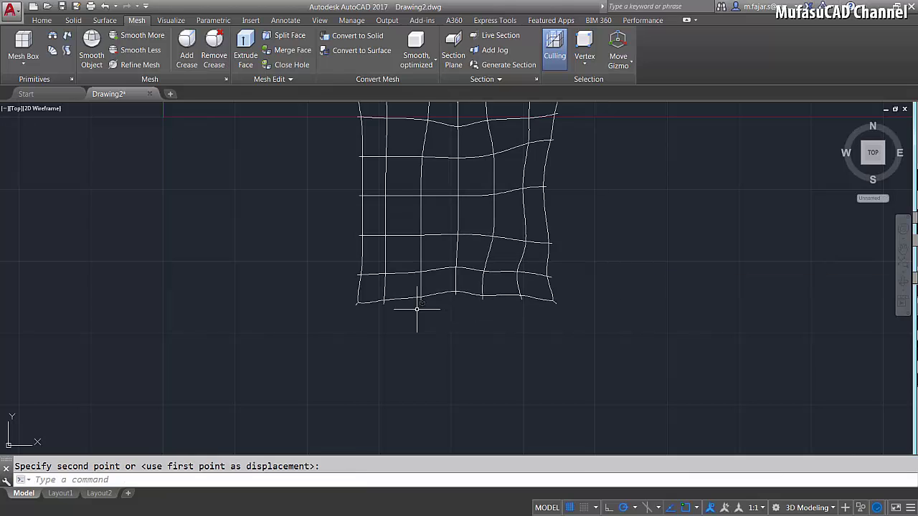
pyautogui.click(396, 311)
pyautogui.click(376, 264)
pyautogui.press('Return')
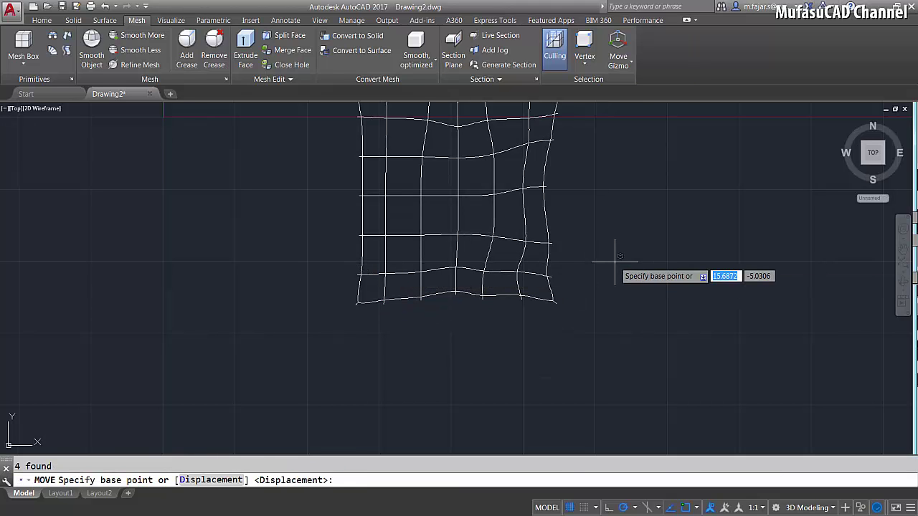
pyautogui.click(618, 263)
pyautogui.click(628, 262)
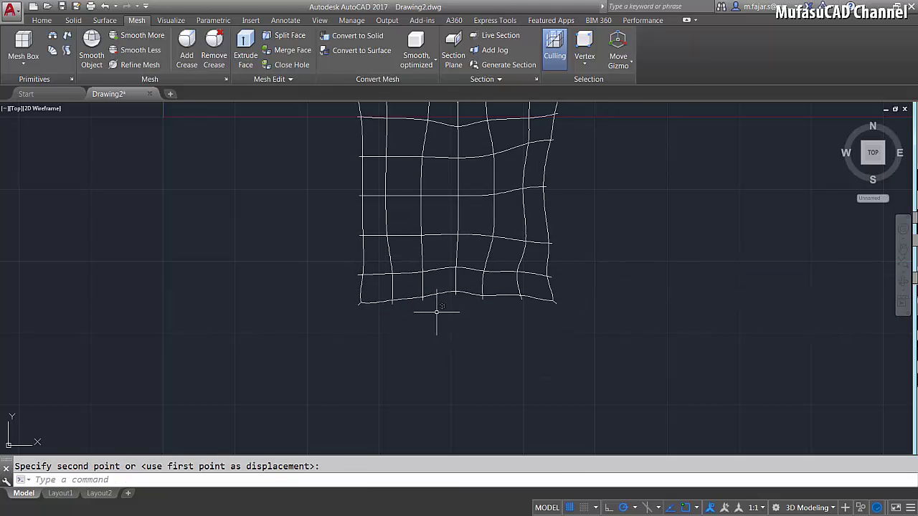
# - Nudge the upper left-side vertices slightly to roughen the left edge
pyautogui.moveTo(477, 252); pyautogui.dragTo(527, 316, button='middle')
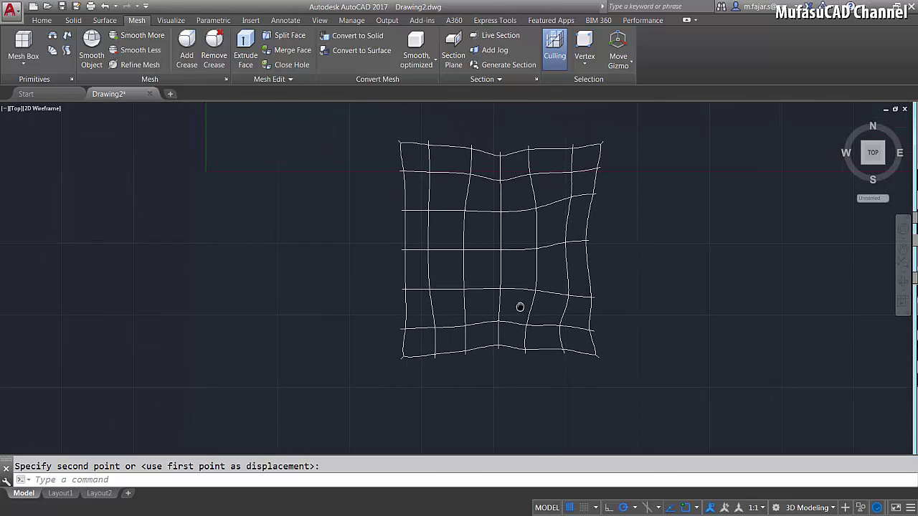
pyautogui.click(446, 204)
pyautogui.click(375, 236)
pyautogui.press('Return')
pyautogui.click(297, 235)
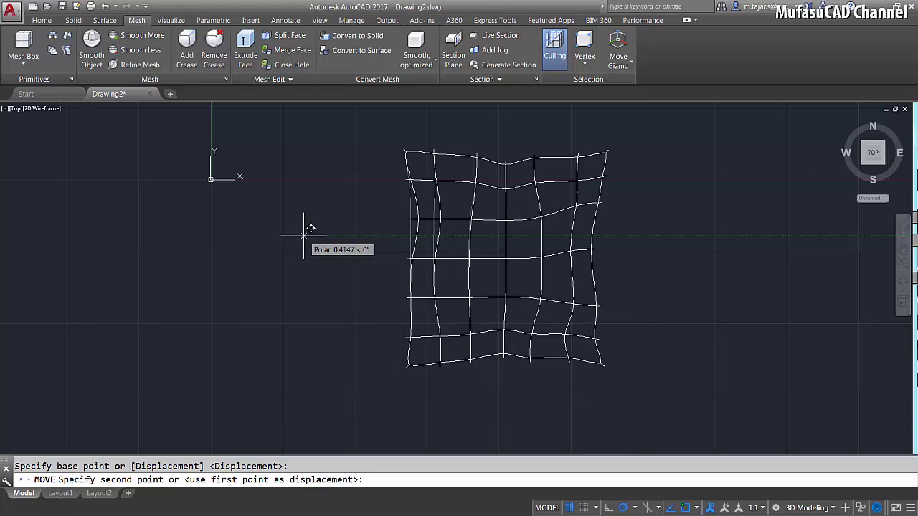
pyautogui.click(304, 236)
pyautogui.click(389, 246)
pyautogui.press('Return')
pyautogui.click(373, 251)
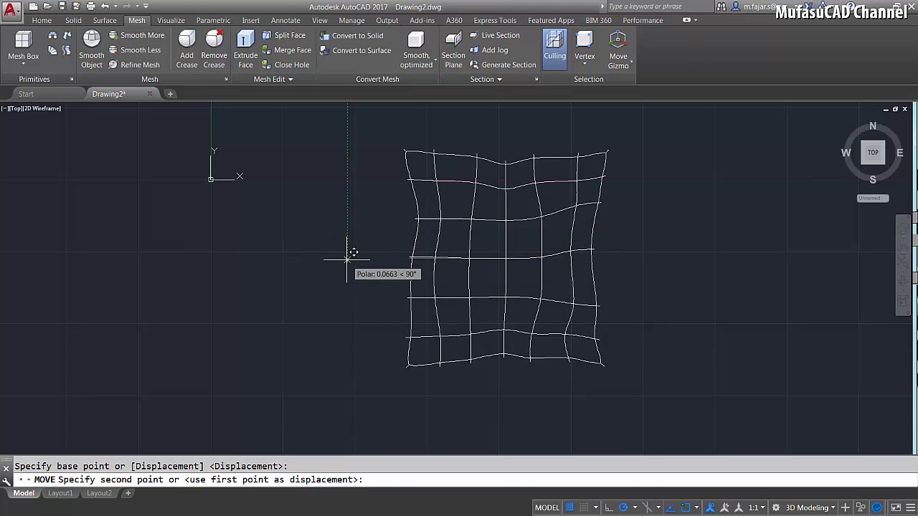
pyautogui.click(352, 245)
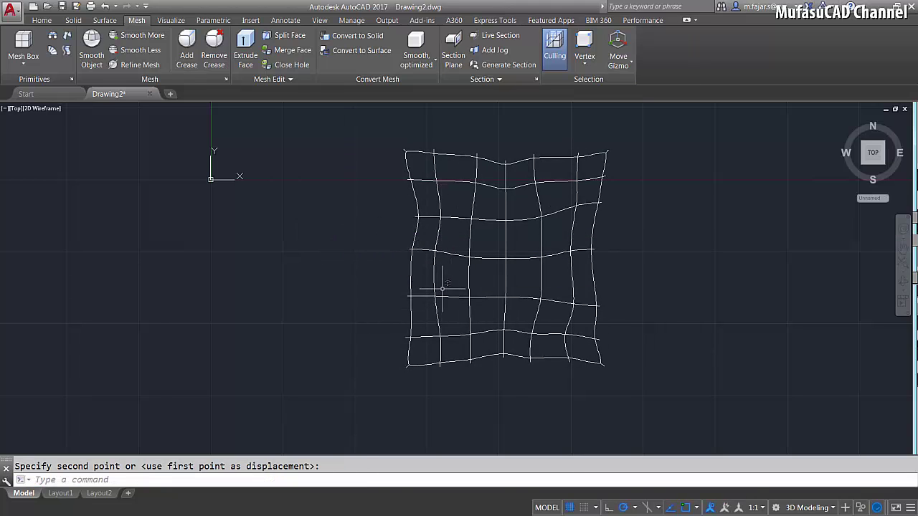
# - Shift vertices on the lower left side and at the lower-left corner
pyautogui.click(393, 307)
pyautogui.press('Return')
pyautogui.click(380, 309)
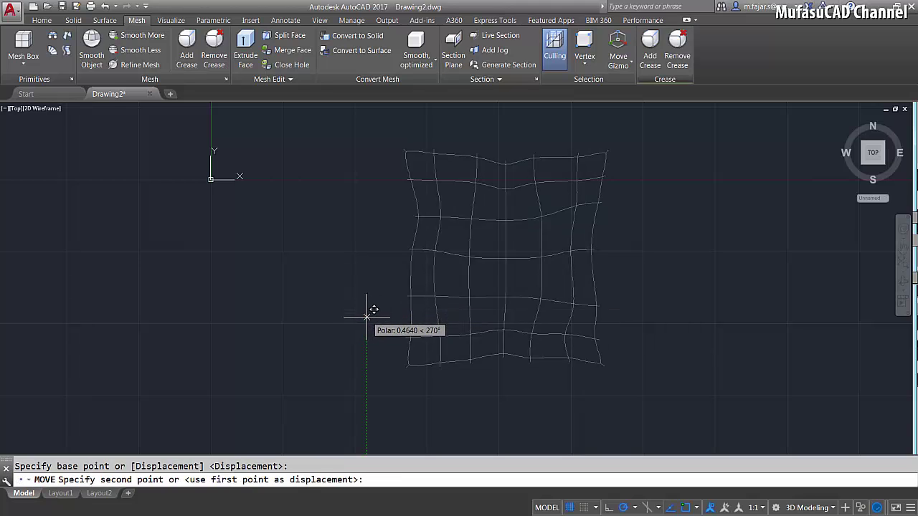
pyautogui.click(368, 307)
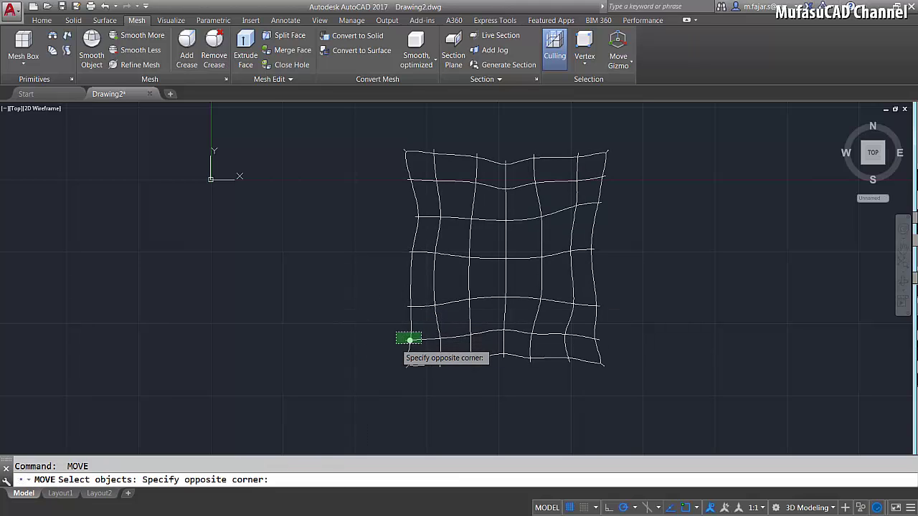
pyautogui.press('Return')
pyautogui.click(322, 338)
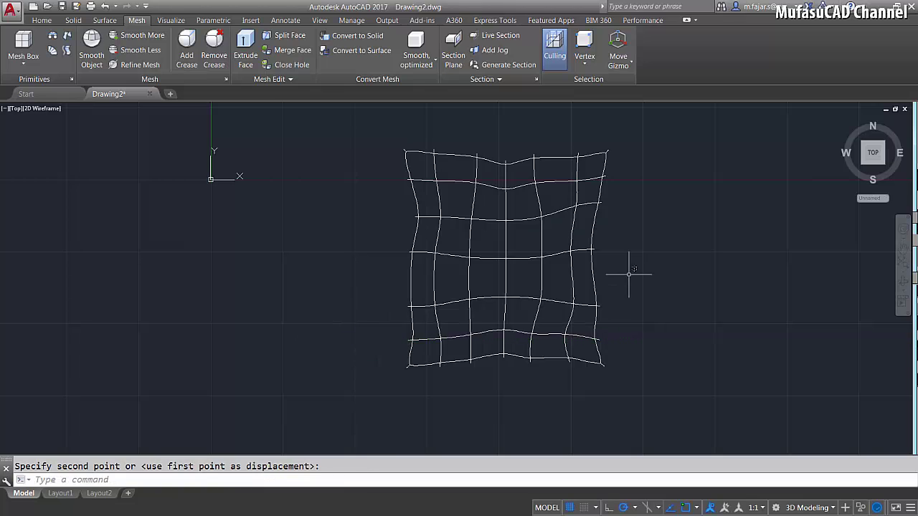
pyautogui.moveTo(629, 273); pyautogui.dragTo(589, 279, button='middle')
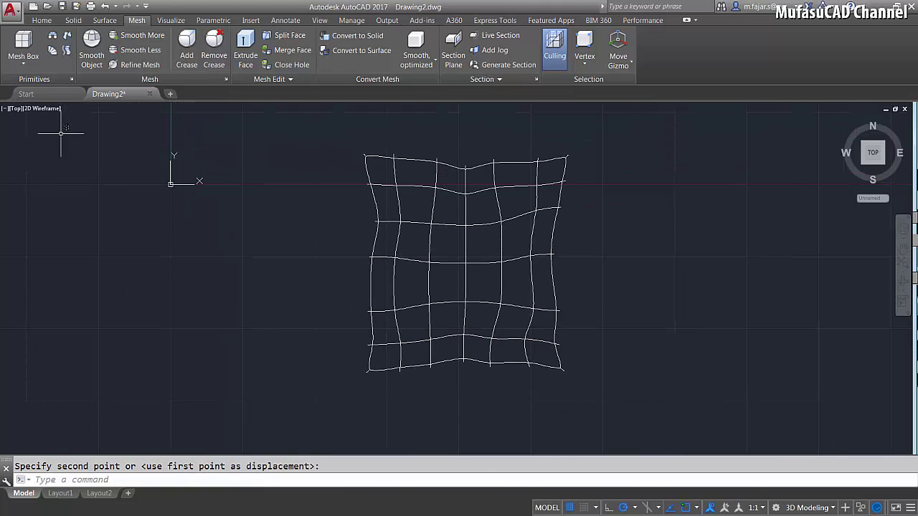
# - Preview the pillow in Realistic style while orbiting, then return to 2D Wireframe
pyautogui.click(43, 109)
pyautogui.click(65, 170)
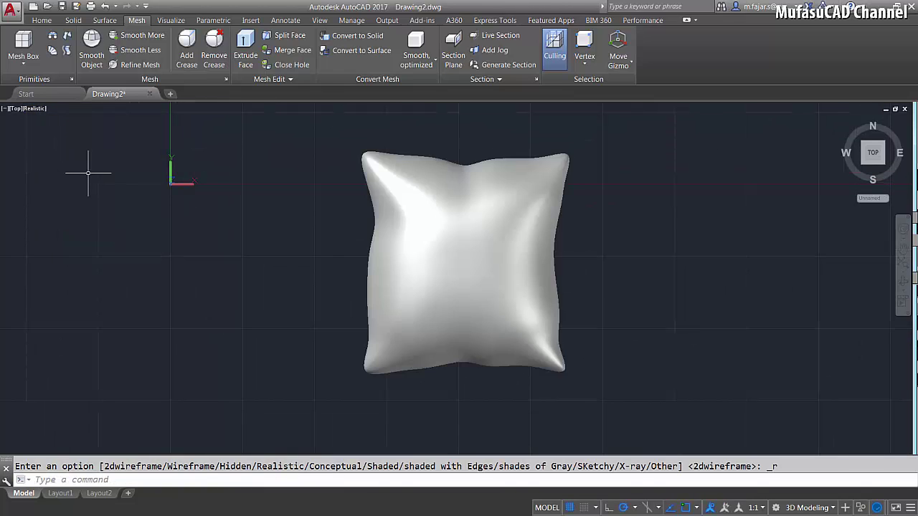
pyautogui.moveTo(462, 261)
pyautogui.keyDown('shift'); pyautogui.mouseDown(button='middle')
pyautogui.moveTo(434, 175)
pyautogui.moveTo(318, 160)
pyautogui.moveTo(316, 197)
pyautogui.moveTo(256, 203)
pyautogui.moveTo(269, 147)
pyautogui.moveTo(536, 190)
pyautogui.mouseUp(button='middle'); pyautogui.keyUp('shift')
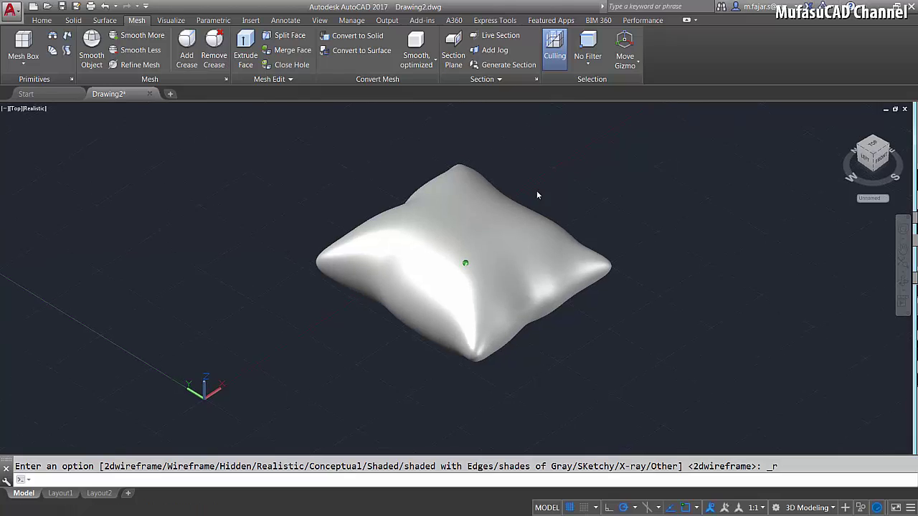
pyautogui.click(56, 109)
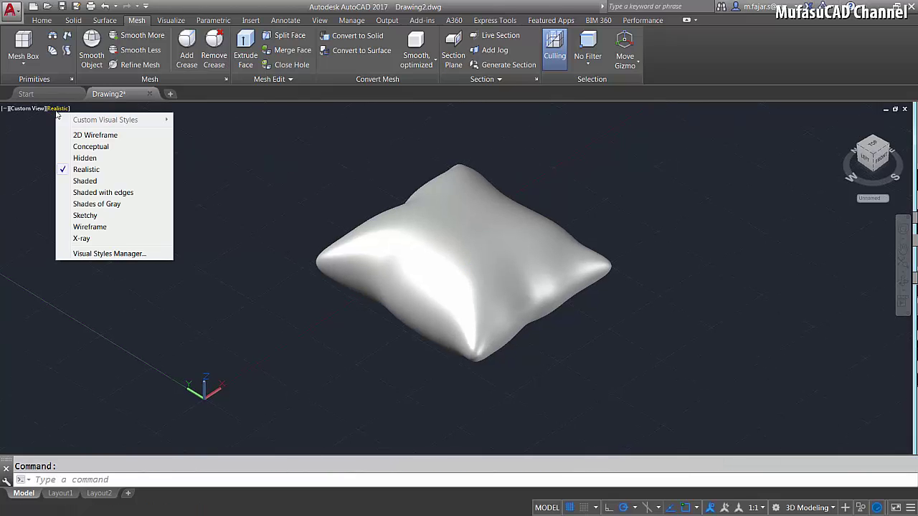
pyautogui.click(89, 136)
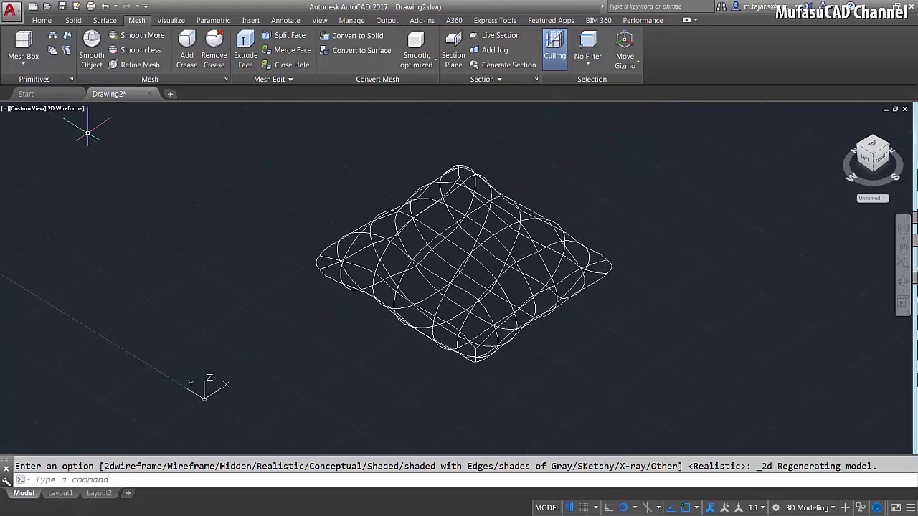
# - In Left view, window-select the top vertices and move them down
pyautogui.click(28, 109)
pyautogui.click(48, 157)
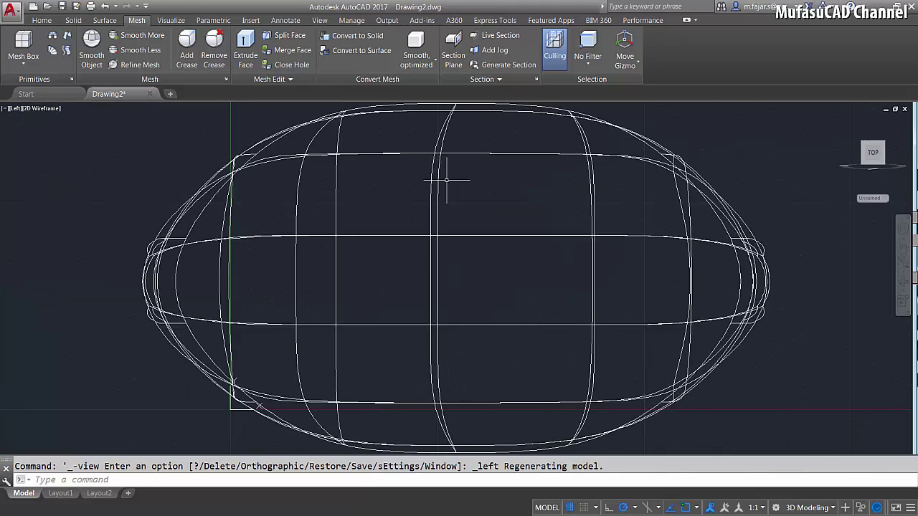
pyautogui.scroll(-3, 446, 180)
pyautogui.click(590, 67)
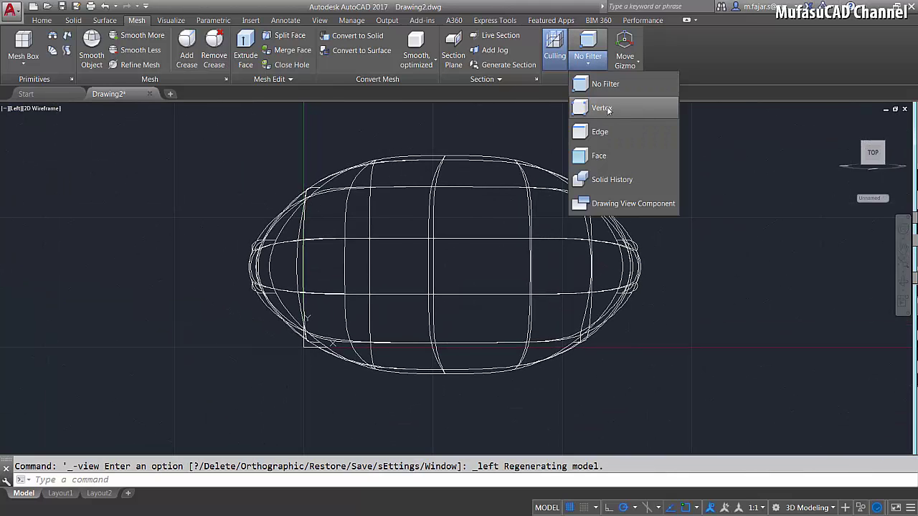
pyautogui.click(607, 109)
pyautogui.click(674, 131)
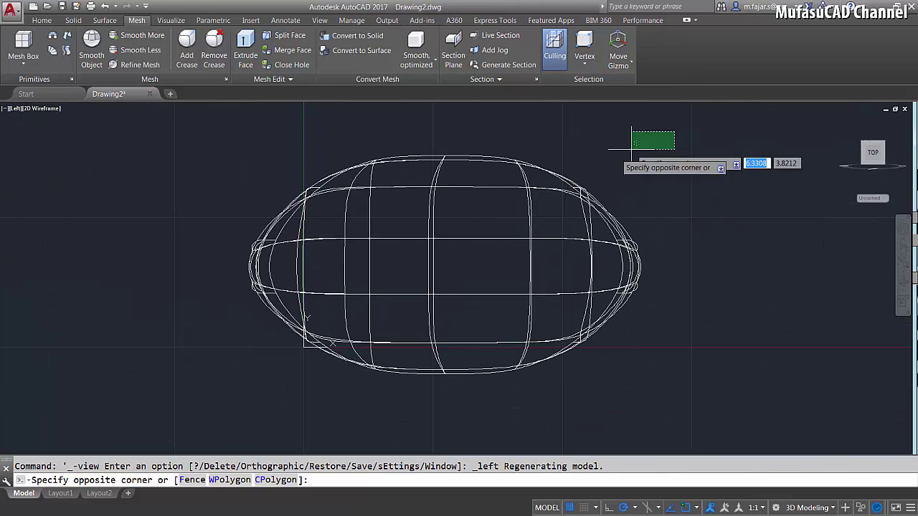
pyautogui.click(252, 207)
pyautogui.press('Return')
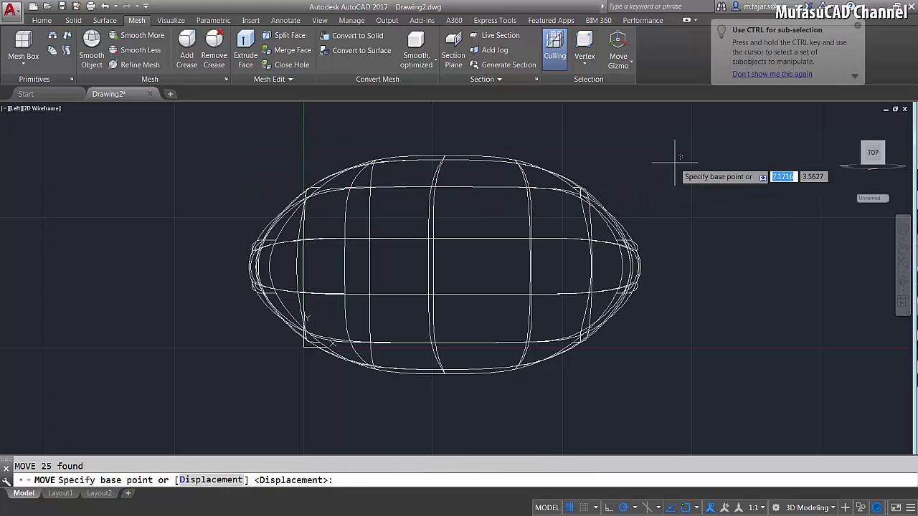
pyautogui.click(671, 163)
pyautogui.click(672, 191)
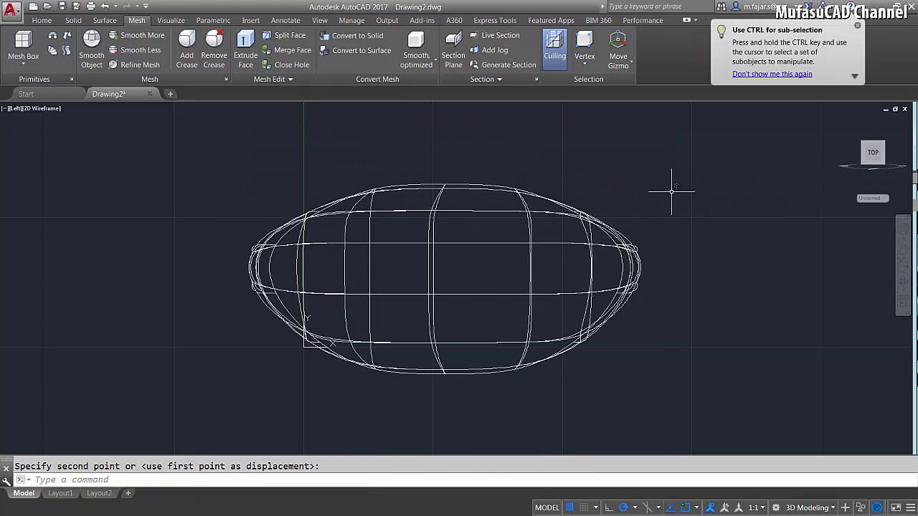
# - Window-select the bottom vertices and move them up to slim the pillow
pyautogui.click(631, 395)
pyautogui.click(293, 333)
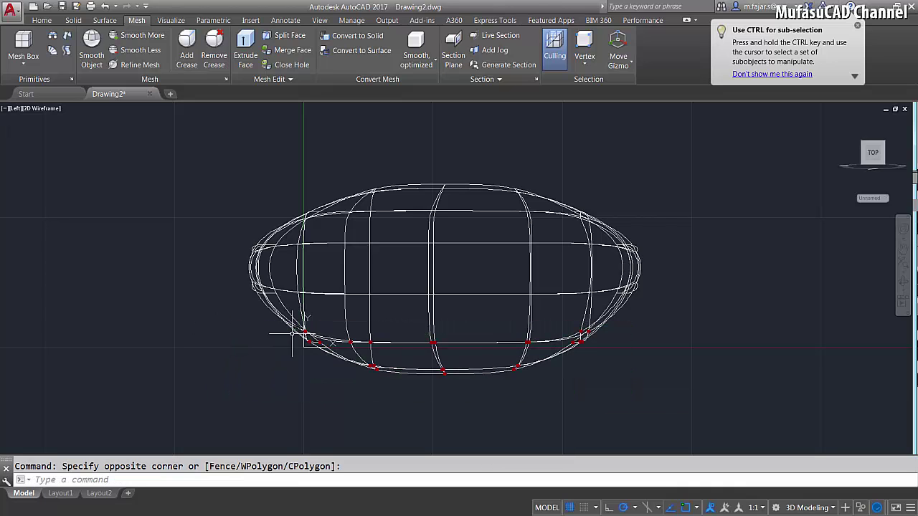
pyautogui.press('Return')
pyautogui.click(704, 343)
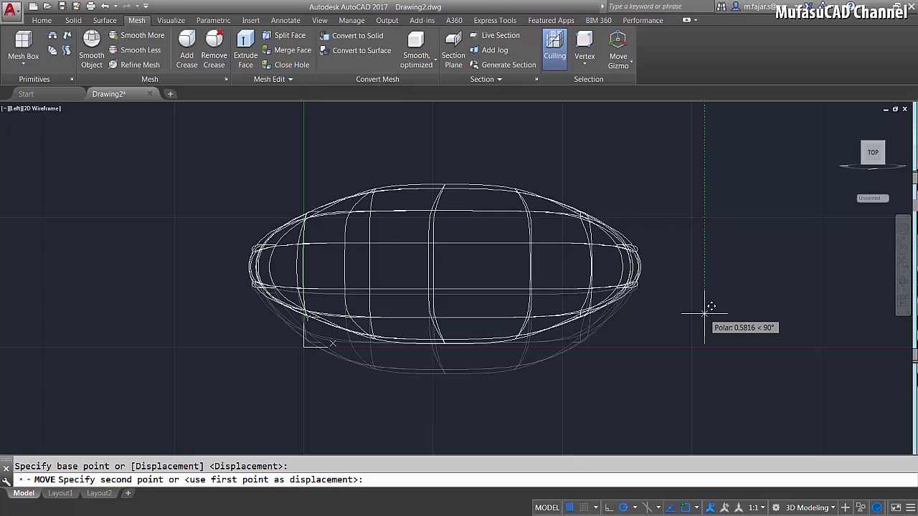
pyautogui.click(704, 311)
# - Render the pillow in Realistic style, orbit to inspect it, then switch to Top view
pyautogui.click(38, 108)
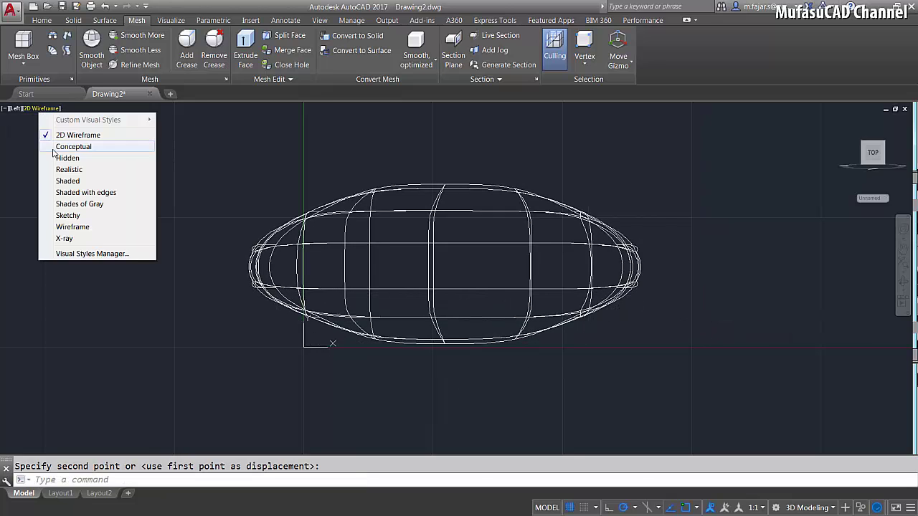
pyautogui.click(57, 172)
pyautogui.moveTo(146, 182)
pyautogui.keyDown('shift'); pyautogui.mouseDown(button='middle')
pyautogui.moveTo(442, 219)
pyautogui.moveTo(362, 197)
pyautogui.moveTo(381, 246)
pyautogui.moveTo(251, 272)
pyautogui.moveTo(218, 258)
pyautogui.moveTo(435, 205)
pyautogui.moveTo(454, 256)
pyautogui.moveTo(516, 216)
pyautogui.moveTo(531, 233)
pyautogui.moveTo(443, 210)
pyautogui.mouseUp(button='middle'); pyautogui.keyUp('shift')
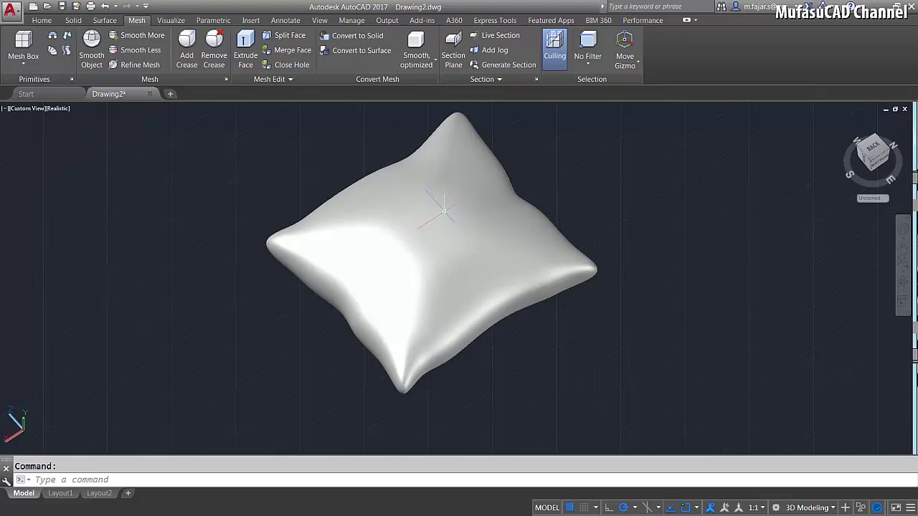
pyautogui.click(28, 109)
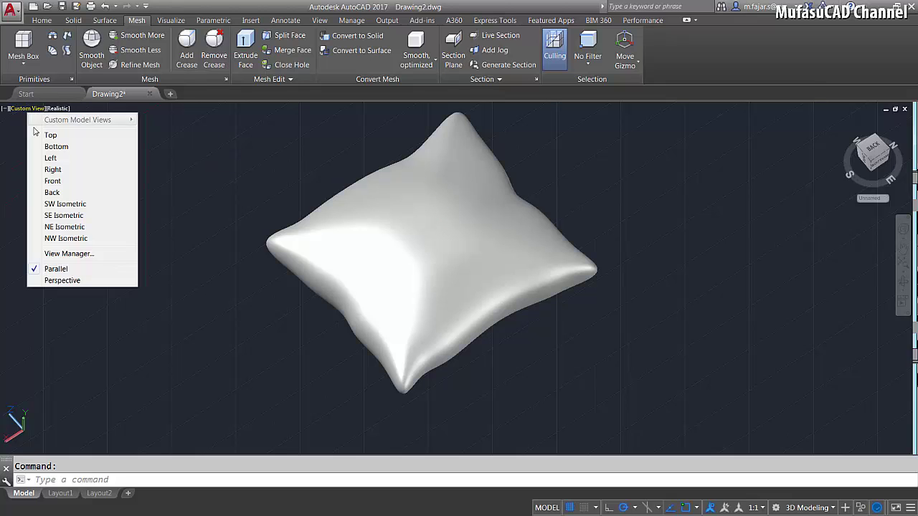
pyautogui.click(47, 135)
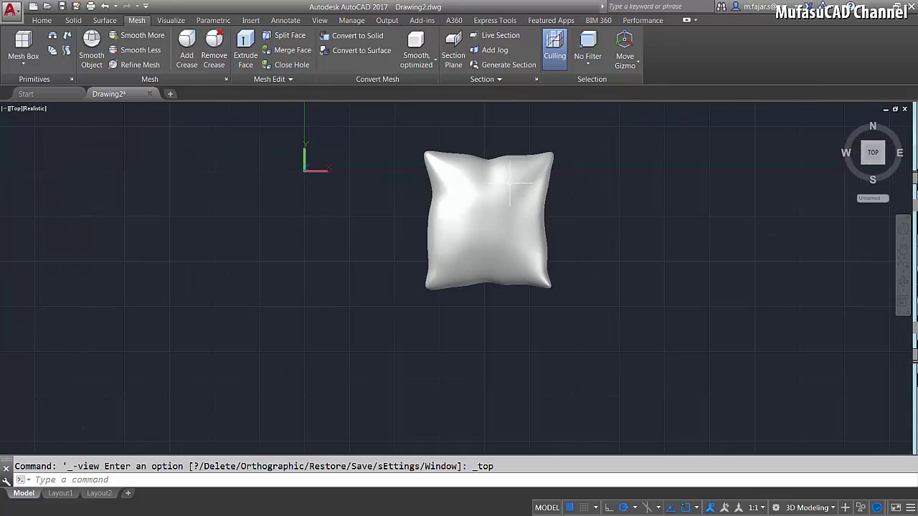
# - Draw a large planar surface with PLANESURF by picking two far-apart corners
pyautogui.moveTo(483, 206); pyautogui.dragTo(481, 208, button='middle')
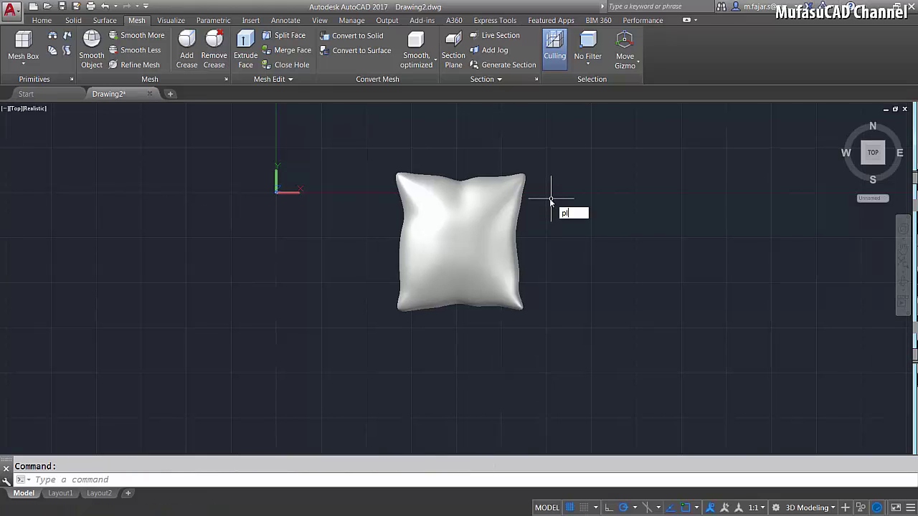
pyautogui.write('ane')
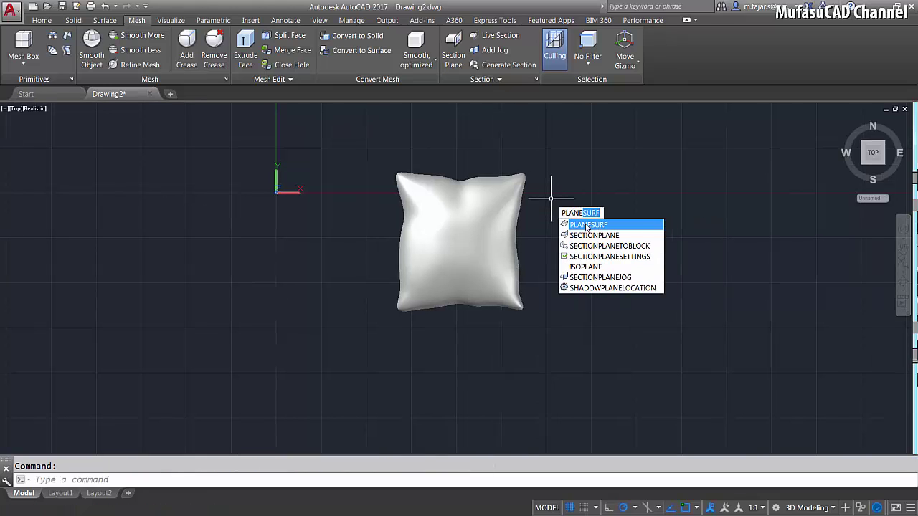
pyautogui.click(588, 225)
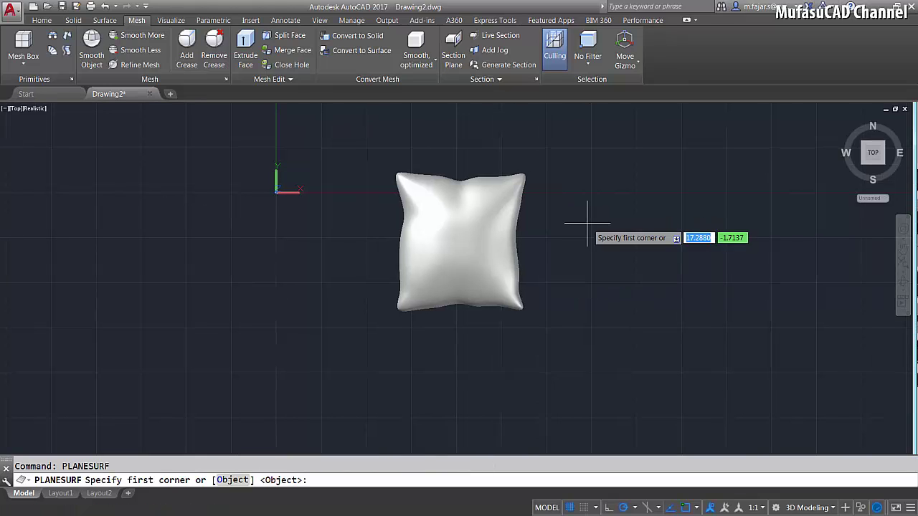
pyautogui.click(309, 111)
pyautogui.scroll(-2, 624, 392)
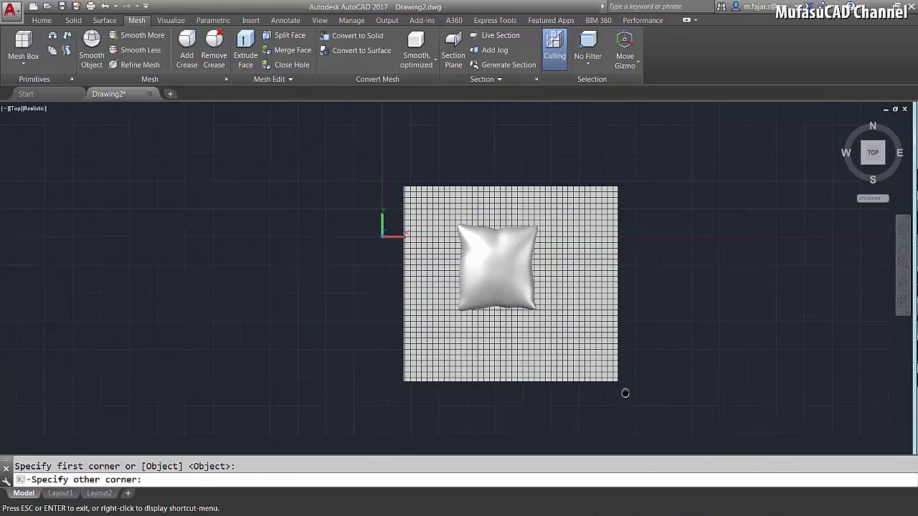
pyautogui.moveTo(625, 393); pyautogui.dragTo(556, 343, button='middle')
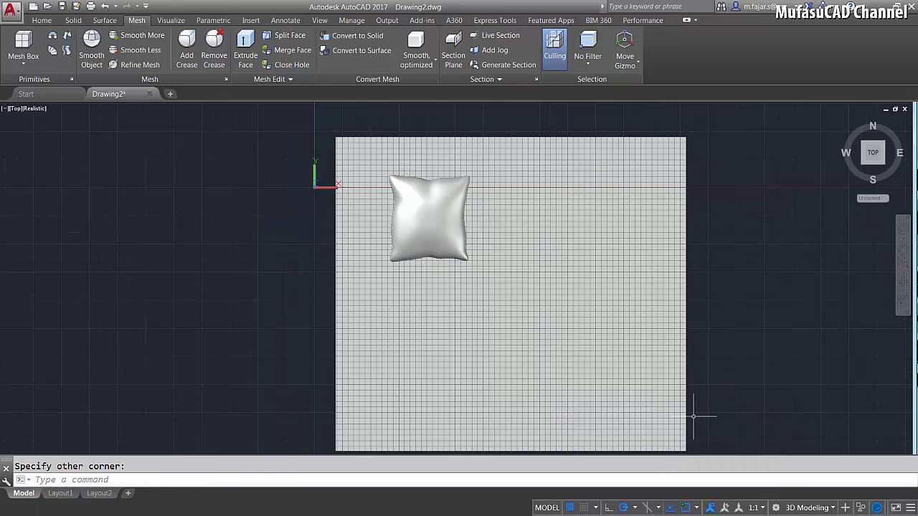
pyautogui.moveTo(693, 416); pyautogui.dragTo(607, 323, button='middle')
pyautogui.click(606, 320)
# - Move the pillow down toward the plane's centre and orbit to a 3D view
pyautogui.write('m')
pyautogui.press('Return')
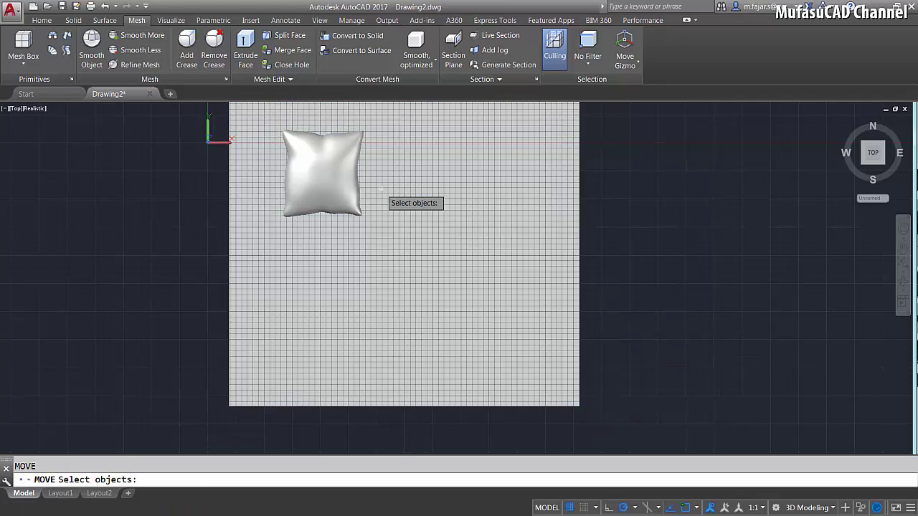
pyautogui.click(358, 199)
pyautogui.press('Return')
pyautogui.click(703, 211)
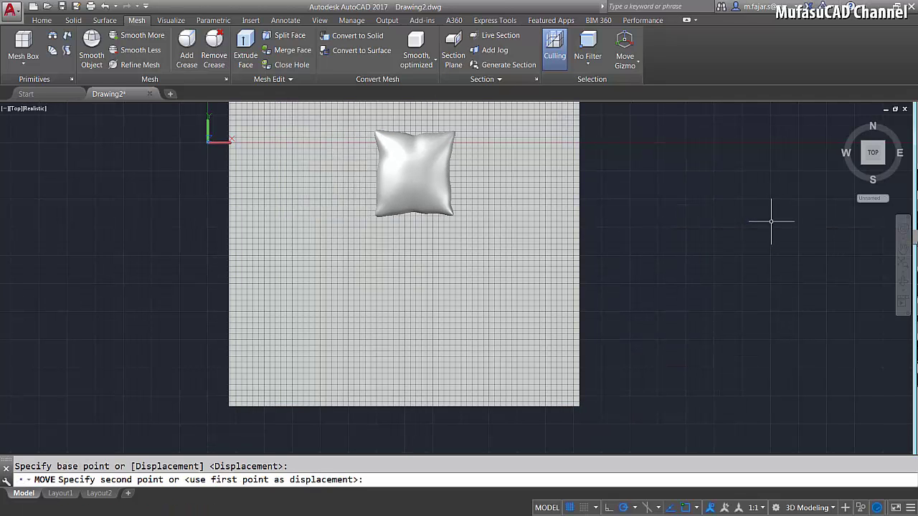
pyautogui.press('Escape')
pyautogui.press('Return')
pyautogui.click(423, 183)
pyautogui.press('Return')
pyautogui.click(692, 181)
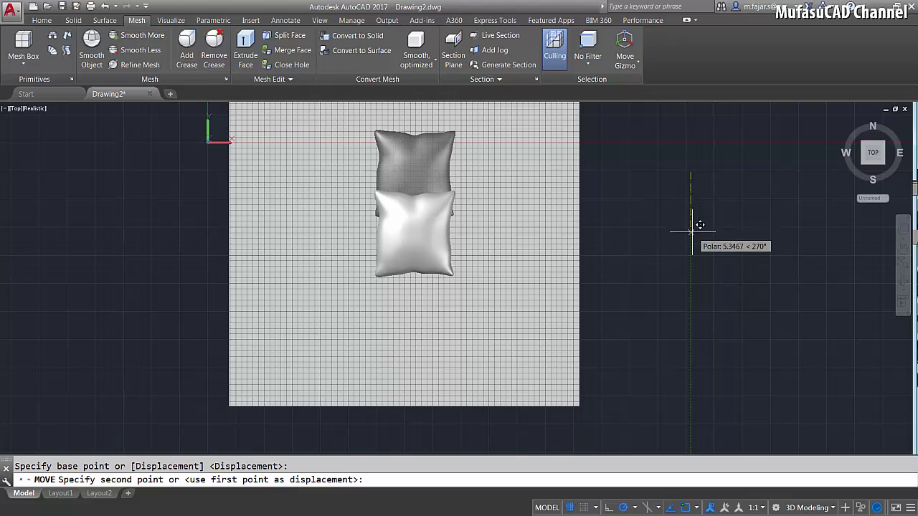
pyautogui.click(692, 230)
pyautogui.keyDown('shift'); pyautogui.moveTo(691, 229); pyautogui.dragTo(440, 205, button='middle'); pyautogui.keyUp('shift')
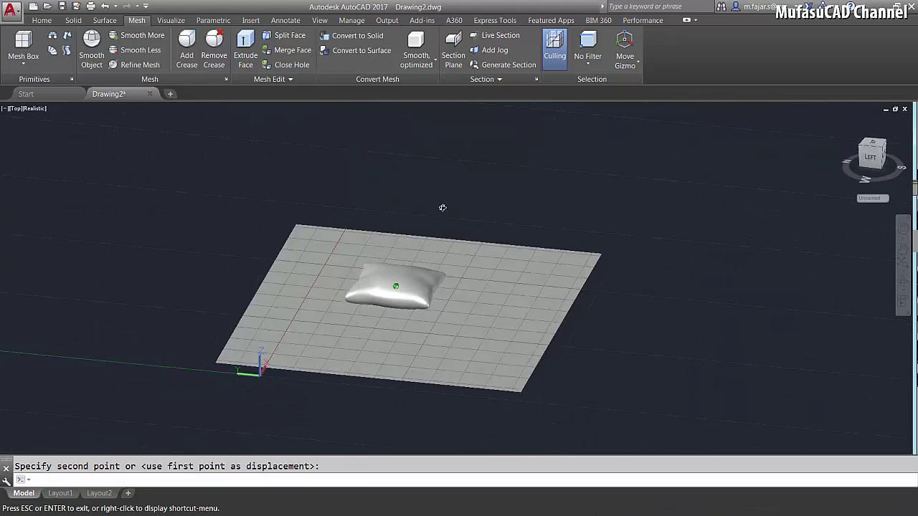
# - Switch the viewport to 2D Wireframe and the Left view
pyautogui.click(58, 109)
pyautogui.click(82, 131)
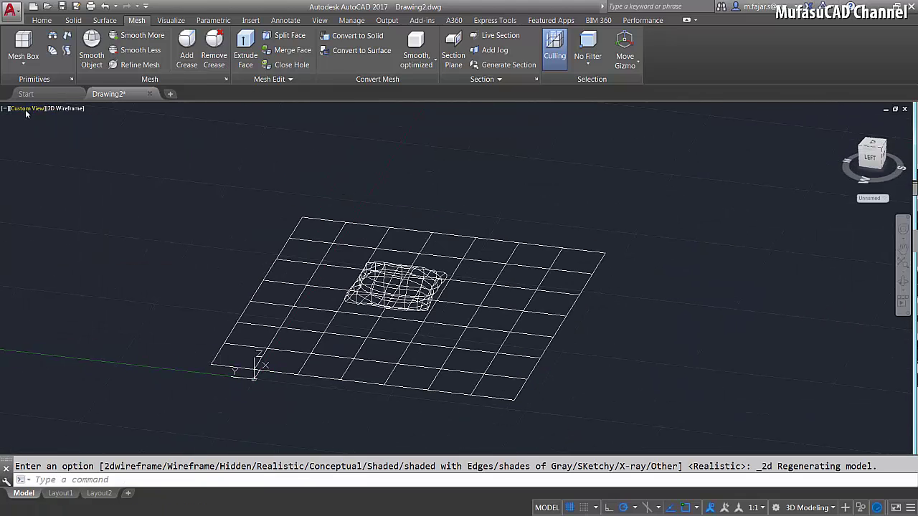
pyautogui.click(28, 108)
pyautogui.click(49, 157)
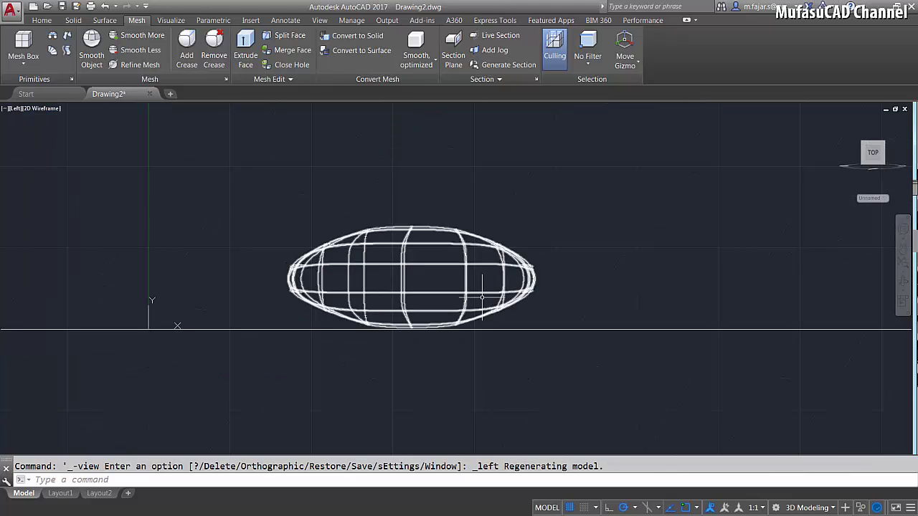
# - Rotate the pillow about a base point so it tilts at an angle
pyautogui.write('ro')
pyautogui.press('Return')
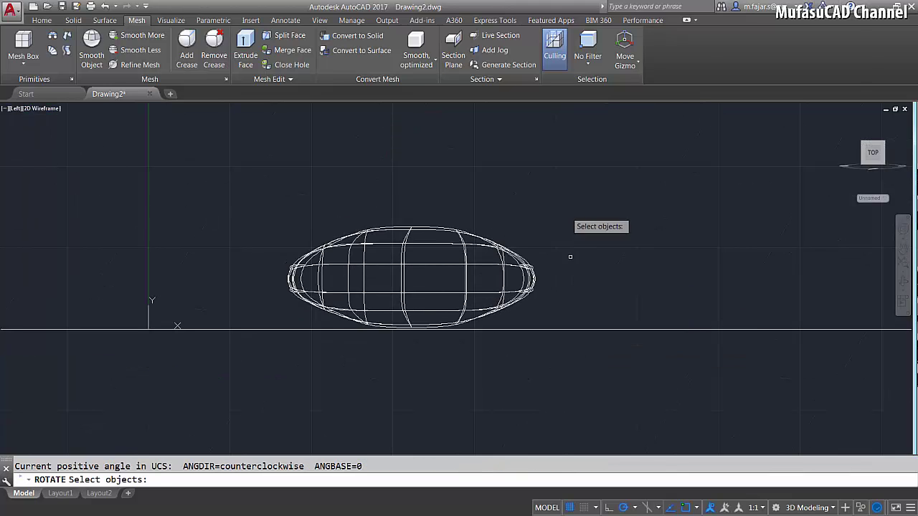
pyautogui.click(569, 256)
pyautogui.click(436, 292)
pyautogui.press('Return')
pyautogui.click(418, 331)
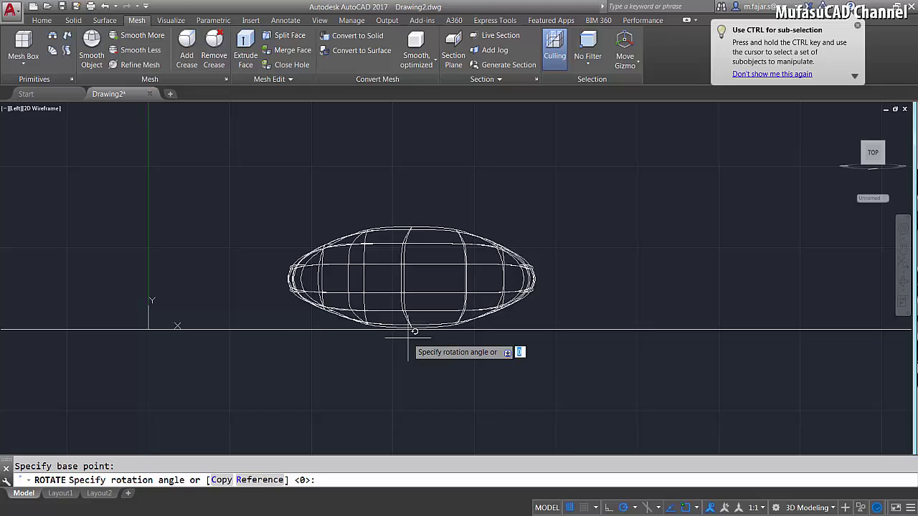
pyautogui.click(592, 274)
# - Move the tilted pillow down until its lower edge rests on the plane
pyautogui.scroll(1, 409, 376)
pyautogui.scroll(3, 454, 337)
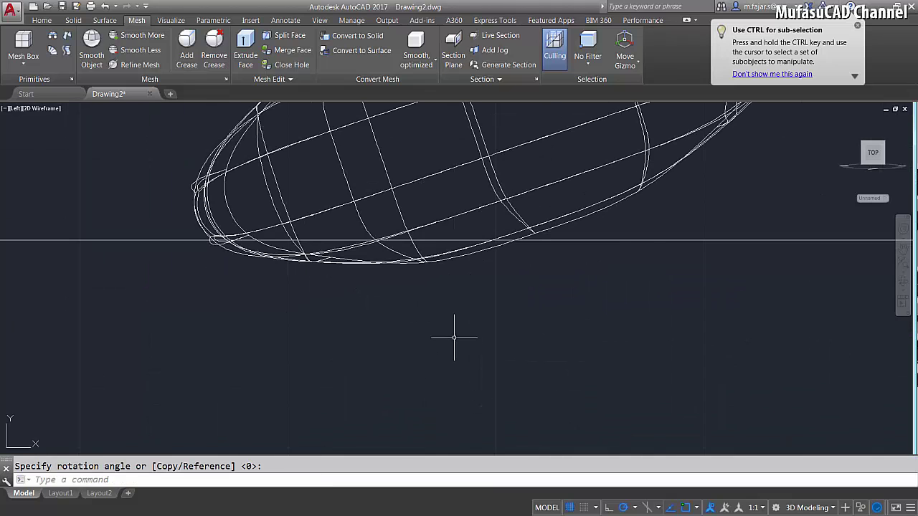
pyautogui.click(402, 277)
pyautogui.press('Return')
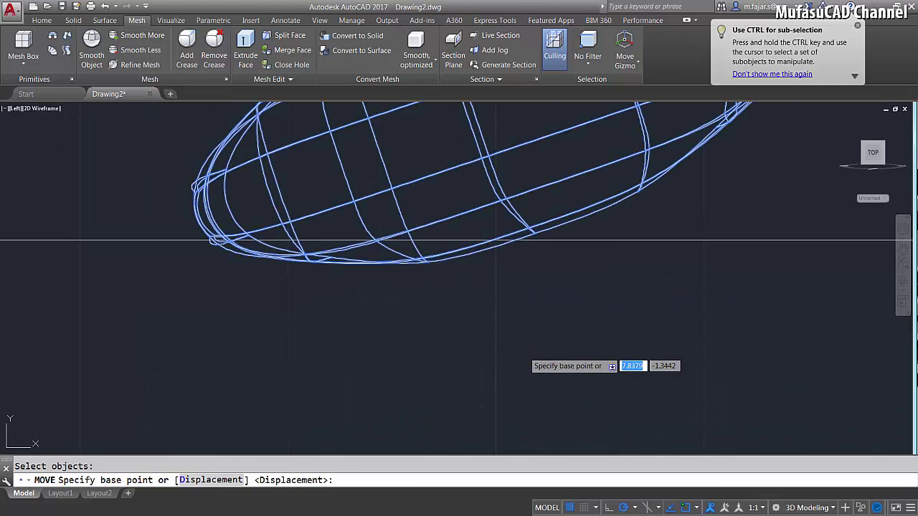
pyautogui.click(524, 351)
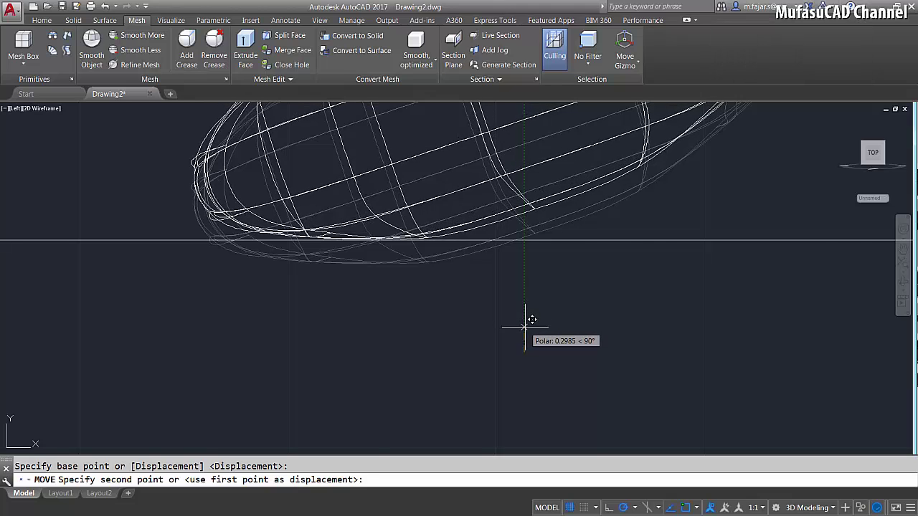
pyautogui.click(525, 322)
pyautogui.scroll(-4, 529, 318)
pyautogui.moveTo(549, 313); pyautogui.dragTo(469, 373, button='middle')
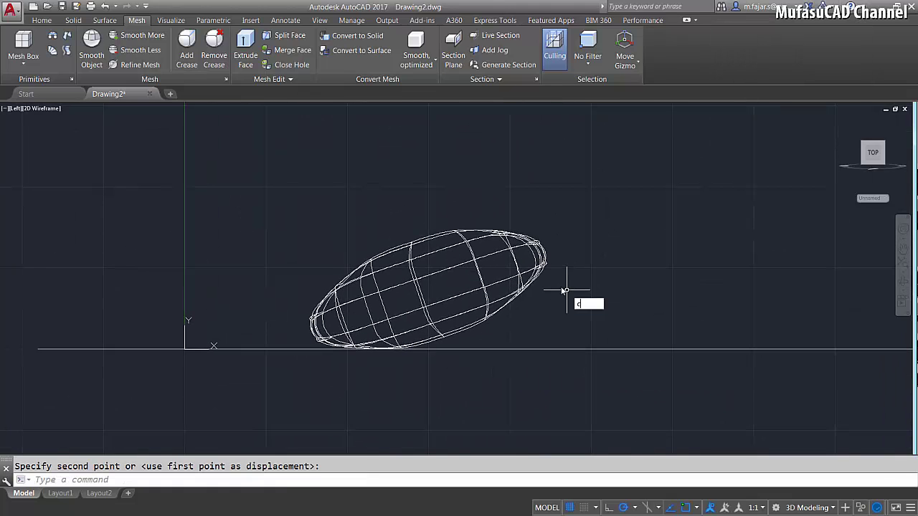
# - Copy the pillow mesh straight up above the original
pyautogui.write('o')
pyautogui.press('Return')
pyautogui.click(578, 246)
pyautogui.click(494, 289)
pyautogui.press('Return')
pyautogui.click(664, 271)
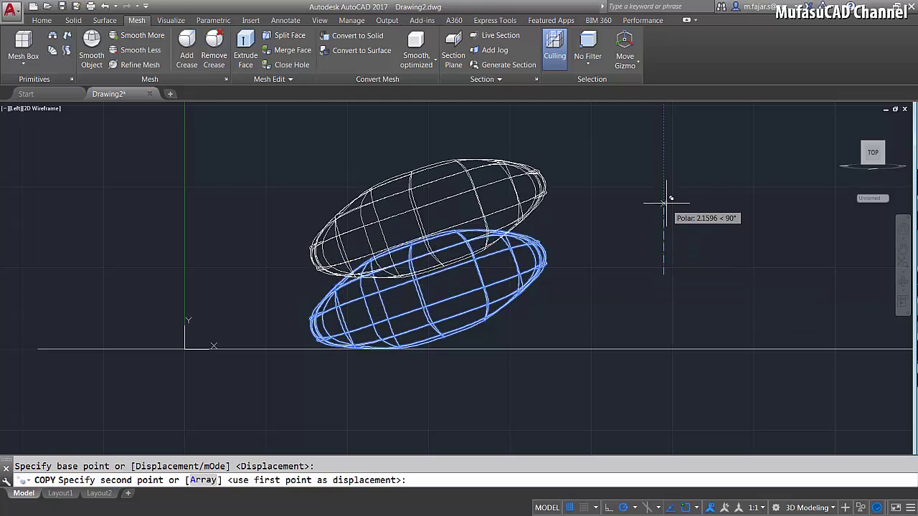
pyautogui.click(664, 159)
pyautogui.press('Return')
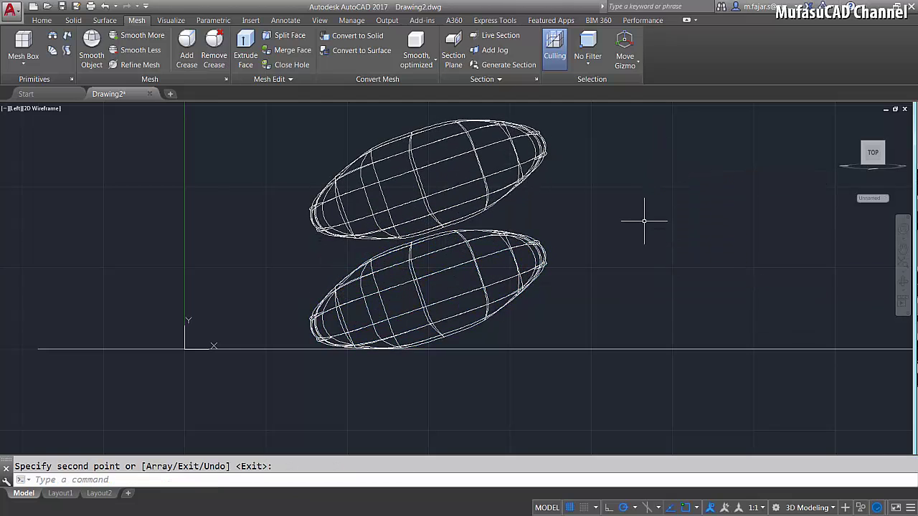
# - Rotate the upper pillow copy to a steep tilt with RO
pyautogui.write('ro')
pyautogui.press('Return')
pyautogui.click(598, 139)
pyautogui.click(479, 180)
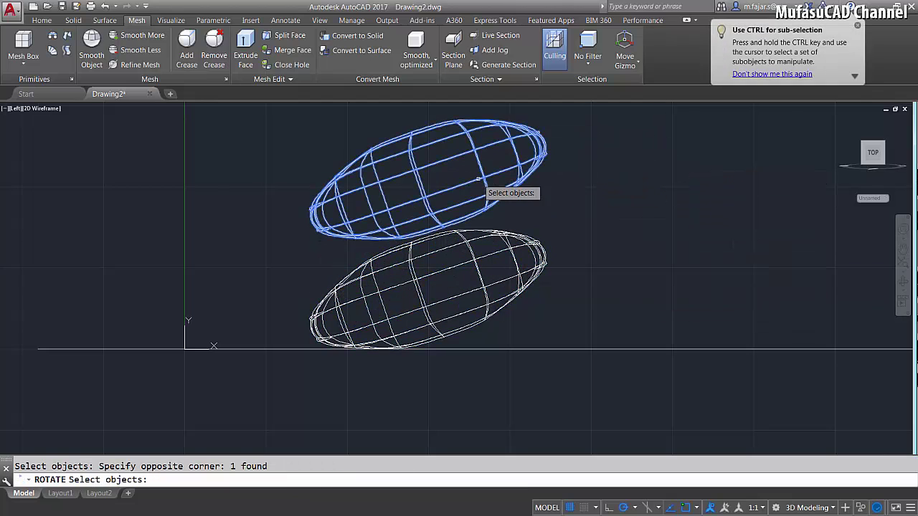
pyautogui.press('Return')
pyautogui.click(432, 355)
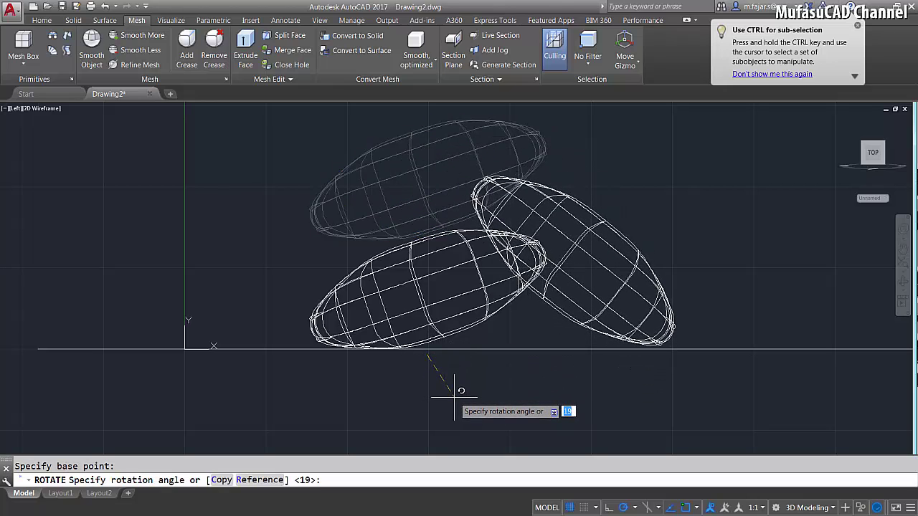
pyautogui.click(457, 385)
pyautogui.scroll(4, 679, 349)
pyautogui.scroll(-2, 678, 348)
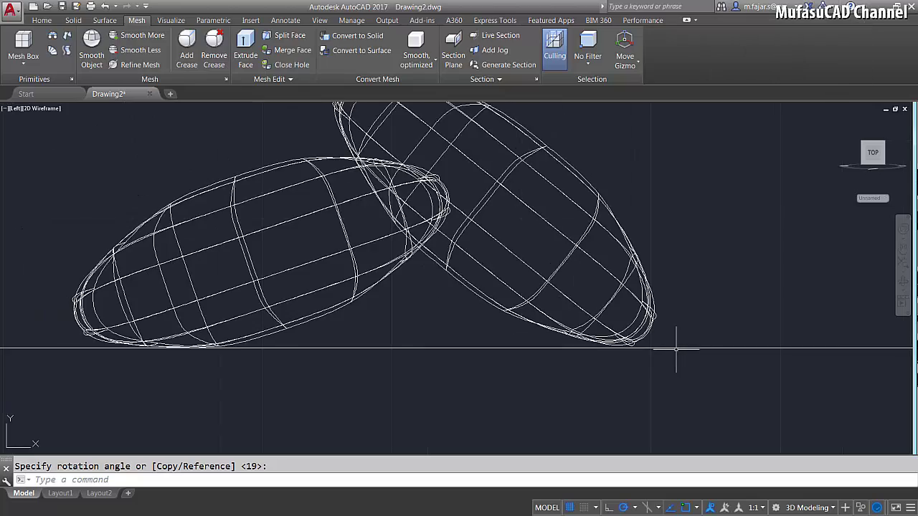
pyautogui.write('m')
# - Move the tilted copy beside the lower pillow
pyautogui.press('Return')
pyautogui.click(640, 283)
pyautogui.click(559, 246)
pyautogui.press('Return')
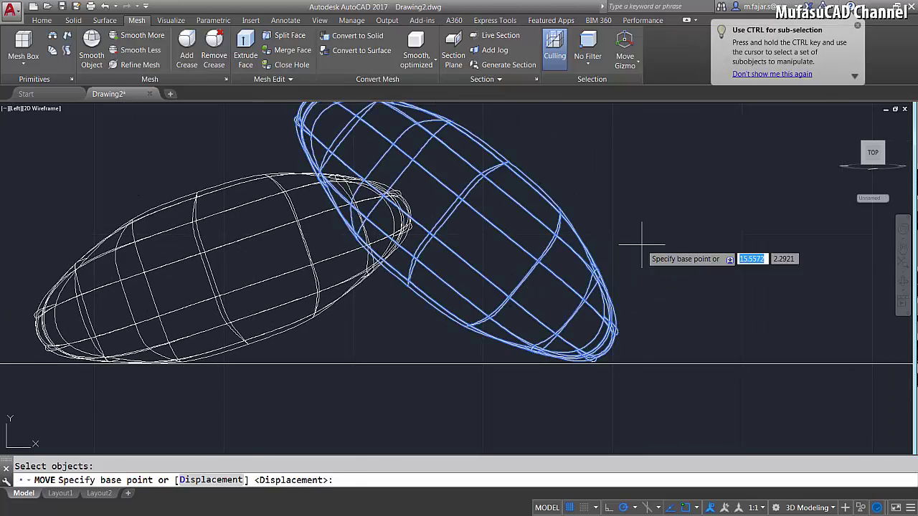
pyautogui.click(642, 244)
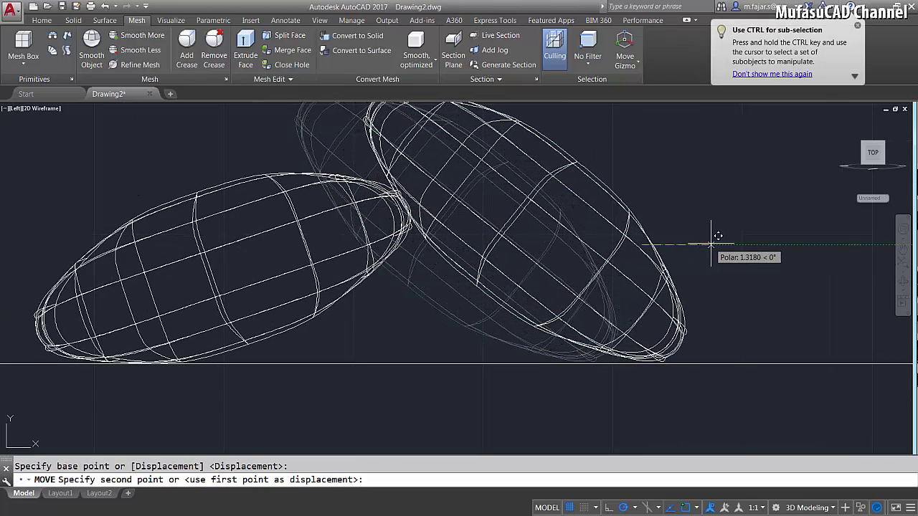
pyautogui.click(652, 243)
pyautogui.scroll(3, 674, 352)
# - Reposition the tilted copy slightly so it leans against the lower pillow
pyautogui.press('Return')
pyautogui.click(732, 289)
pyautogui.click(699, 267)
pyautogui.press('Return')
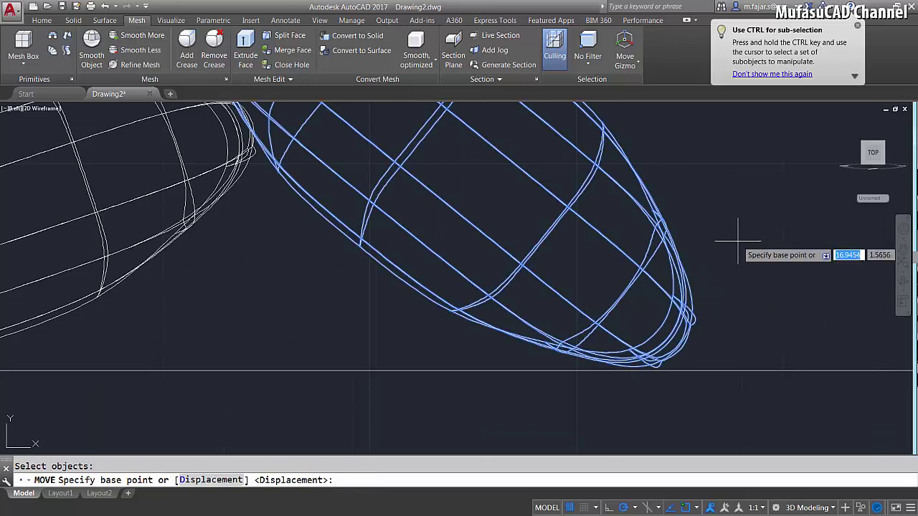
pyautogui.click(740, 240)
pyautogui.click(740, 242)
pyautogui.scroll(-3, 739, 245)
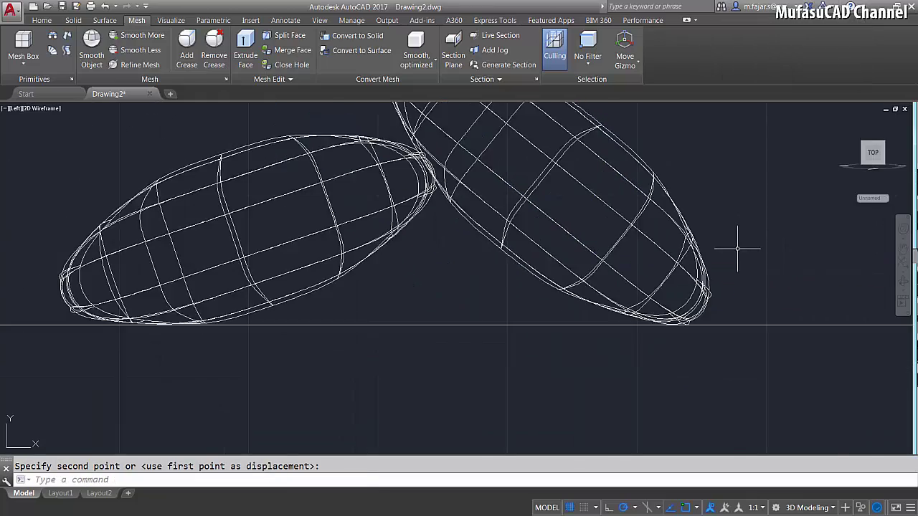
pyautogui.scroll(-2, 735, 248)
# - Orbit to a tilted 3D view of both pillows and switch to Realistic visual style
pyautogui.keyDown('shift'); pyautogui.moveTo(701, 308); pyautogui.dragTo(637, 313, button='middle'); pyautogui.keyUp('shift')
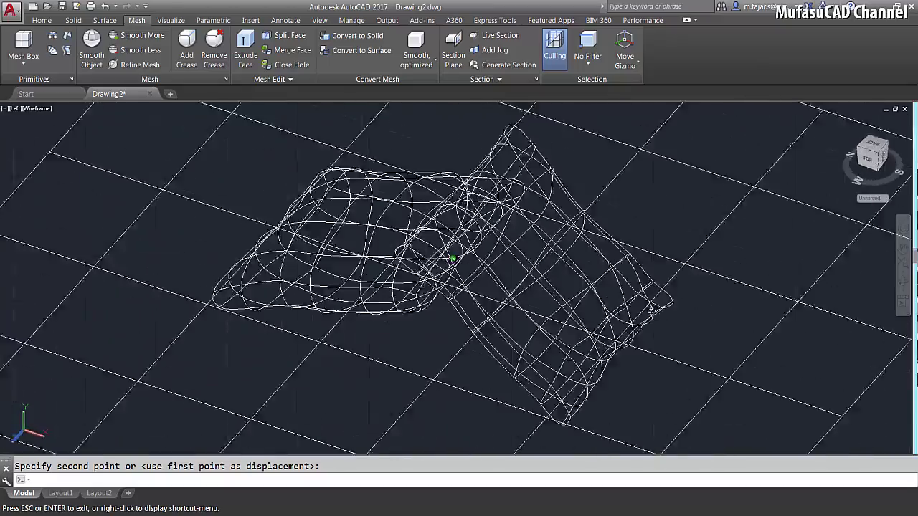
pyautogui.scroll(3, 506, 276)
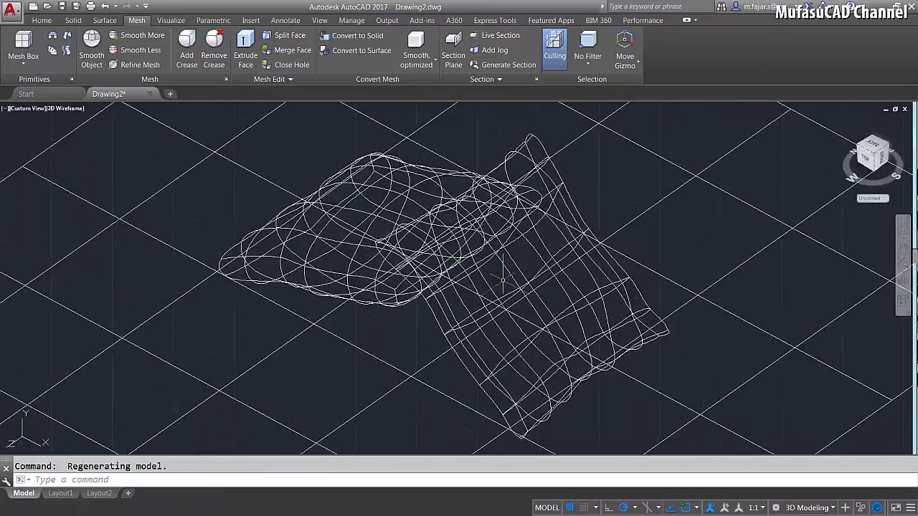
pyautogui.scroll(2, 505, 276)
pyautogui.moveTo(511, 282); pyautogui.dragTo(527, 290, button='middle')
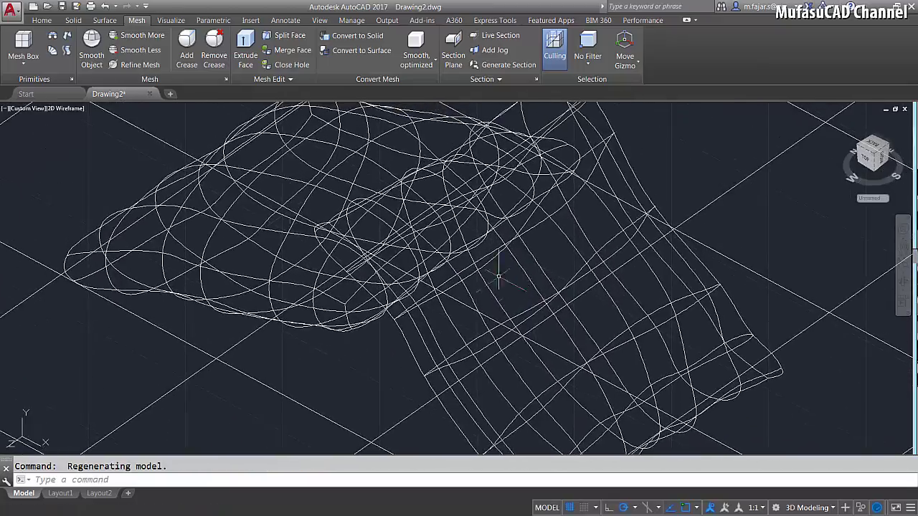
pyautogui.click(58, 109)
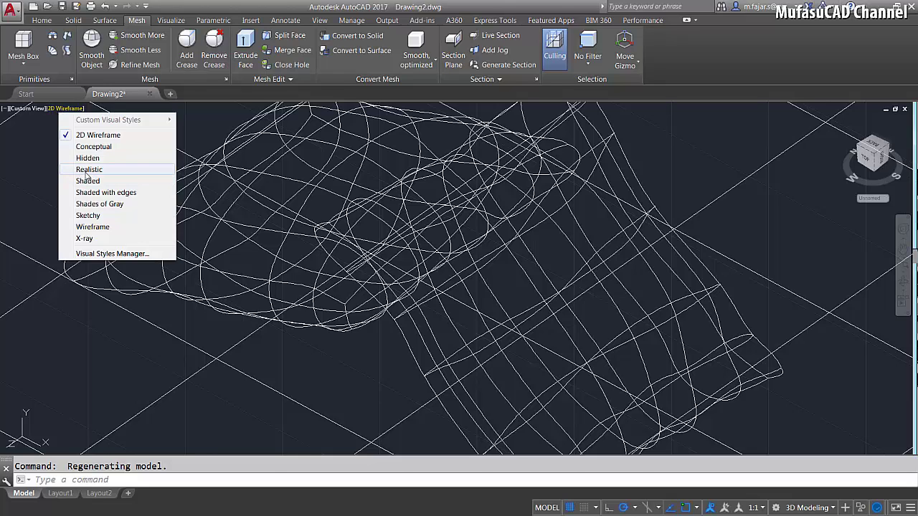
pyautogui.click(86, 170)
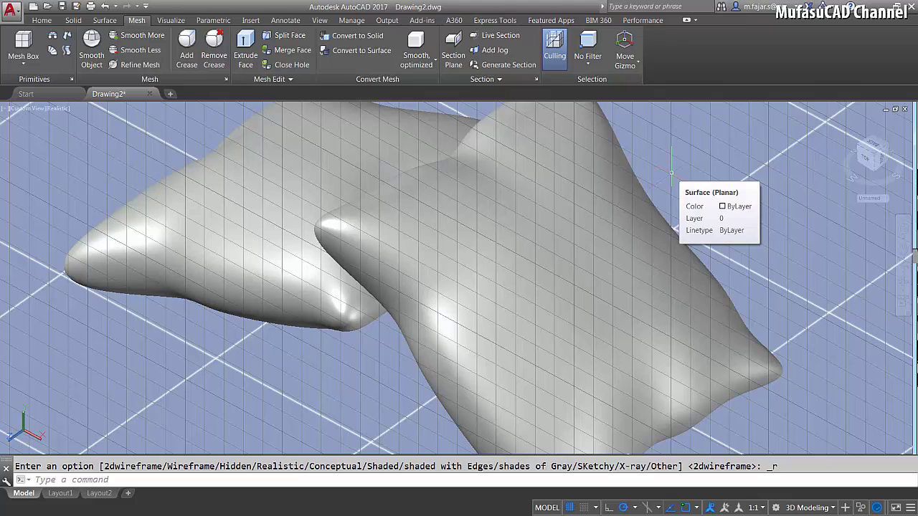
# - Open the Materials Browser and drag the Global material onto the right pillow
pyautogui.write('r')
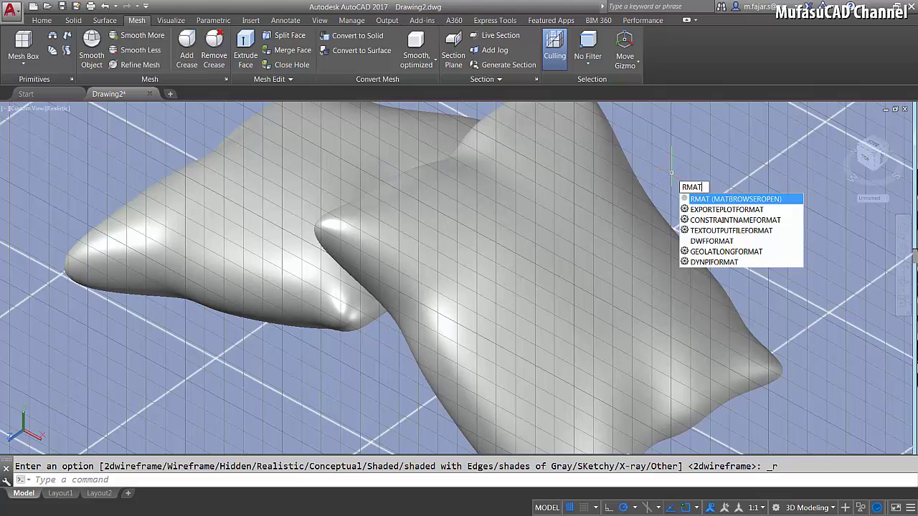
pyautogui.press('Return')
pyautogui.moveTo(717, 154); pyautogui.dragTo(502, 237)
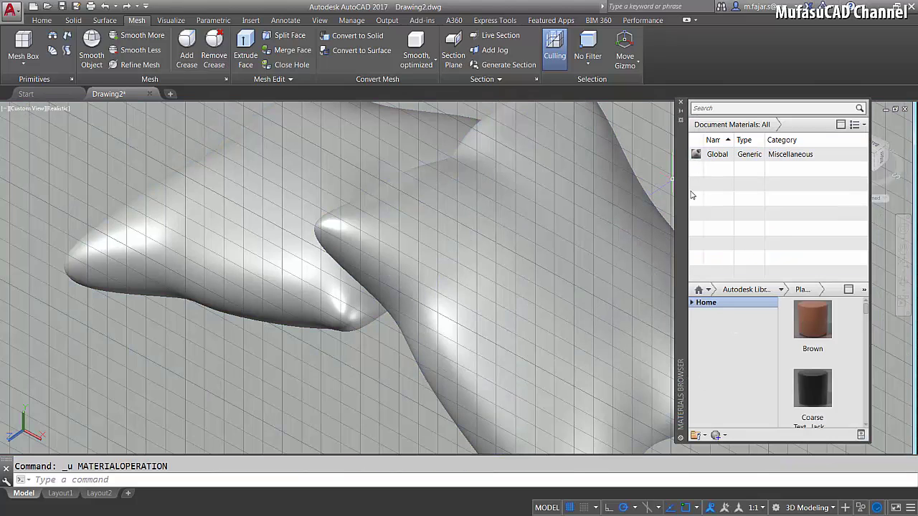
pyautogui.rightClick(718, 157)
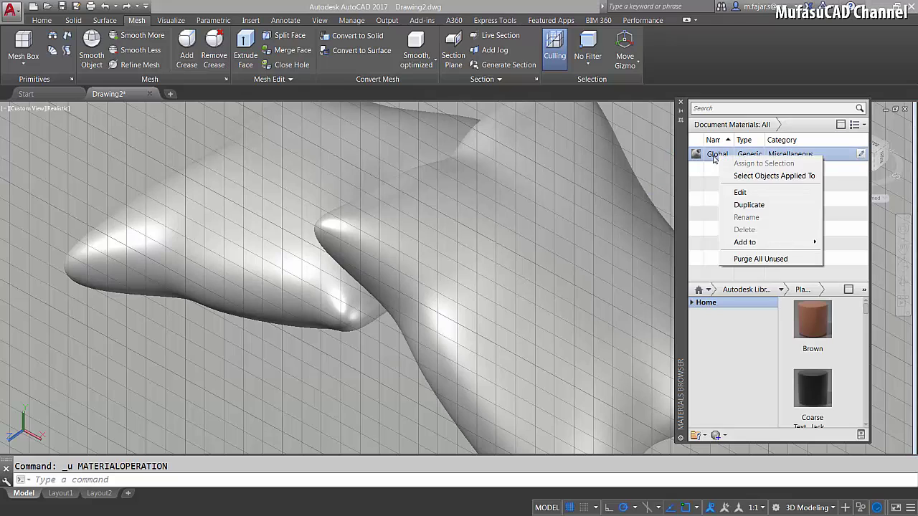
# - Duplicate Global as Global(1) and set its image to fabric-texture-9.jpg
pyautogui.click(738, 207)
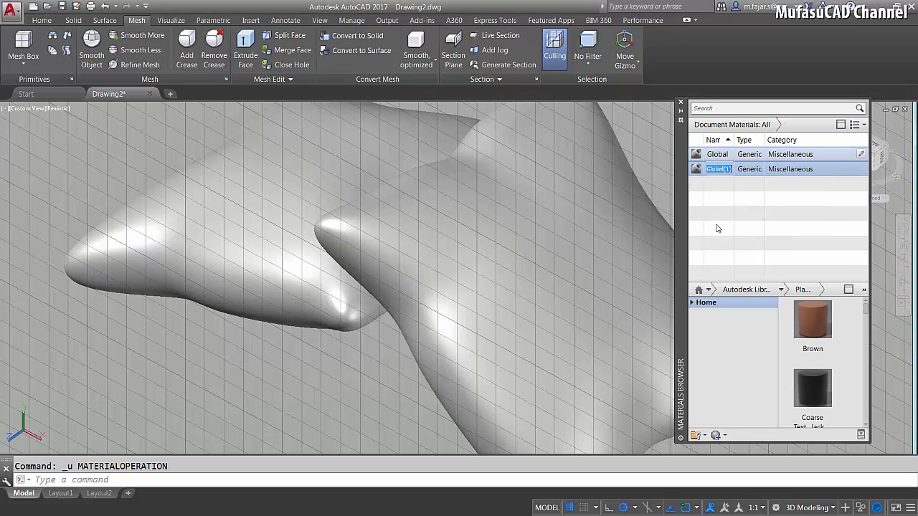
pyautogui.doubleClick(717, 169)
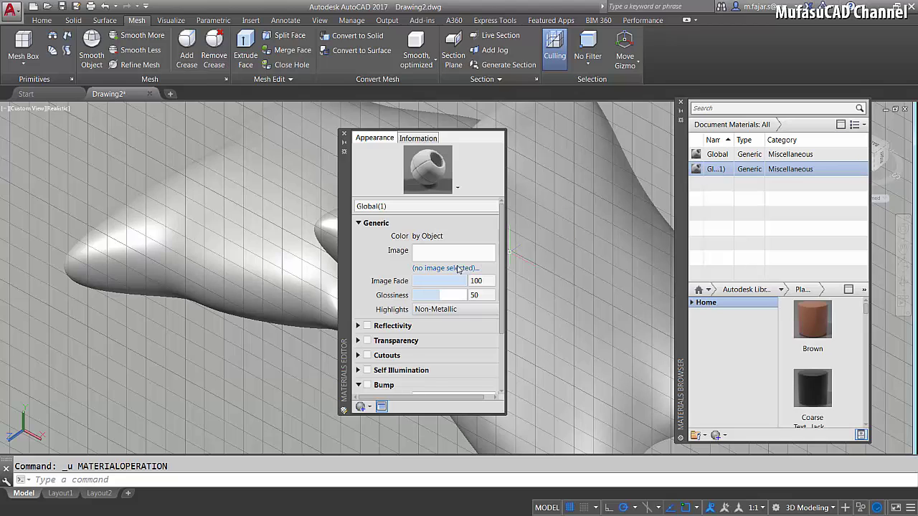
pyautogui.click(435, 254)
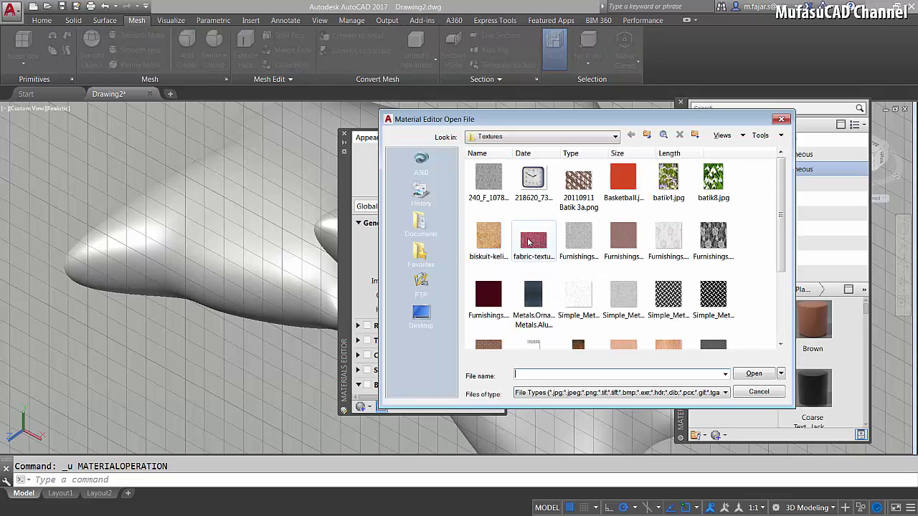
pyautogui.click(530, 244)
pyautogui.click(759, 377)
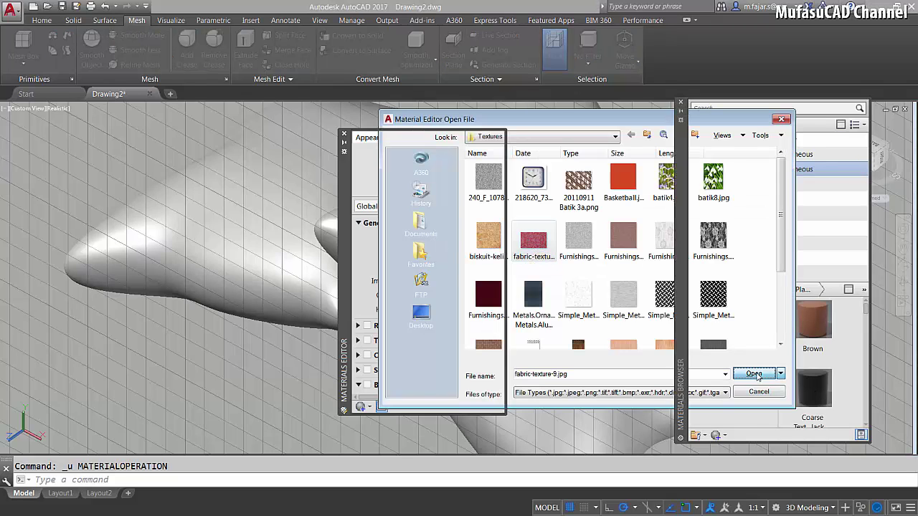
# - Assign the Global(1) fabric material to the left pillow
pyautogui.click(231, 235)
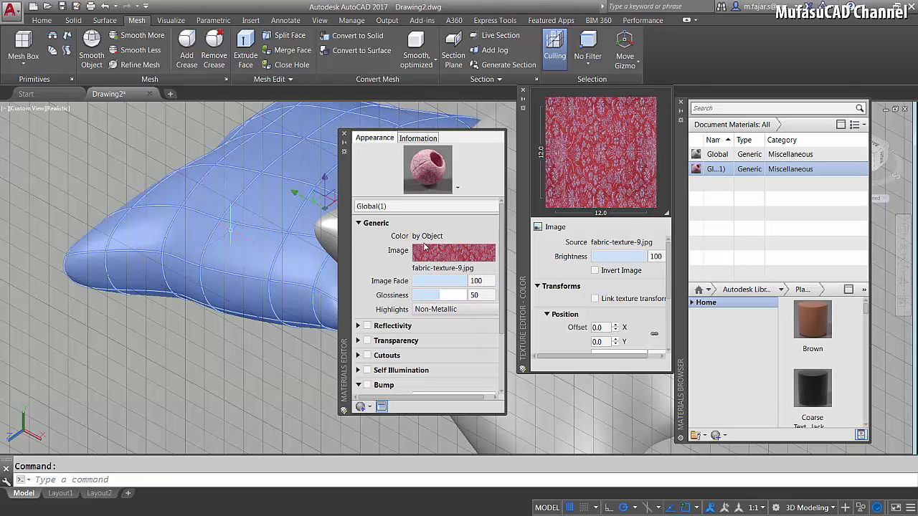
pyautogui.rightClick(719, 169)
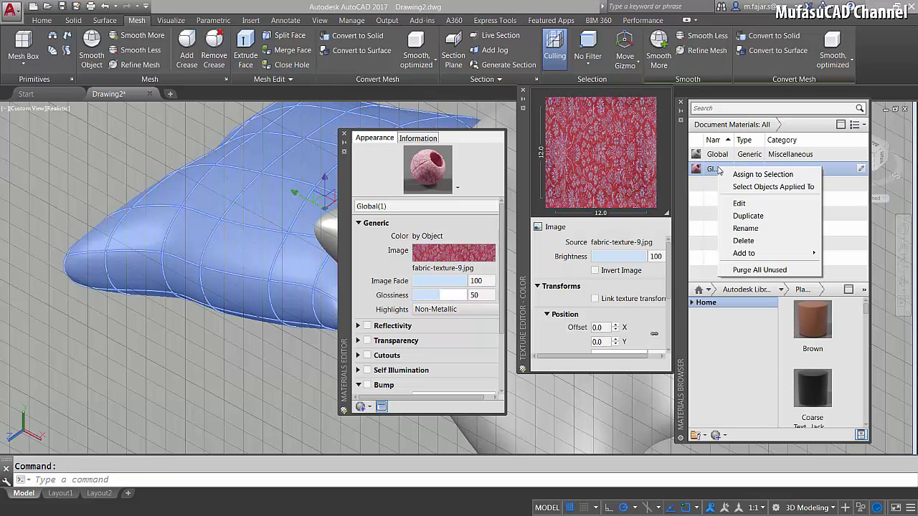
pyautogui.click(753, 175)
pyautogui.press('Escape')
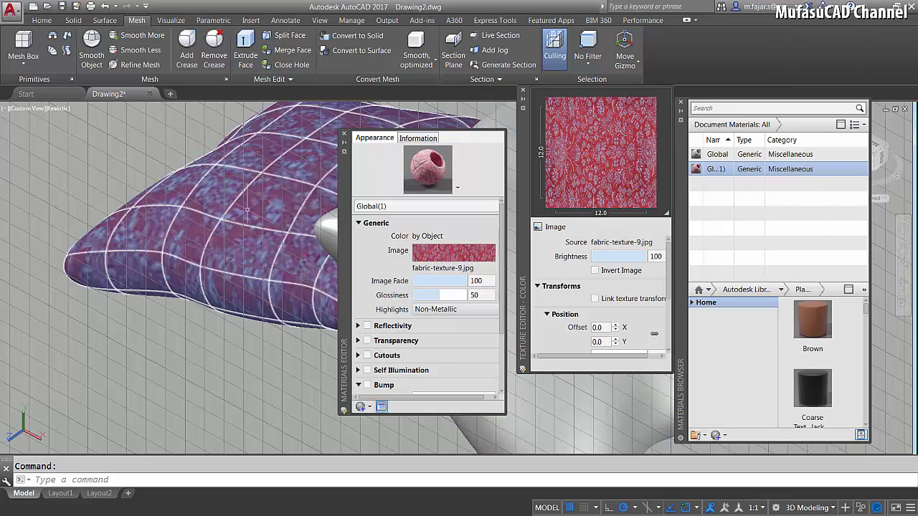
# - Turn on bump for the fabric material using the grey speckled texture image
pyautogui.click(368, 386)
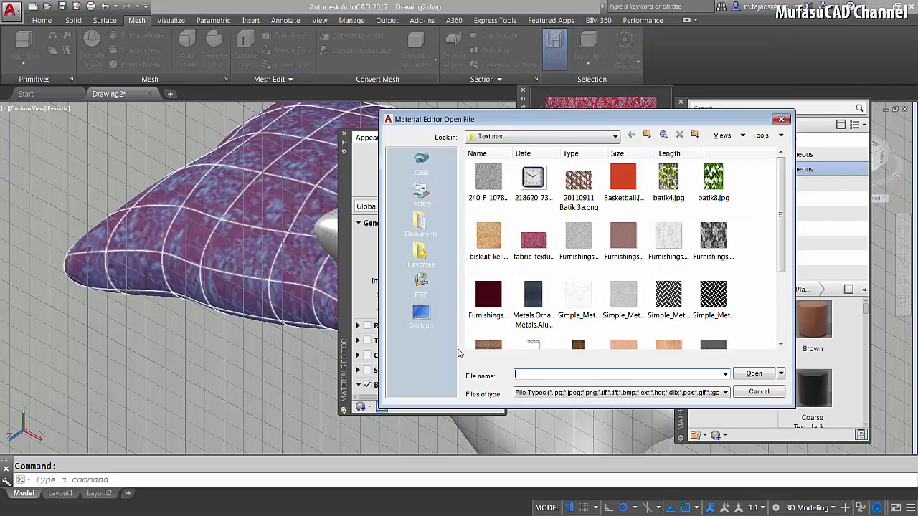
pyautogui.click(494, 185)
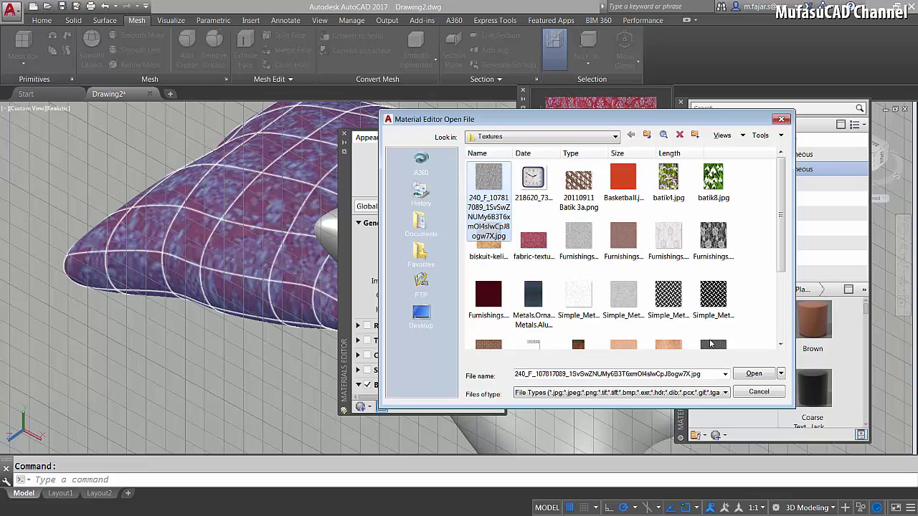
pyautogui.click(754, 375)
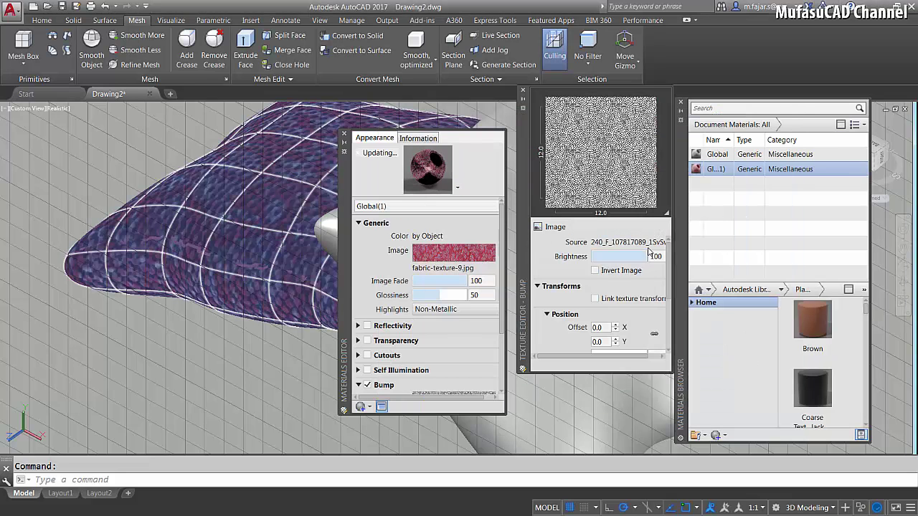
pyautogui.scroll(-1, 454, 357)
pyautogui.scroll(-2, 454, 356)
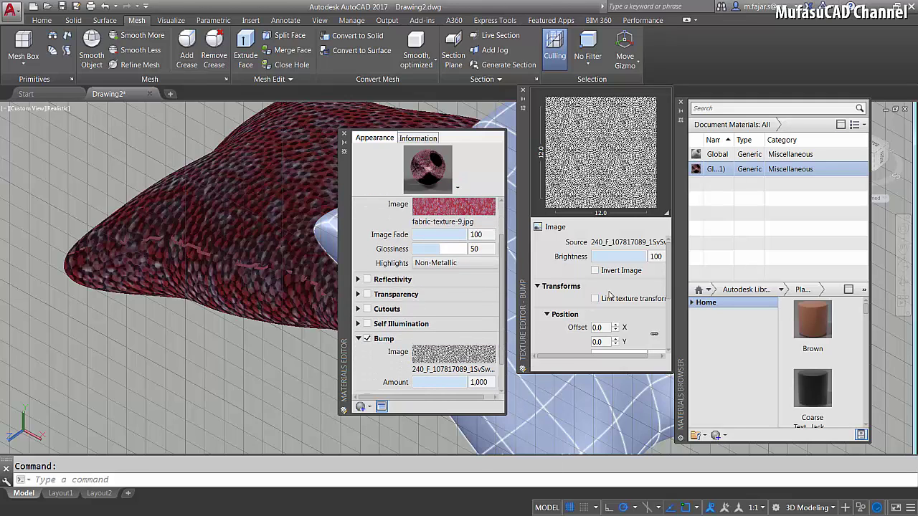
# - Set the bump sample size to 2.0, lower bump amount to 56, and close the editors
pyautogui.moveTo(669, 247); pyautogui.dragTo(671, 287)
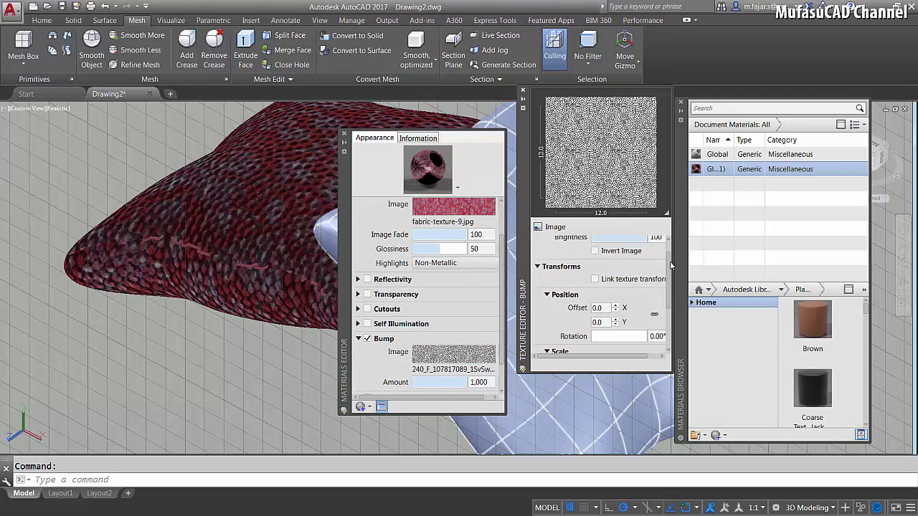
pyautogui.doubleClick(606, 312)
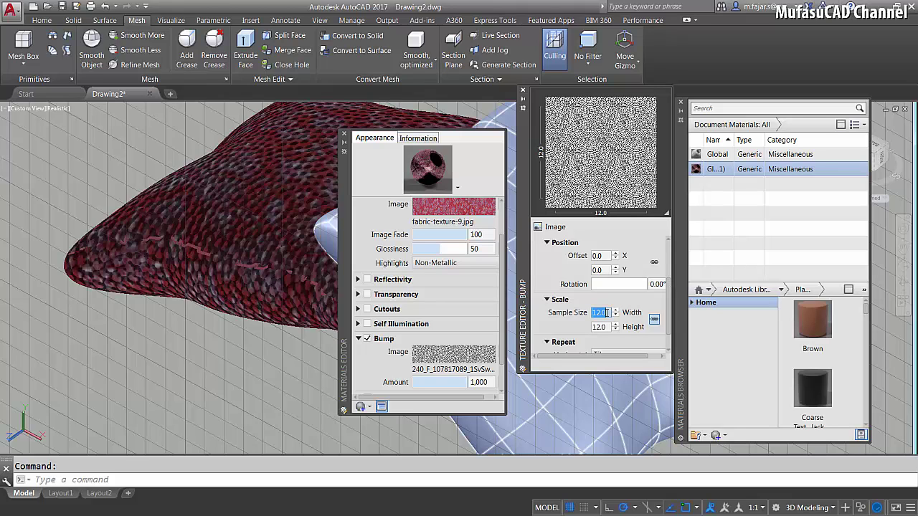
pyautogui.write('2')
pyautogui.doubleClick(606, 327)
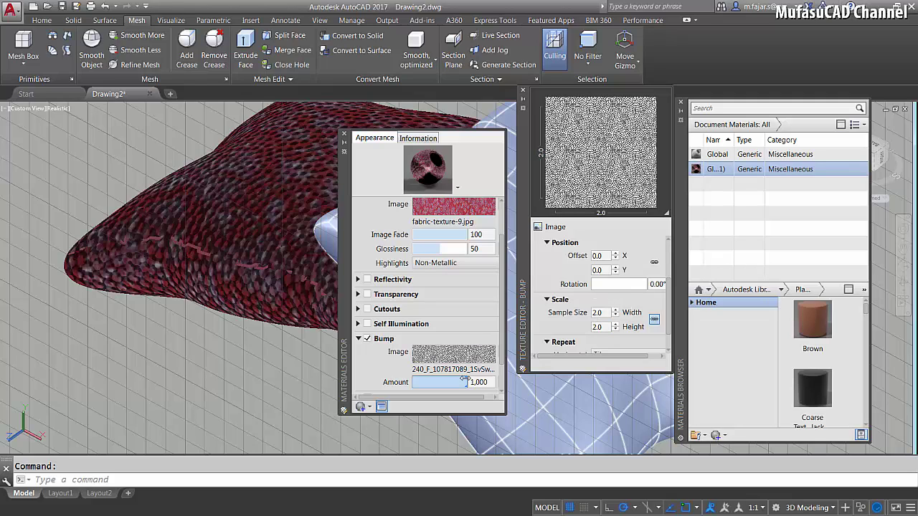
pyautogui.moveTo(465, 382); pyautogui.dragTo(440, 375)
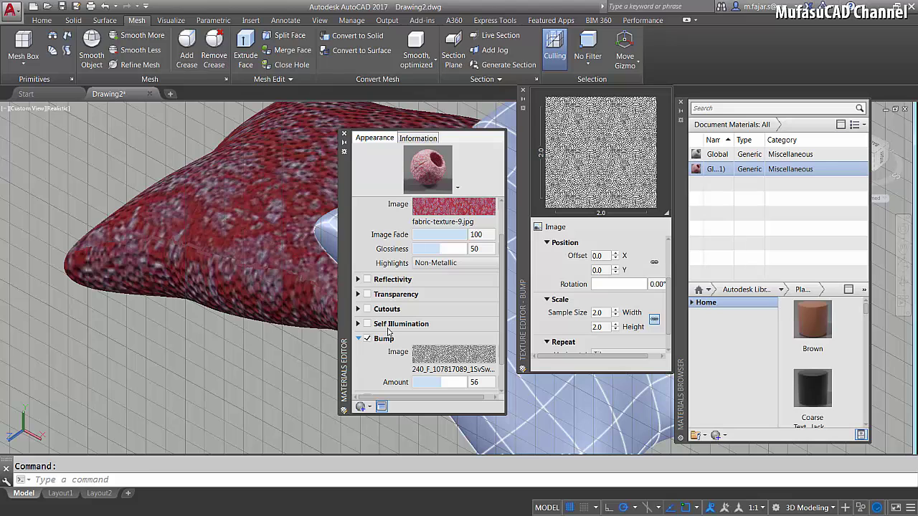
pyautogui.click(343, 136)
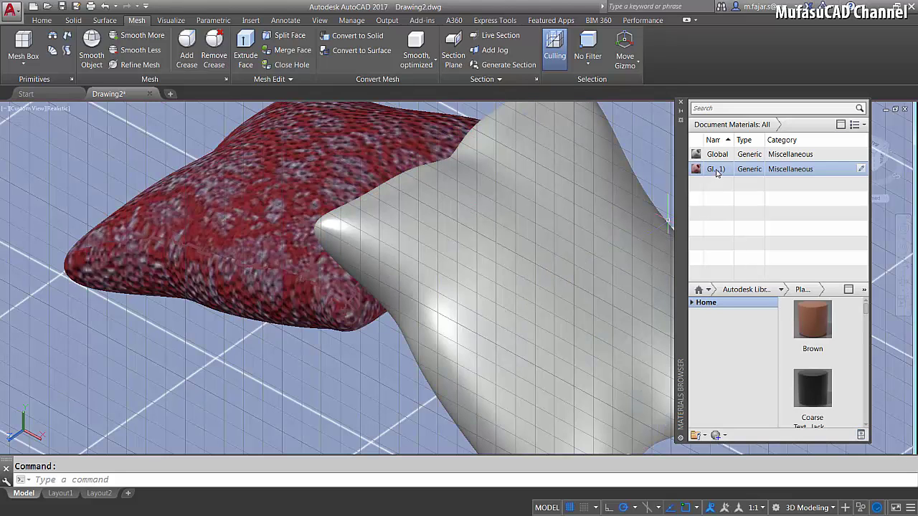
# - Duplicate the fabric material as Global(2) and assign it to the white pillow
pyautogui.rightClick(717, 173)
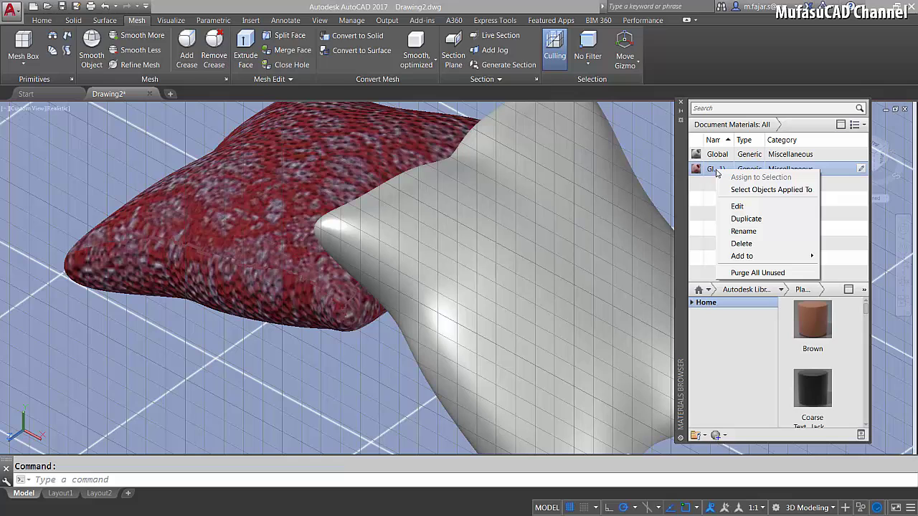
pyautogui.click(740, 219)
pyautogui.click(586, 222)
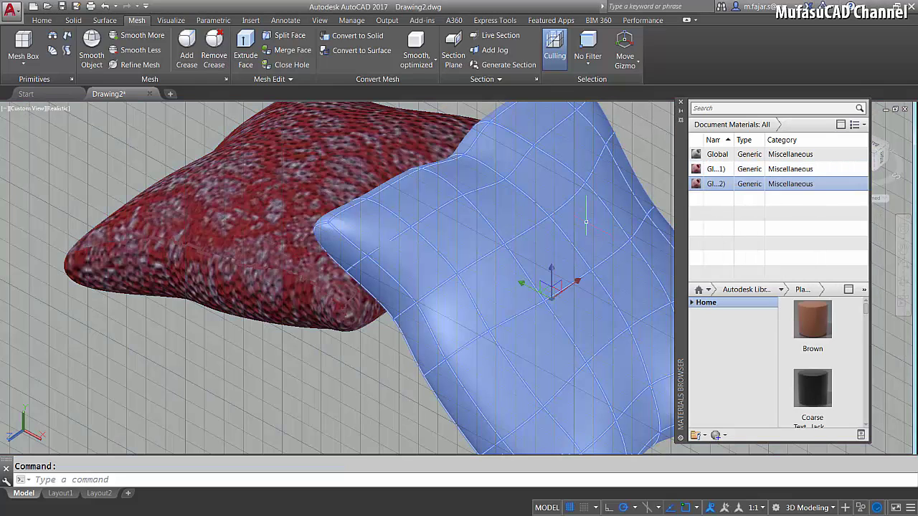
pyautogui.rightClick(718, 183)
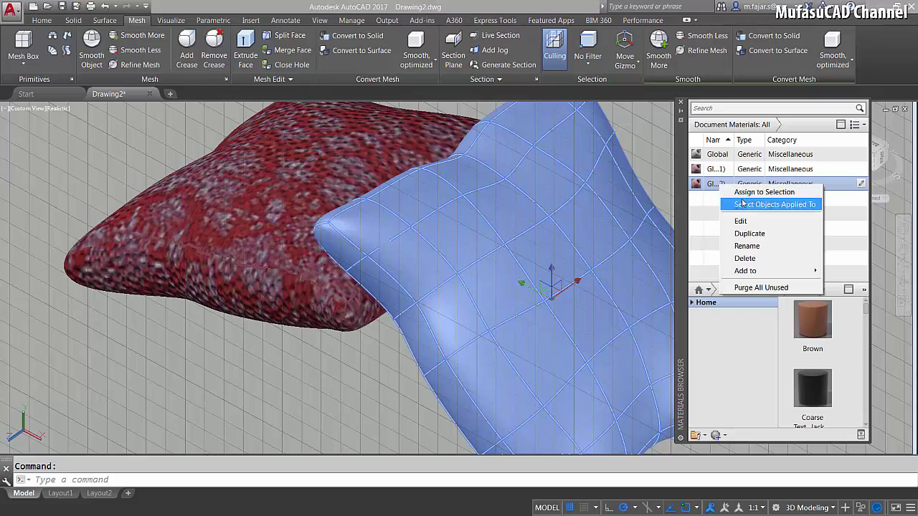
pyautogui.click(764, 192)
pyautogui.press('Escape')
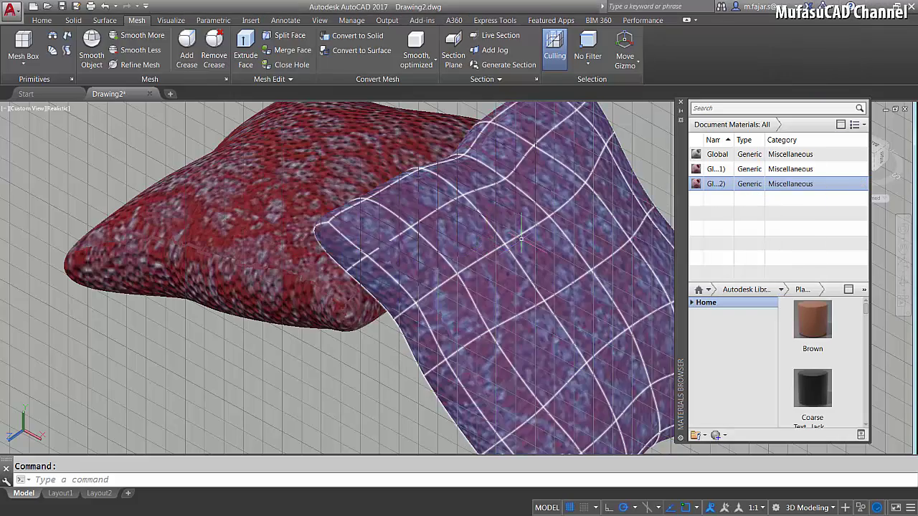
# - Orbit and zoom so both fabric pillows are seen at an angle
pyautogui.scroll(-2, 536, 230)
pyautogui.keyDown('shift'); pyautogui.moveTo(536, 229); pyautogui.dragTo(473, 260, button='middle'); pyautogui.keyUp('shift')
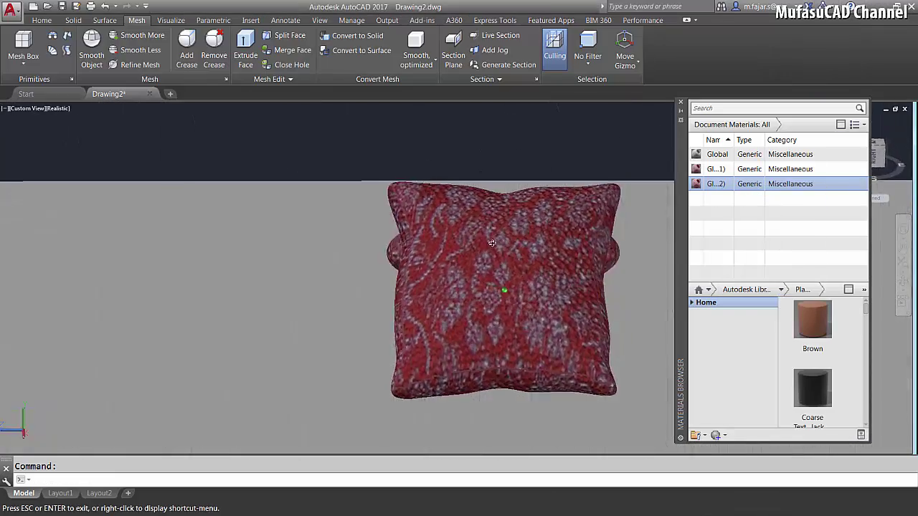
pyautogui.scroll(2, 487, 262)
pyautogui.scroll(2, 528, 252)
pyautogui.scroll(-2, 528, 252)
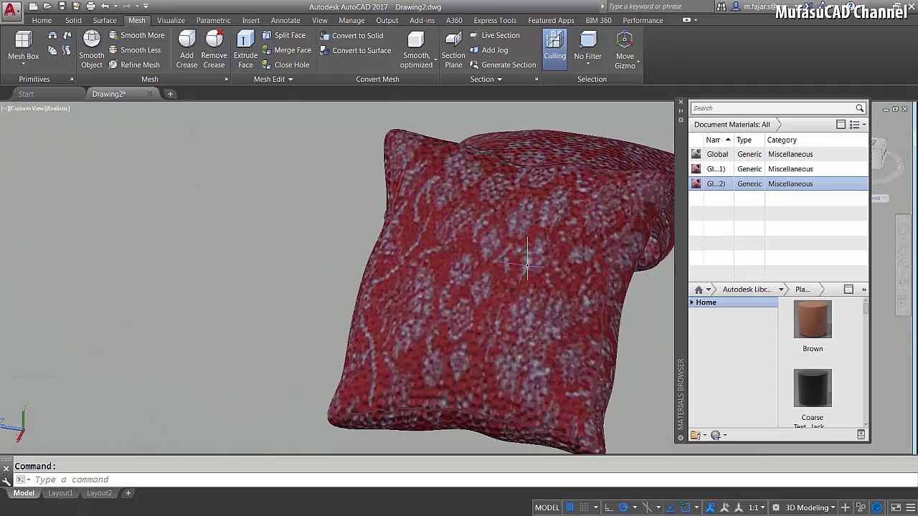
pyautogui.scroll(-3, 494, 267)
pyautogui.moveTo(495, 267)
pyautogui.keyDown('shift'); pyautogui.mouseDown(button='middle')
pyautogui.moveTo(488, 254)
pyautogui.moveTo(510, 254)
pyautogui.moveTo(527, 277)
pyautogui.moveTo(473, 287)
pyautogui.mouseUp(button='middle'); pyautogui.keyUp('shift')
pyautogui.scroll(2, 527, 277)
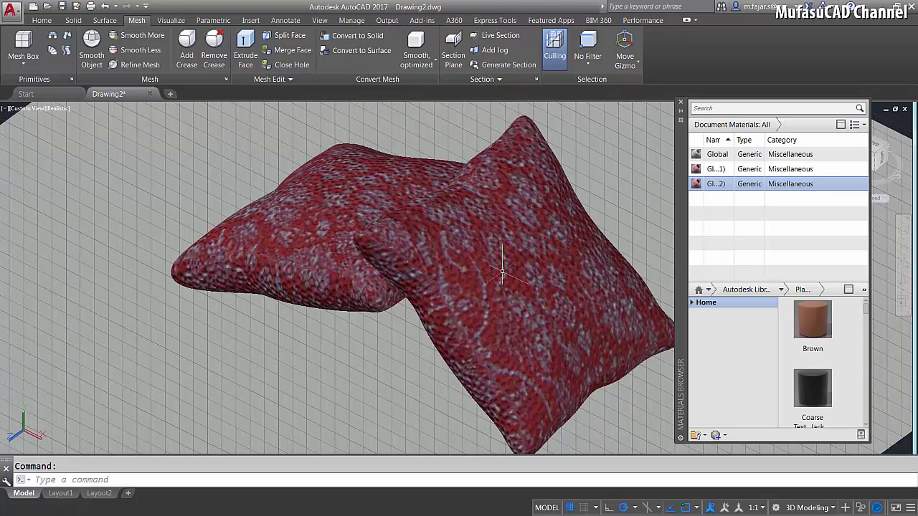
# - Turn on full viewport shadows and set the render preset to High
pyautogui.click(171, 20)
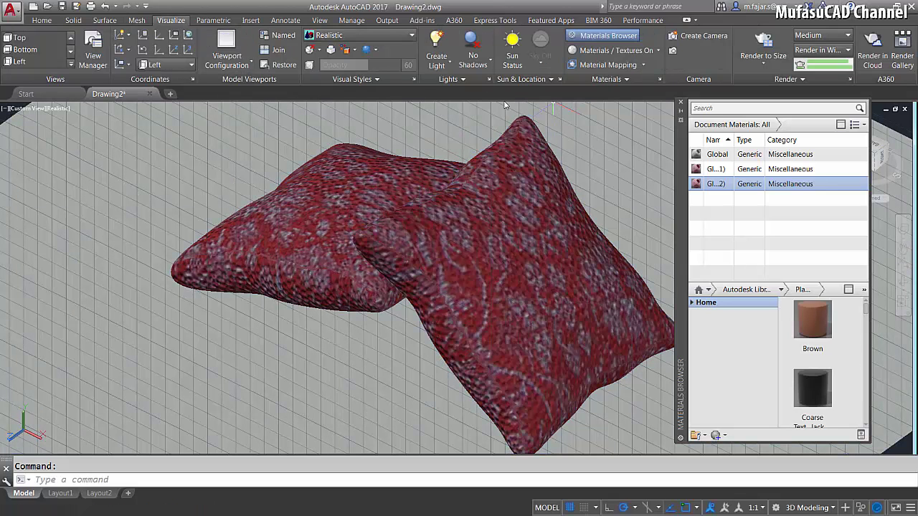
pyautogui.click(474, 61)
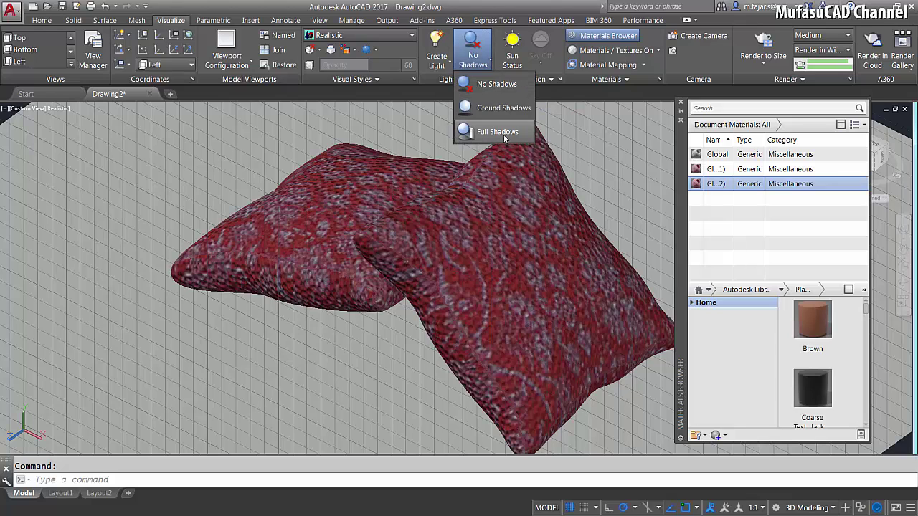
pyautogui.click(481, 132)
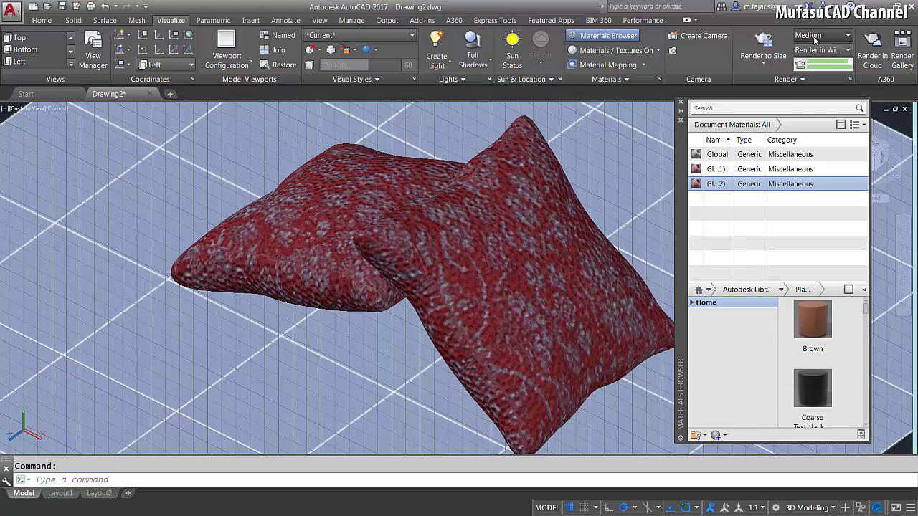
pyautogui.click(816, 40)
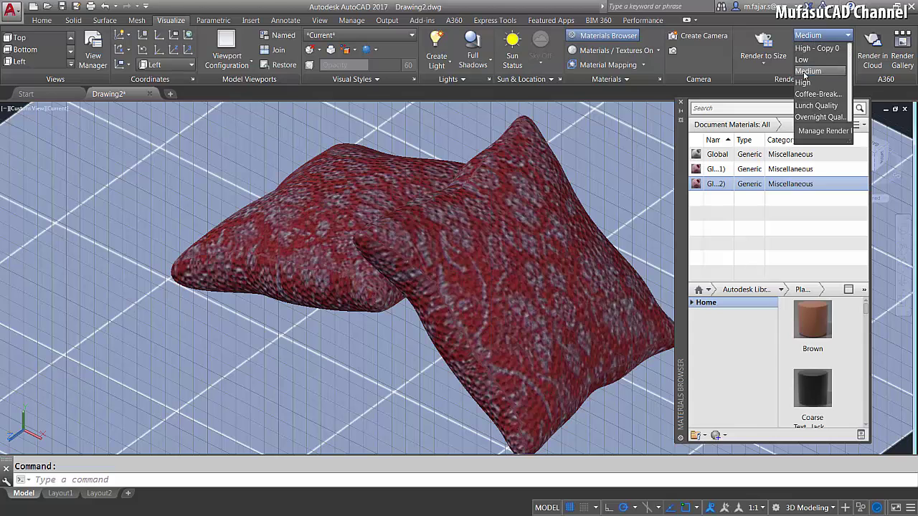
pyautogui.click(808, 83)
# - Turn the render environment on with a solid black custom background
pyautogui.click(783, 79)
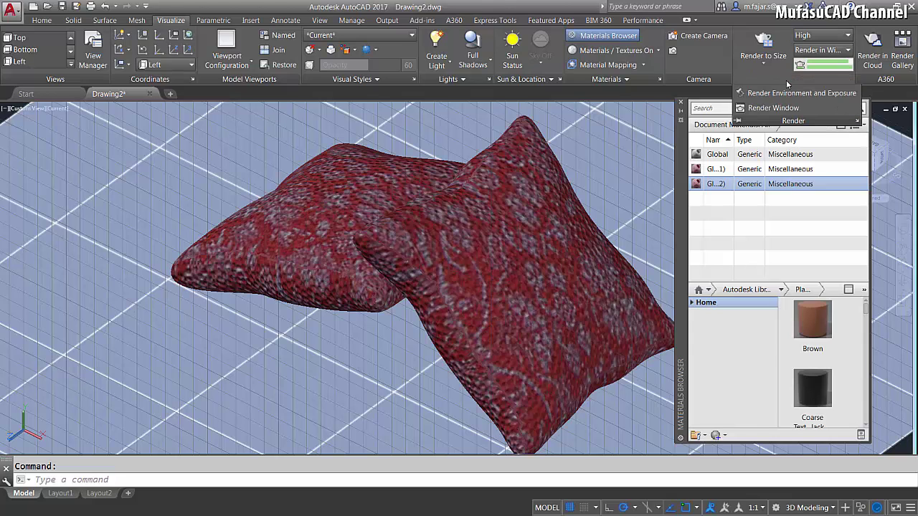
pyautogui.click(779, 94)
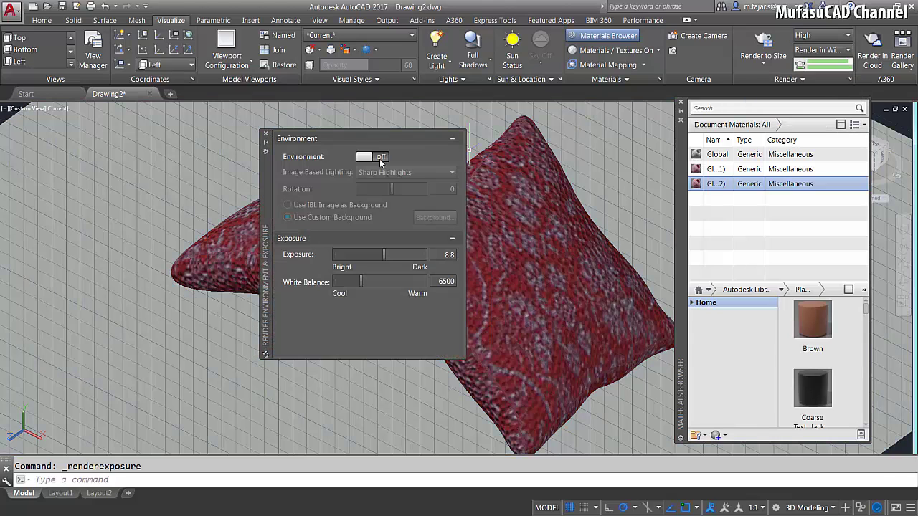
pyautogui.click(381, 158)
pyautogui.click(423, 217)
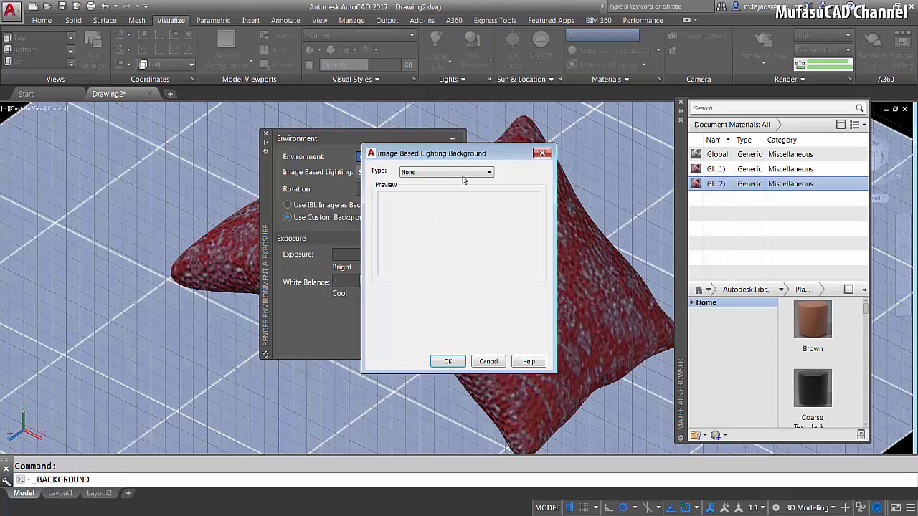
pyautogui.click(463, 174)
pyautogui.click(445, 190)
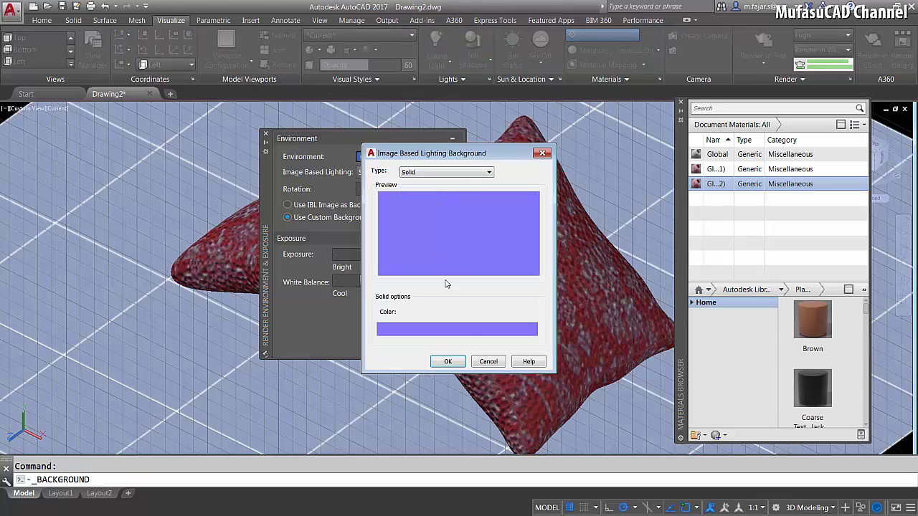
pyautogui.click(452, 330)
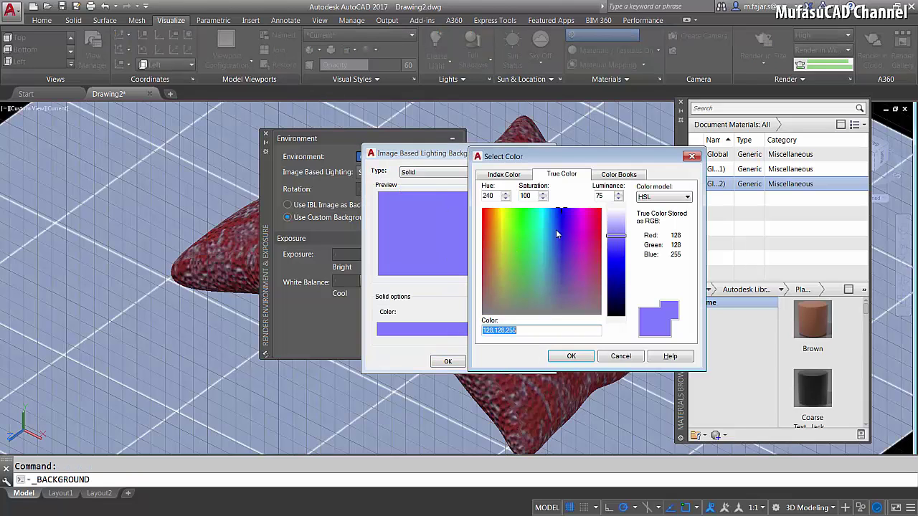
pyautogui.click(567, 356)
pyautogui.click(448, 362)
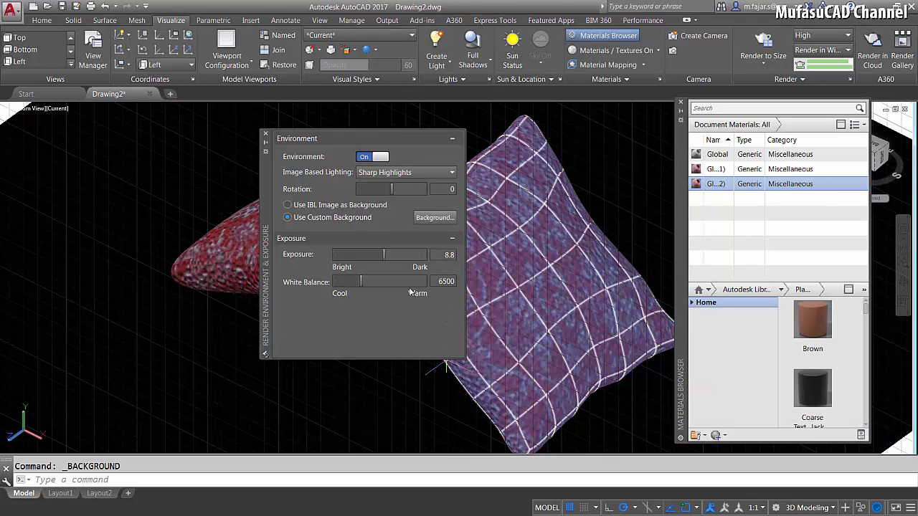
# - Set exposure to 9 and close the environment and exposure settings
pyautogui.click(440, 255)
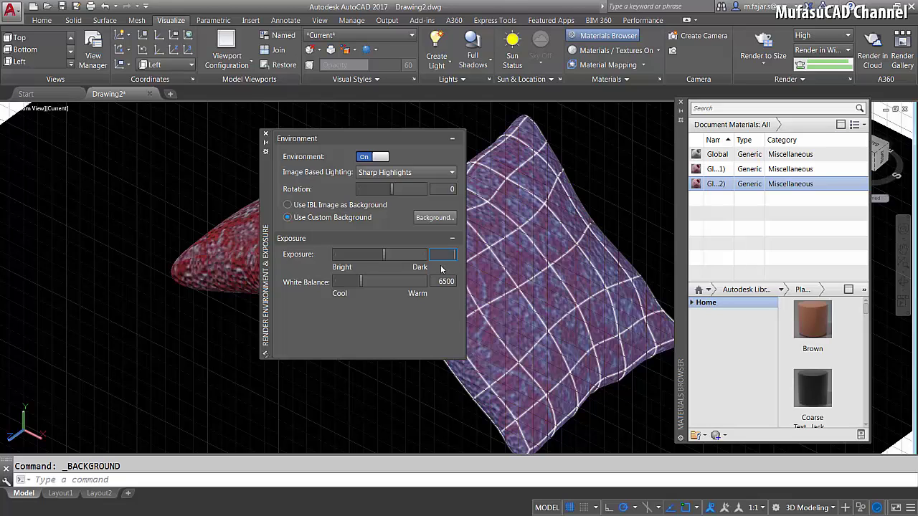
pyautogui.write('9')
pyautogui.click(444, 284)
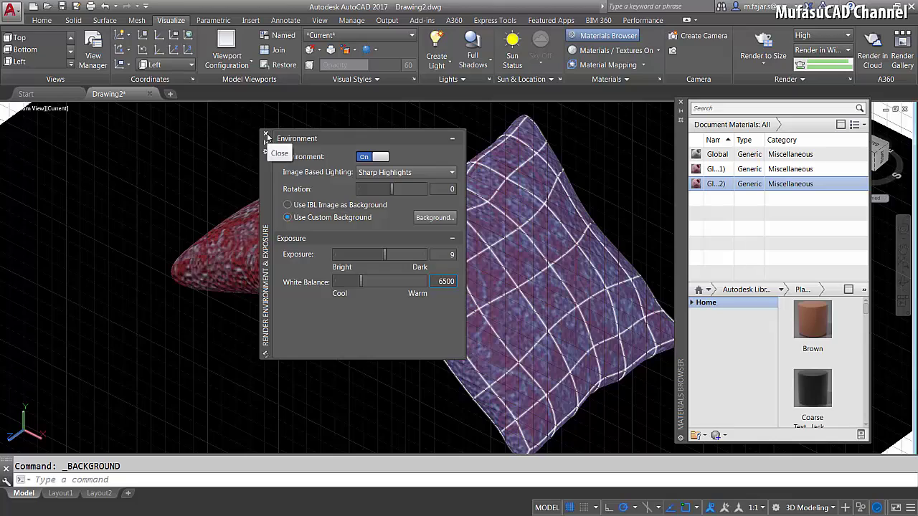
pyautogui.click(265, 134)
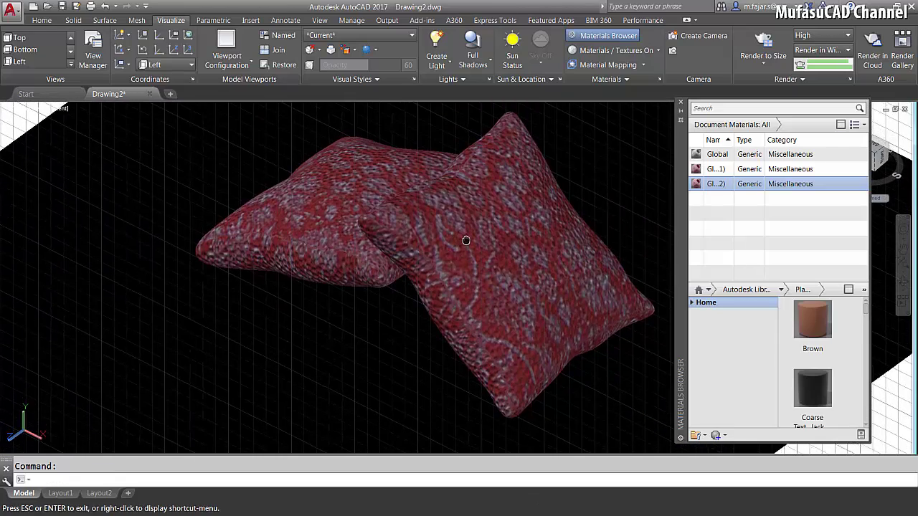
# - Orbit slightly and render both pillows with Render to Size
pyautogui.keyDown('shift'); pyautogui.moveTo(466, 244); pyautogui.dragTo(462, 241, button='middle'); pyautogui.keyUp('shift')
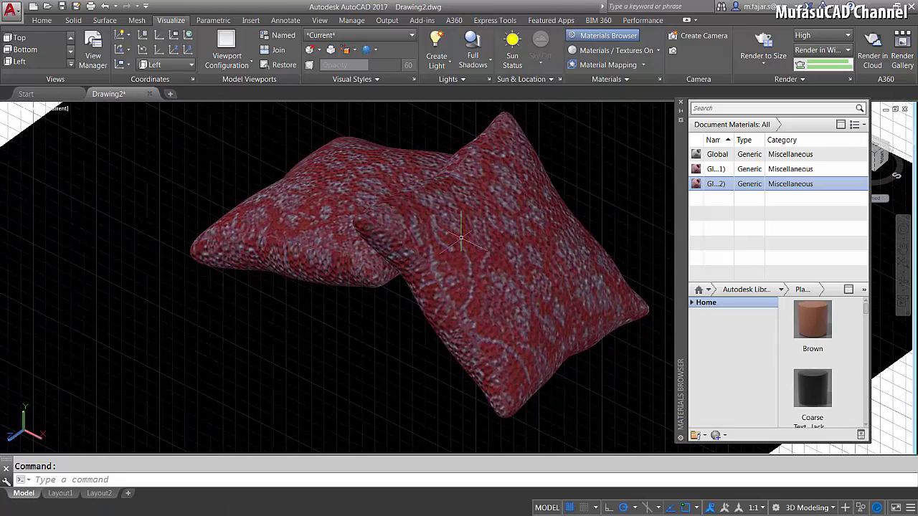
pyautogui.click(761, 43)
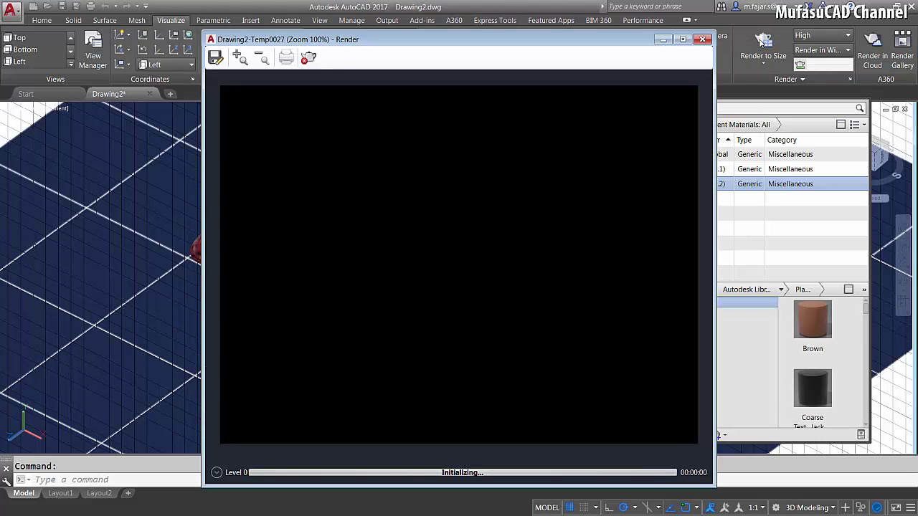